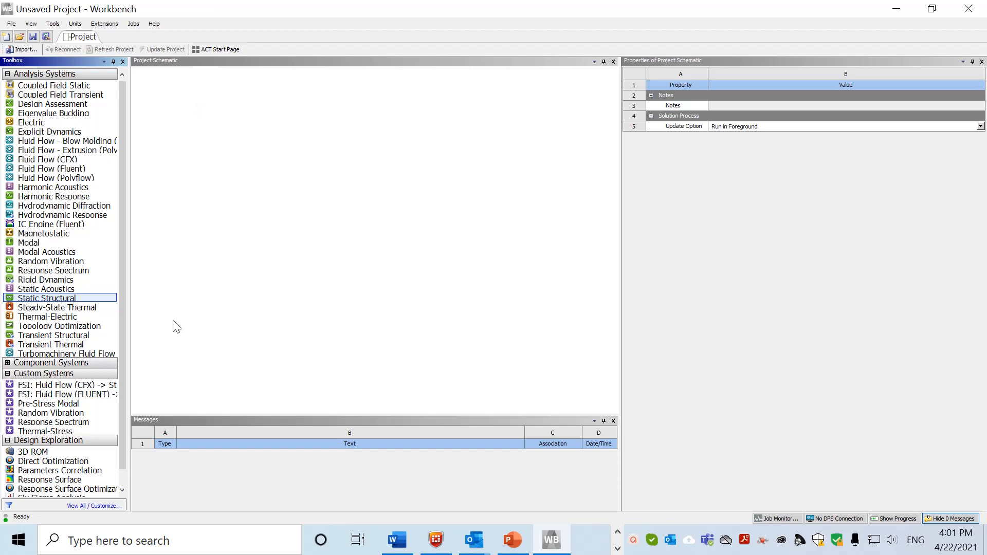
Add a Static Structural analysis system to the project schematic and open its geometry in SpaceClaim.
{"action": "left_click_drag", "start_coordinate": [58, 299], "coordinate": [190, 115]}
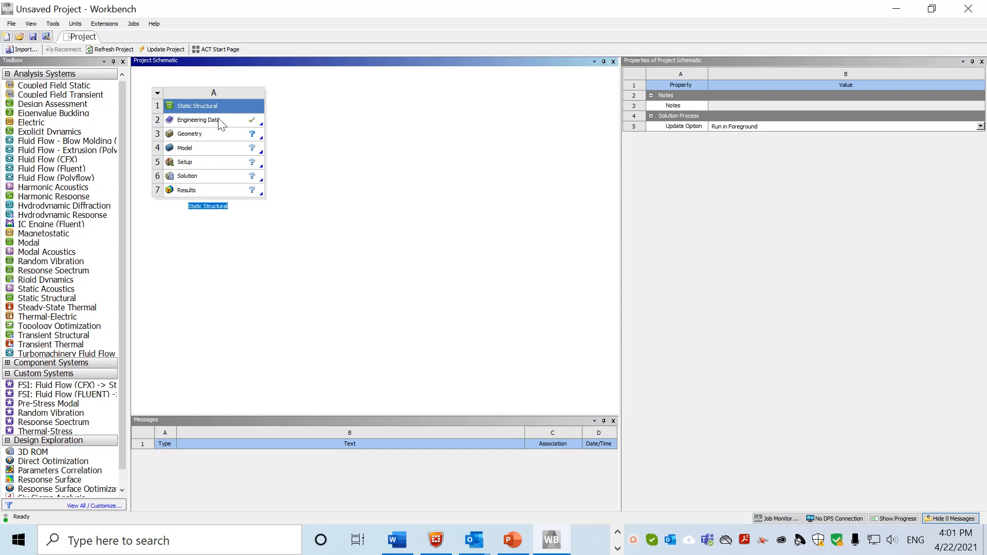
{"action": "left_click", "coordinate": [220, 122]}
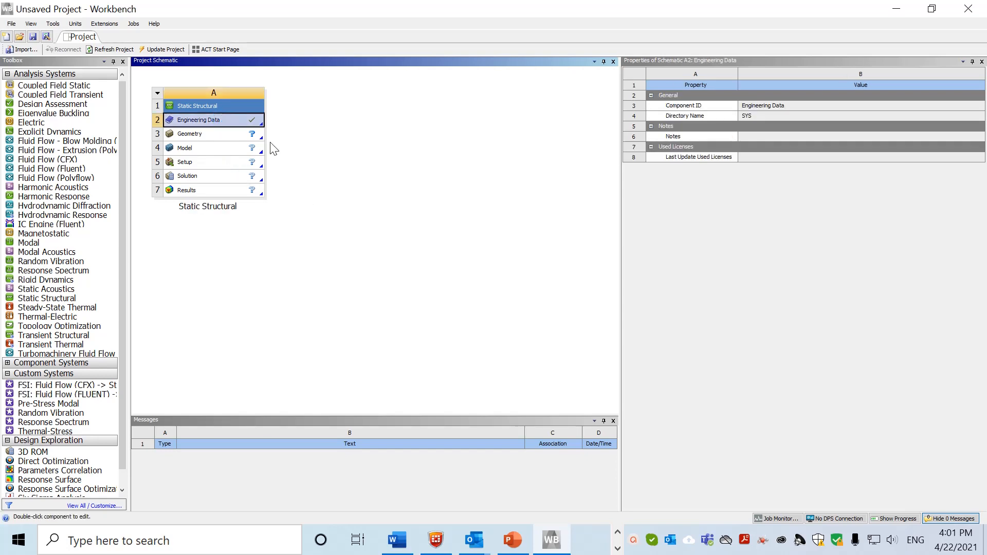
{"action": "left_click", "coordinate": [214, 138]}
{"action": "double_click", "coordinate": [216, 138]}
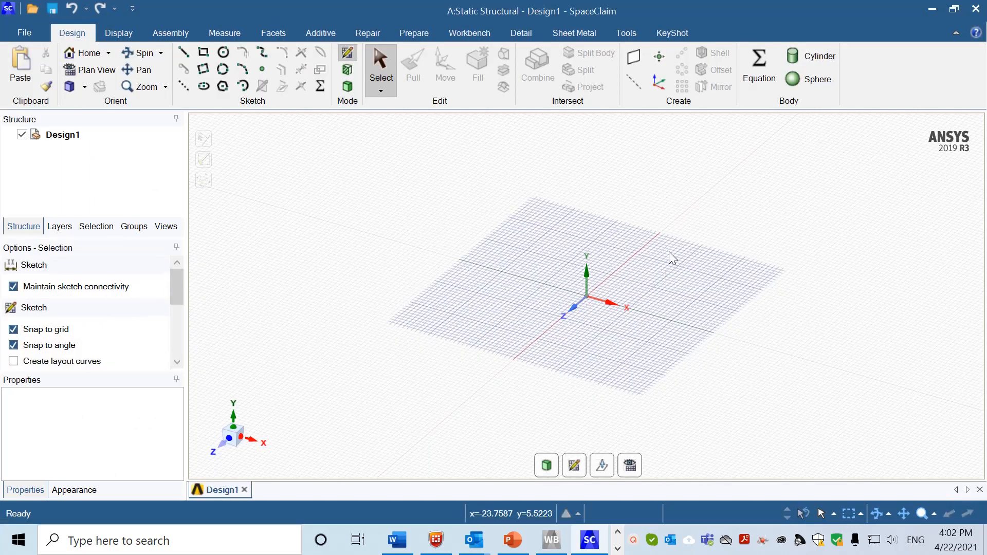
Select the vertical XY plane as the new sketch plane and view it in plan.
{"action": "right_click", "coordinate": [684, 268]}
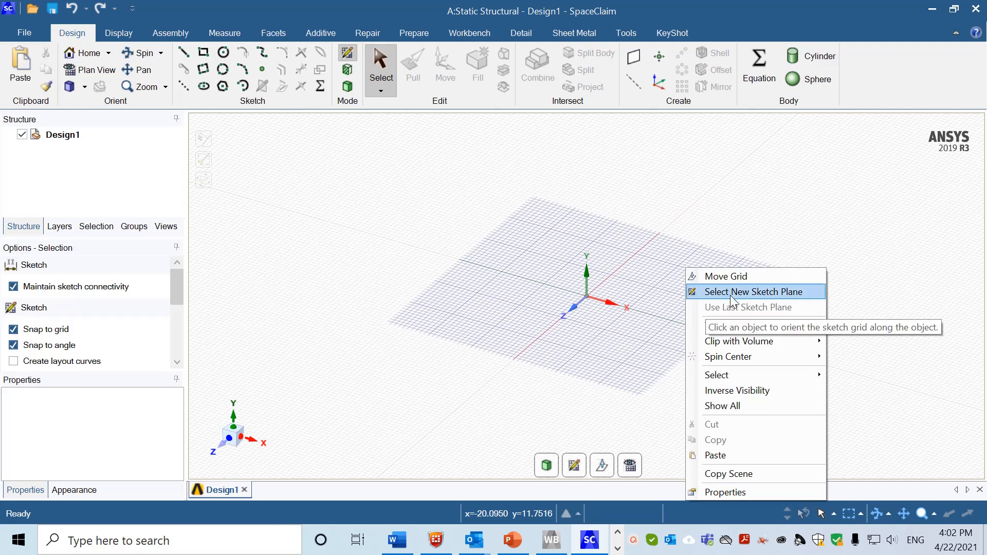
{"action": "left_click", "coordinate": [733, 292]}
{"action": "left_click", "coordinate": [666, 253]}
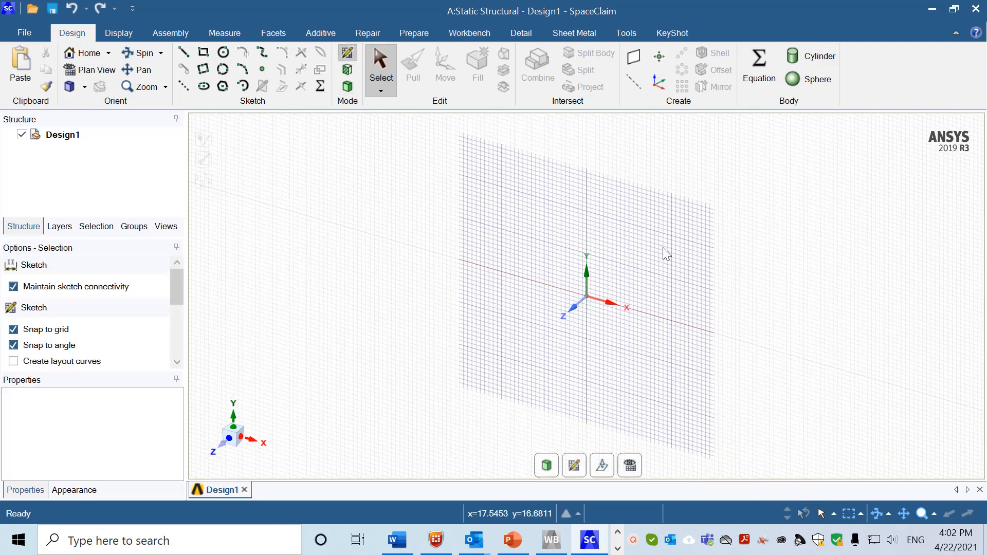
{"action": "left_click", "coordinate": [96, 72]}
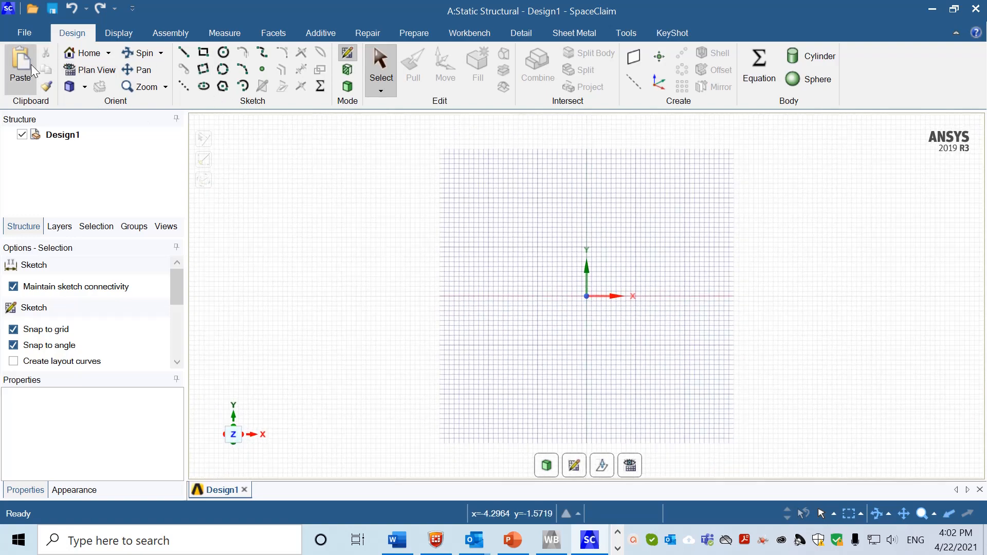
Set the minor grid spacing to 0.5 mm in the SpaceClaim unit options.
{"action": "left_click", "coordinate": [25, 35]}
{"action": "left_click", "coordinate": [266, 352]}
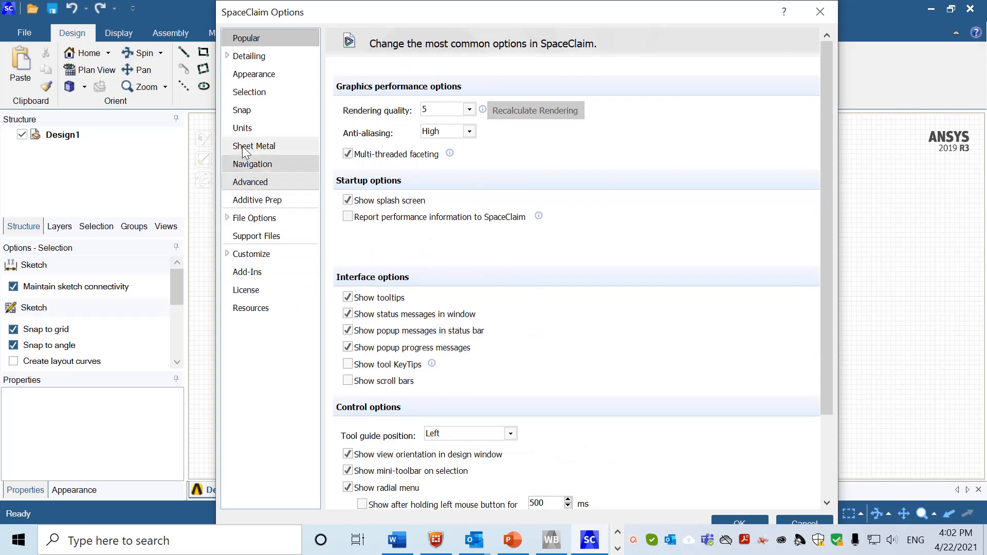
{"action": "left_click", "coordinate": [241, 128]}
{"action": "scroll", "coordinate": [475, 395], "scroll_direction": "down", "scroll_amount": 8}
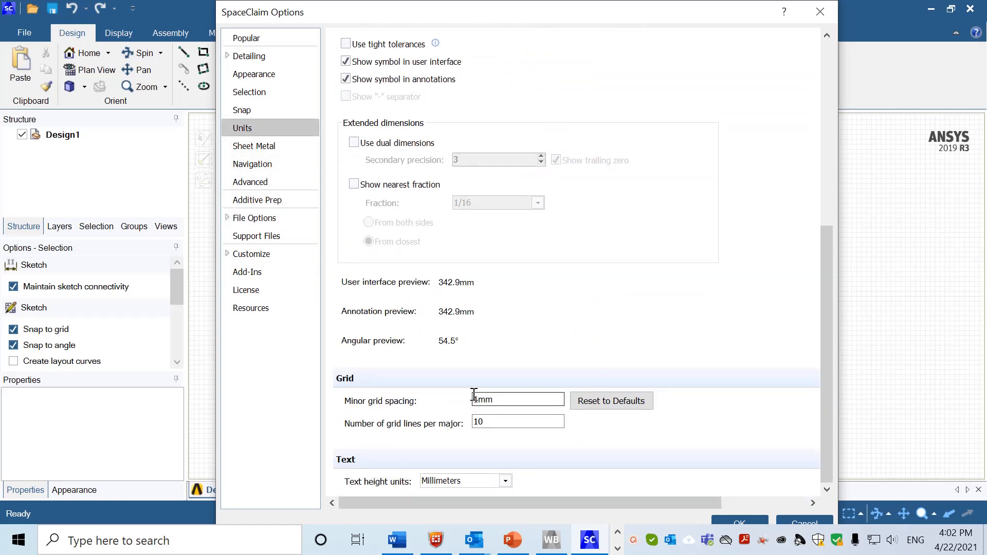
{"action": "left_click_drag", "start_coordinate": [479, 400], "coordinate": [471, 400]}
{"action": "type", "text": "0.5"}
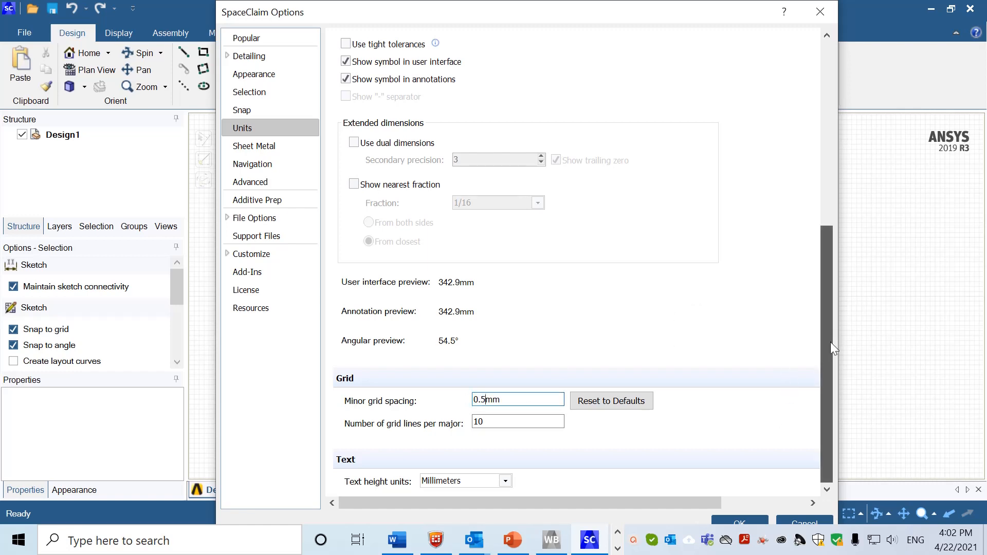
{"action": "left_click", "coordinate": [726, 517]}
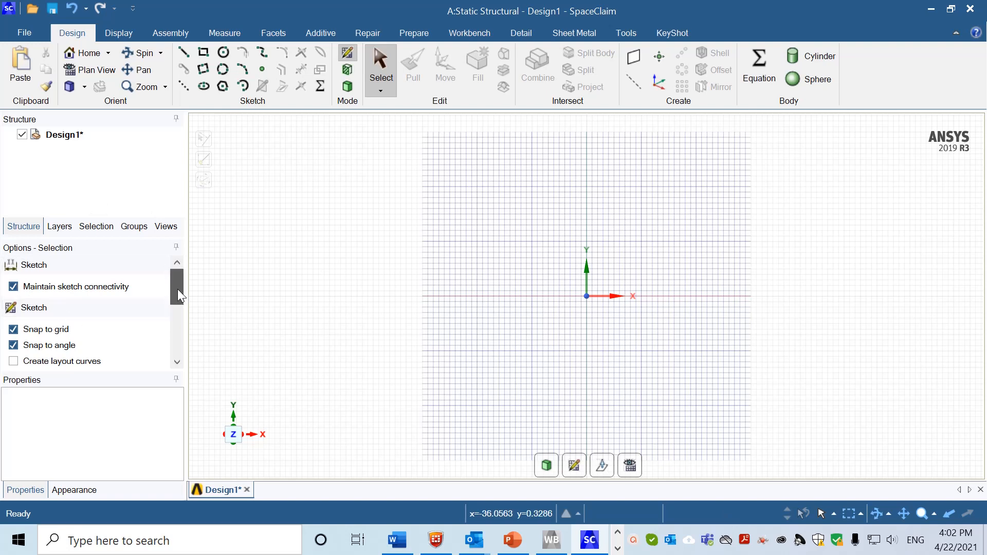
Draw a closed rectangle from lines, about 15 mm wide and 8 mm high, centred on the Y axis about 11 mm above the origin.
{"action": "left_click", "coordinate": [188, 54]}
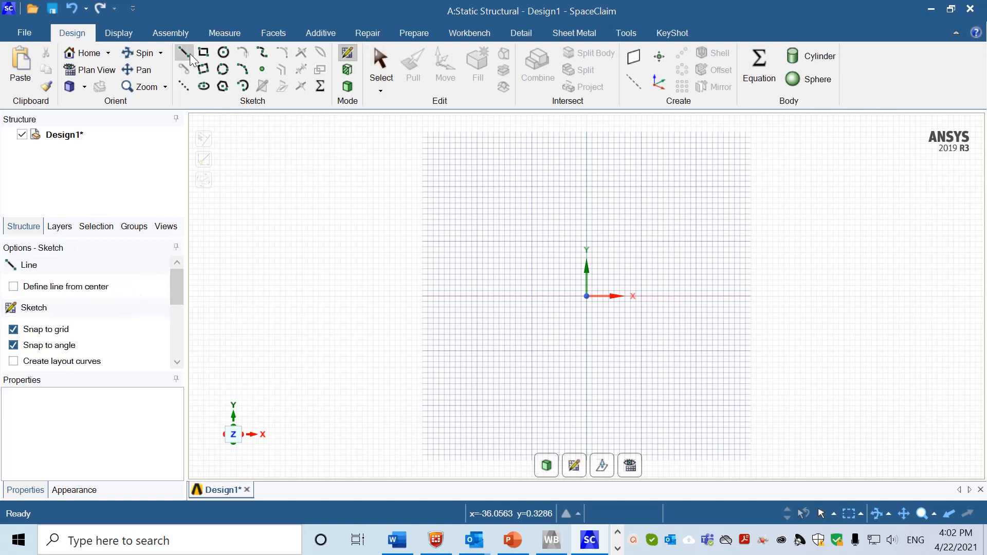
{"action": "left_click_drag", "start_coordinate": [173, 297], "coordinate": [174, 321]}
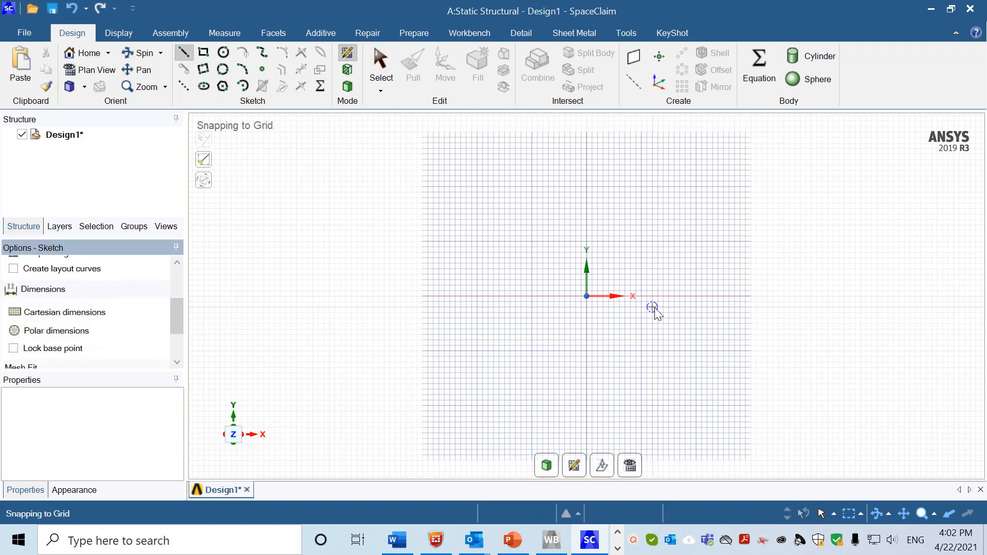
{"action": "left_click", "coordinate": [587, 296]}
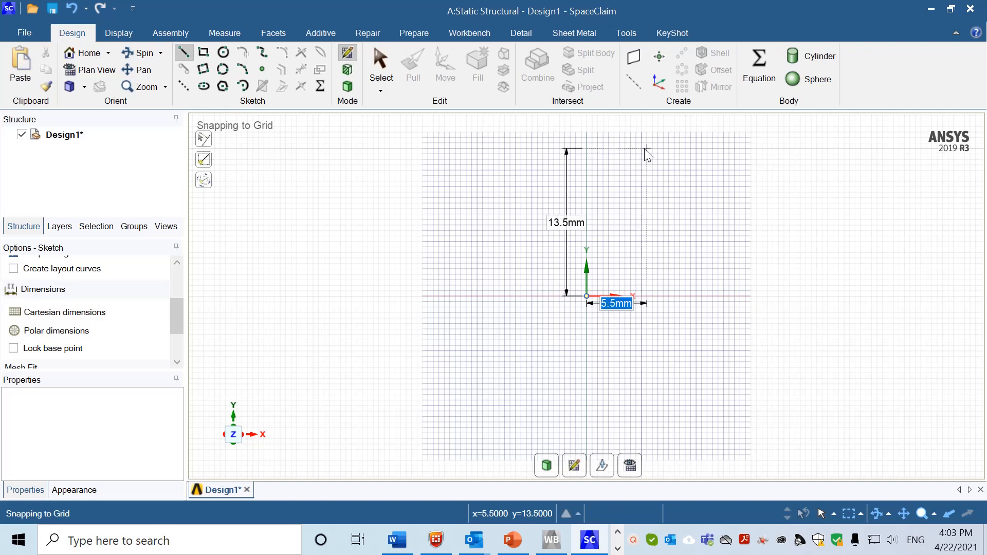
{"action": "scroll", "coordinate": [646, 142], "scroll_direction": "down", "scroll_amount": 1}
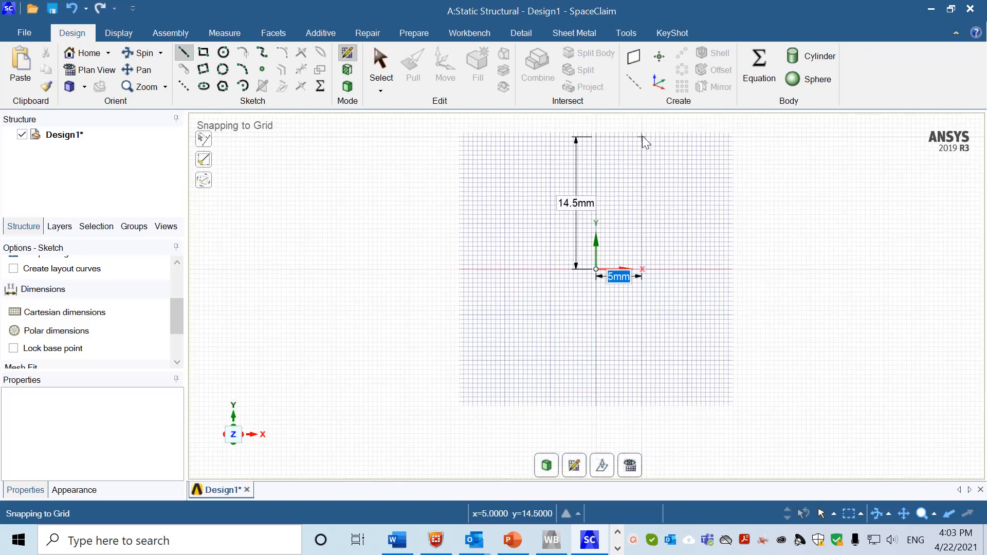
{"action": "middle_click_drag", "start_coordinate": [639, 151], "coordinate": [608, 269], "text": "shift"}
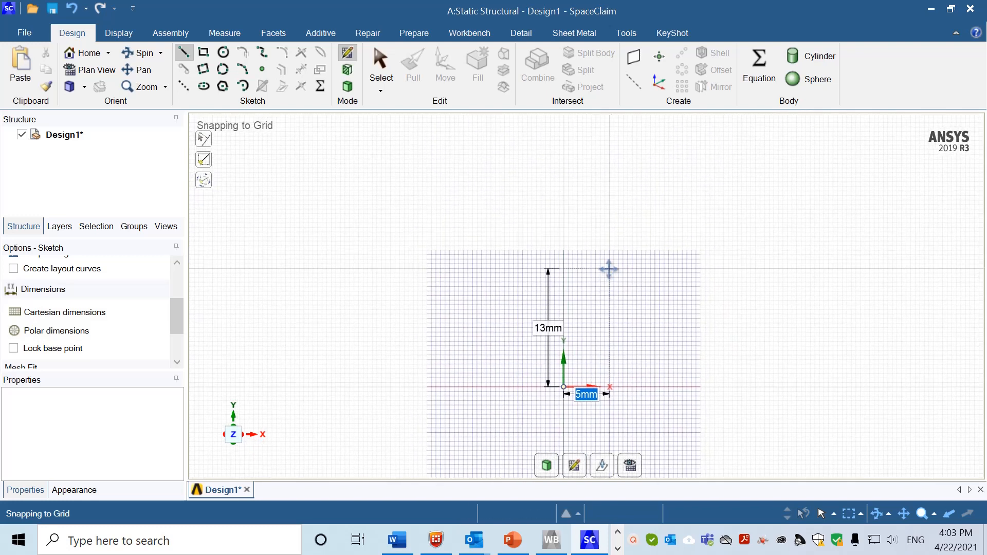
{"action": "left_click", "coordinate": [631, 215]}
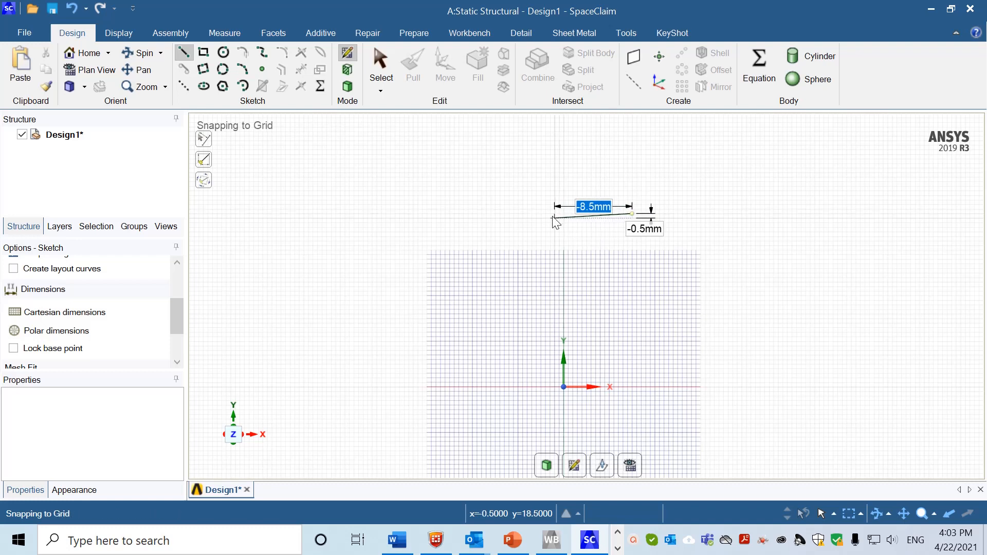
{"action": "left_click", "coordinate": [495, 215]}
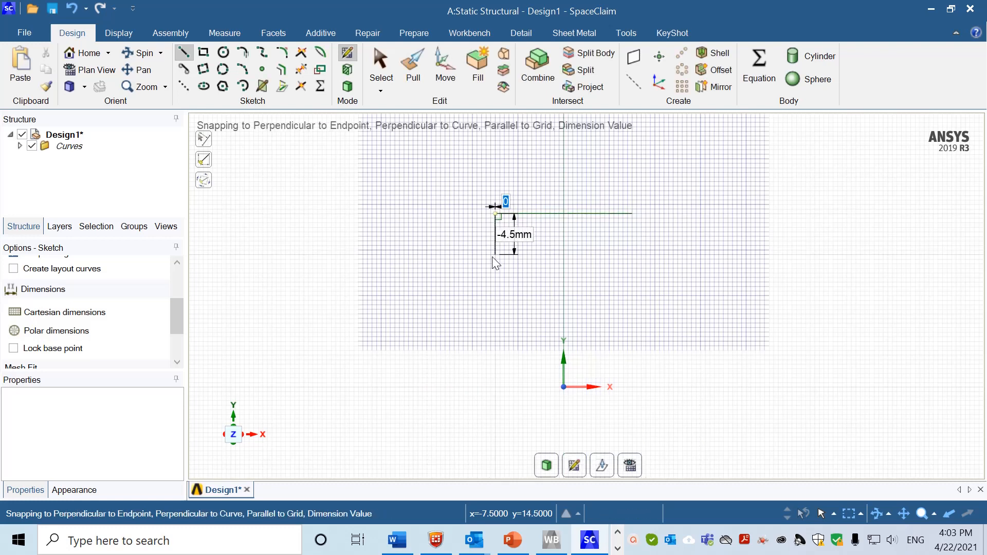
{"action": "left_click", "coordinate": [495, 286]}
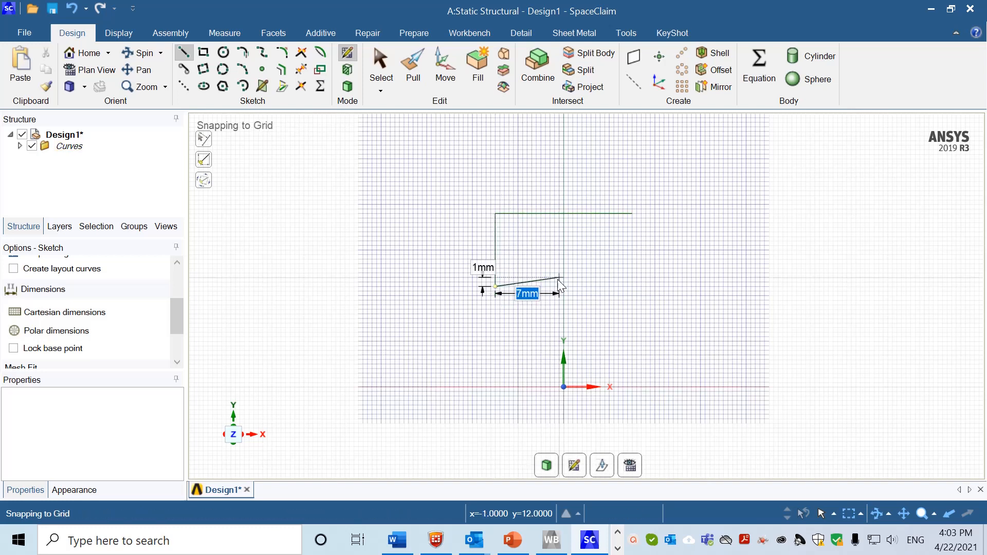
{"action": "left_click", "coordinate": [634, 287]}
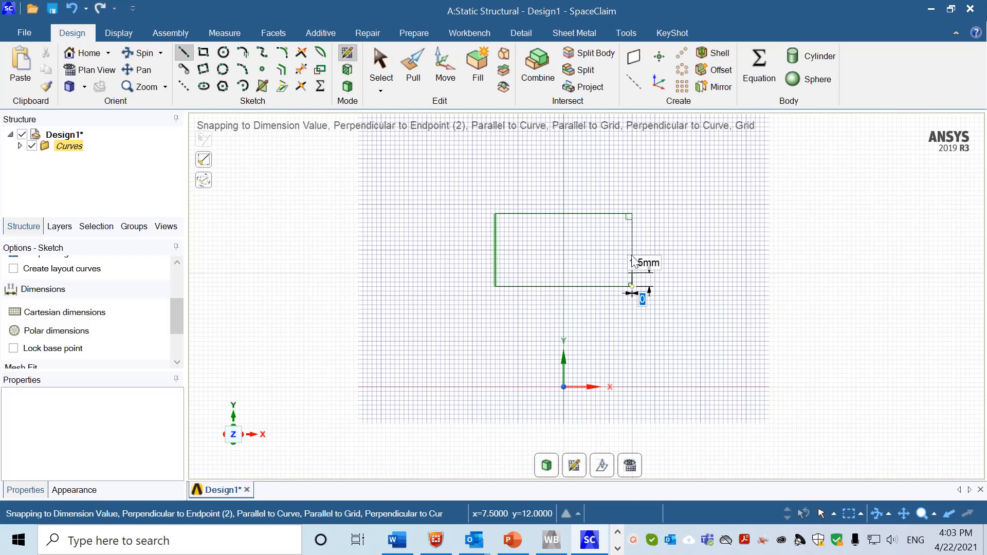
{"action": "left_click", "coordinate": [632, 214]}
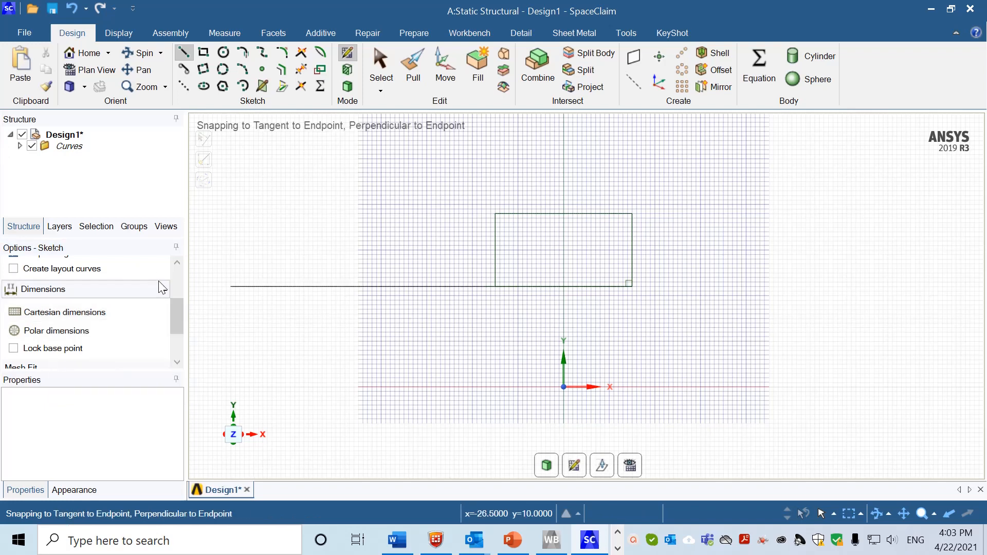
{"action": "key", "text": "Escape"}
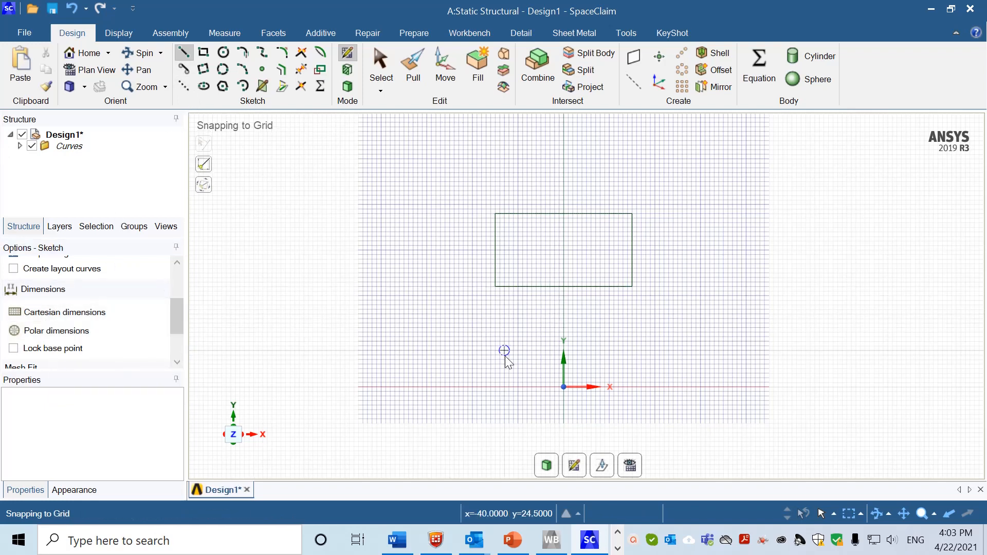
Draw vertical lines at x = 2.5 mm and x = -2.5 mm from the rectangle's lower edge to the X axis, trimming the edge between them.
{"action": "left_click", "coordinate": [587, 287]}
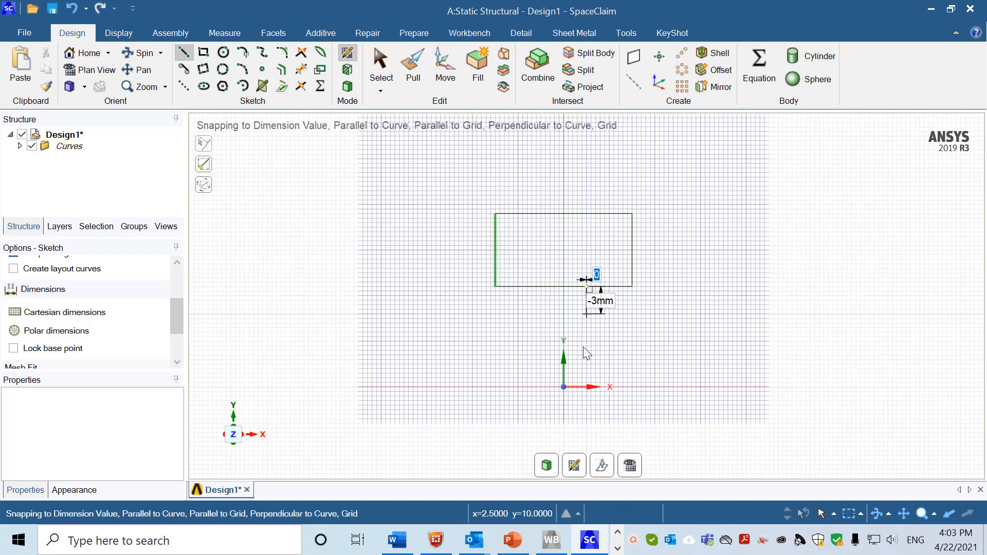
{"action": "left_click", "coordinate": [587, 387]}
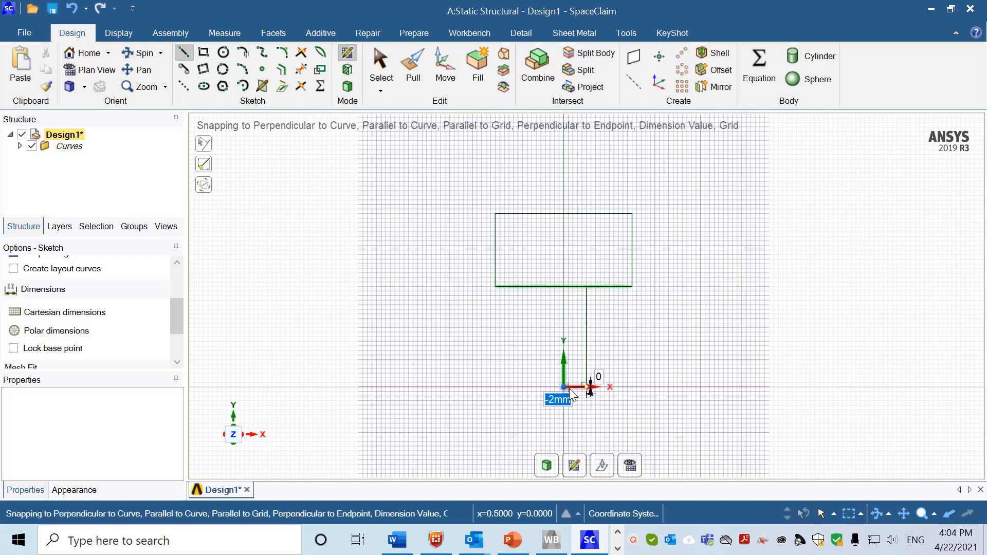
{"action": "left_click", "coordinate": [64, 317]}
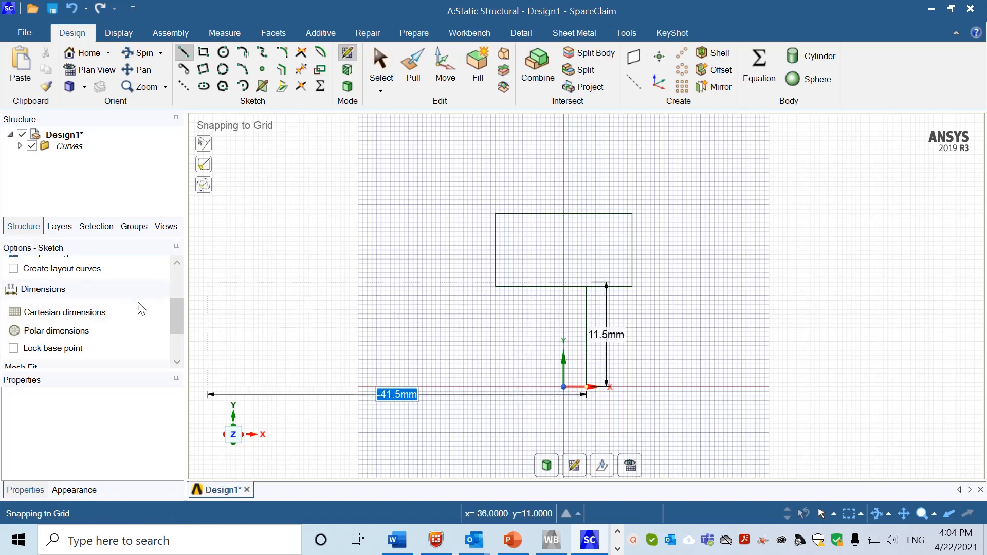
{"action": "left_click", "coordinate": [61, 314]}
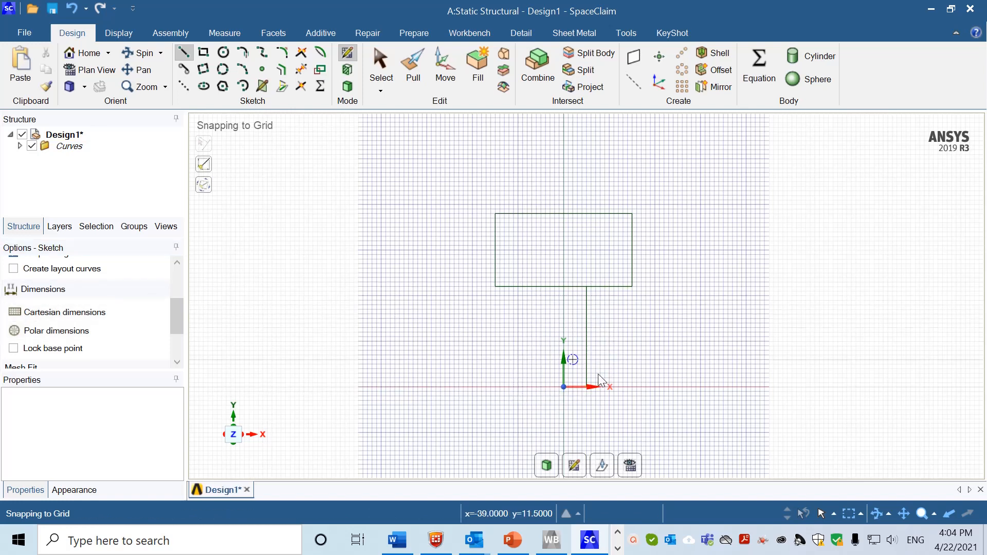
{"action": "left_click", "coordinate": [542, 286]}
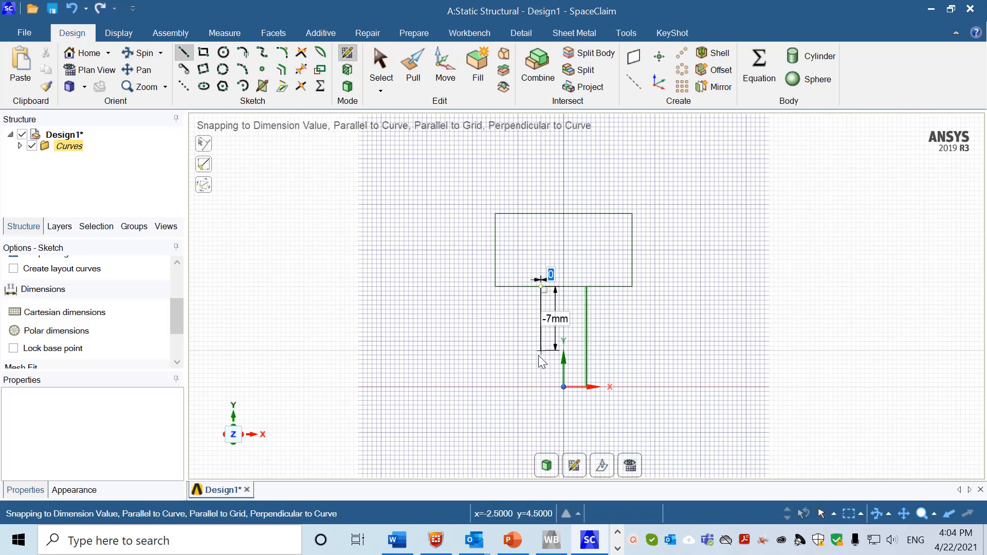
{"action": "left_click", "coordinate": [542, 387]}
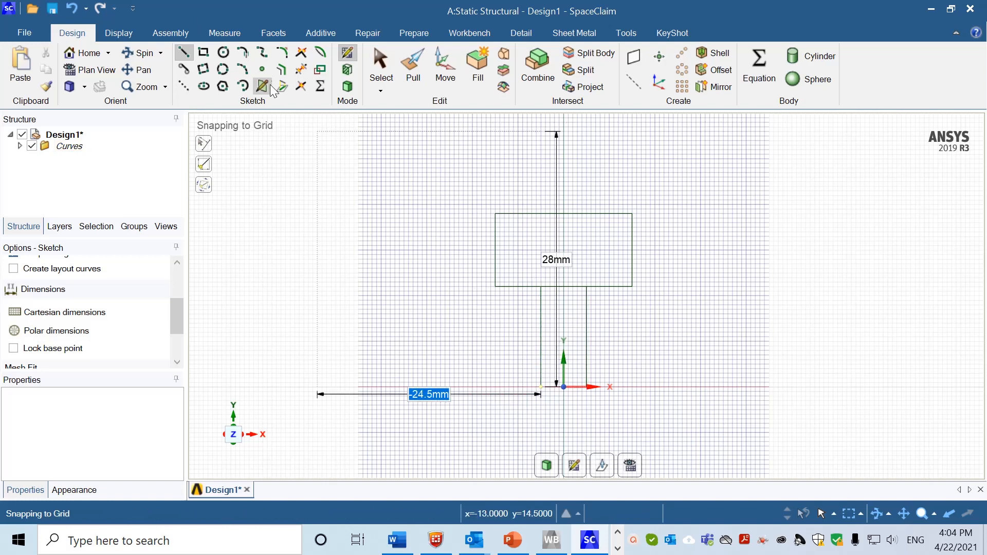
{"action": "left_click", "coordinate": [301, 68]}
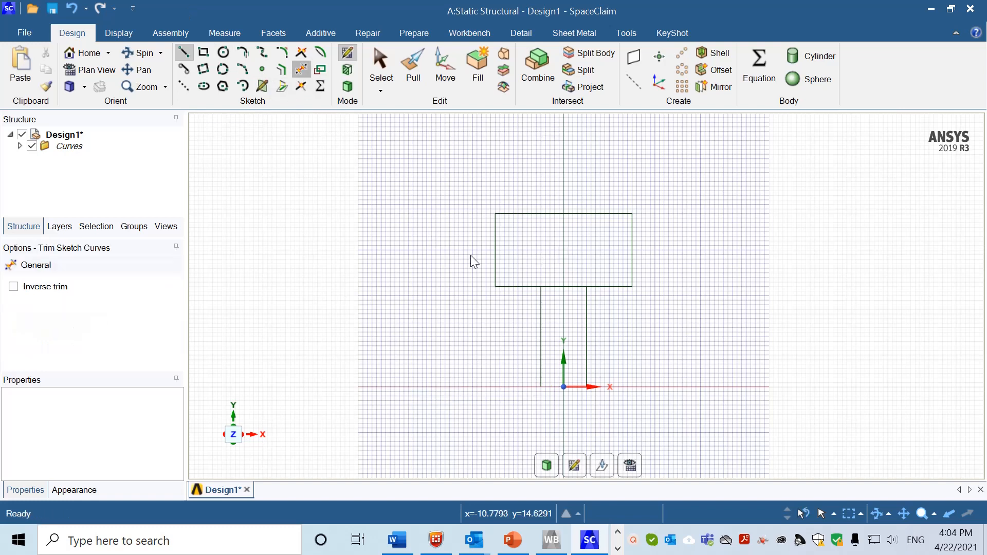
{"action": "left_click", "coordinate": [566, 286]}
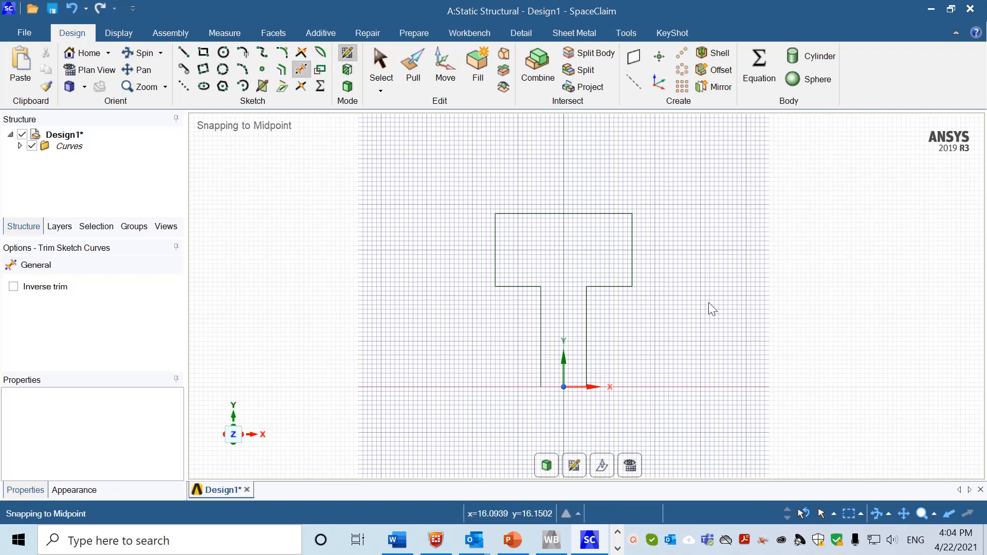
Mirror the whole T-shaped sketch about the X axis to complete the I-shaped profile.
{"action": "left_click", "coordinate": [719, 88]}
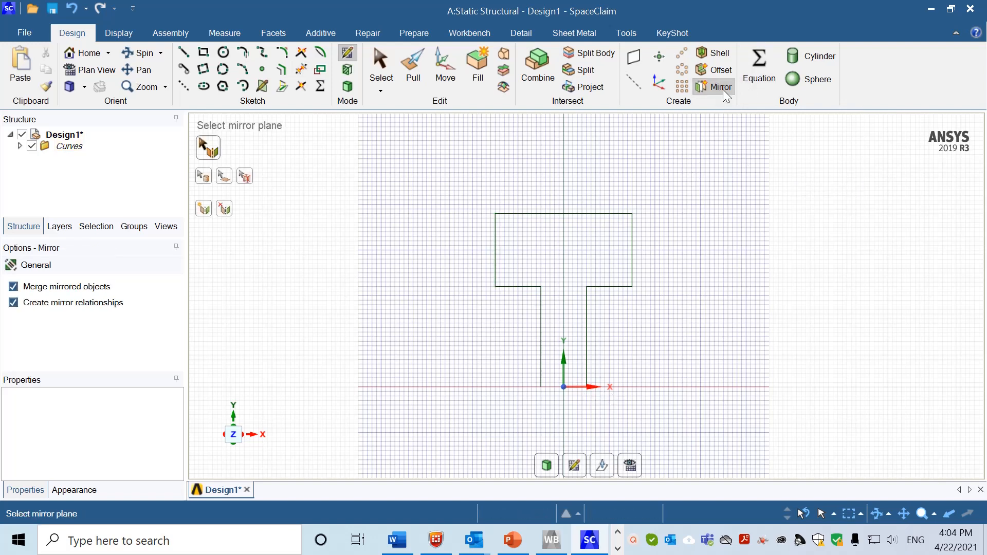
{"action": "left_click", "coordinate": [593, 389]}
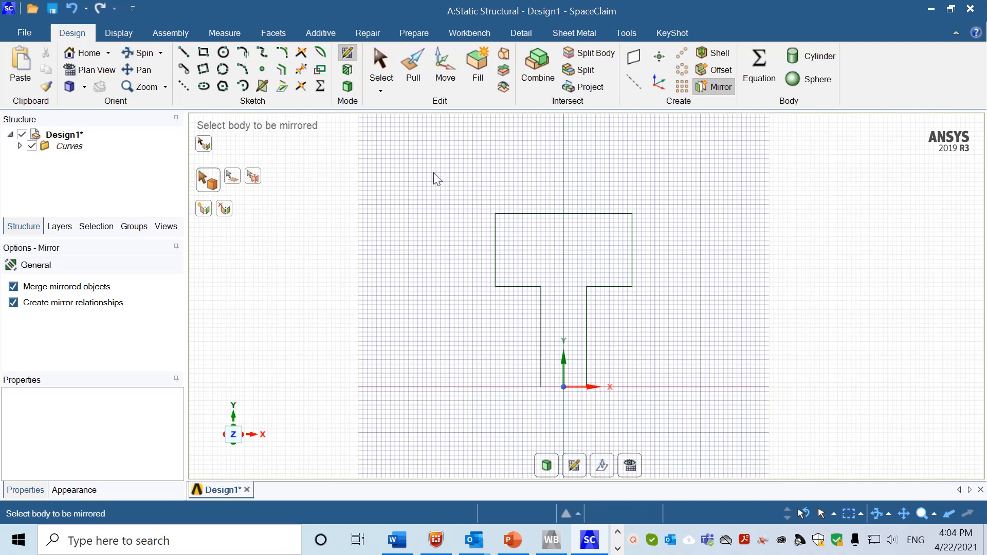
{"action": "mouse_move", "coordinate": [435, 169]}
{"action": "left_mouse_down"}
{"action": "mouse_move", "coordinate": [634, 346]}
{"action": "mouse_move", "coordinate": [676, 397]}
{"action": "left_mouse_up"}
{"action": "scroll", "coordinate": [712, 384], "scroll_direction": "down", "scroll_amount": 3}
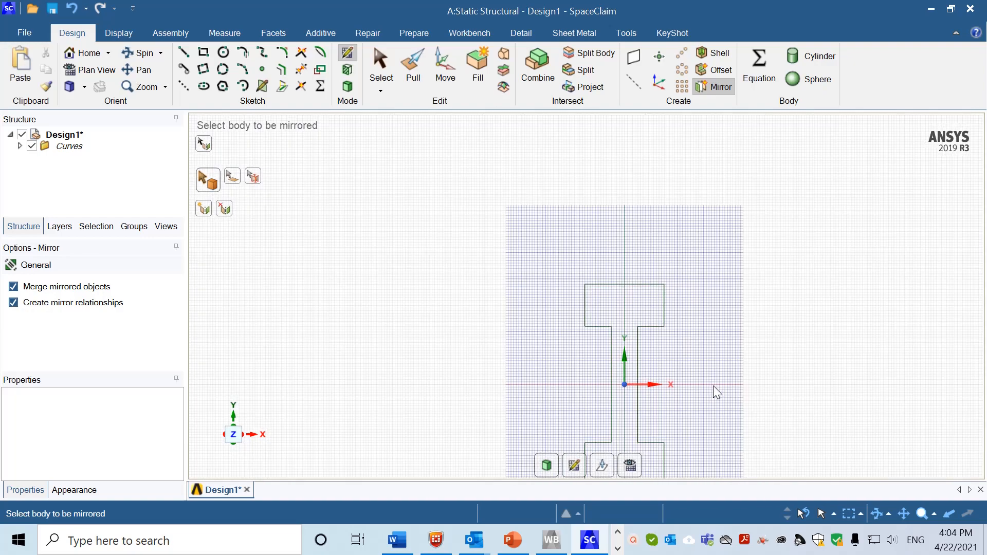
{"action": "scroll", "coordinate": [713, 386], "scroll_direction": "up", "scroll_amount": 1}
{"action": "scroll", "coordinate": [714, 386], "scroll_direction": "down", "scroll_amount": 2}
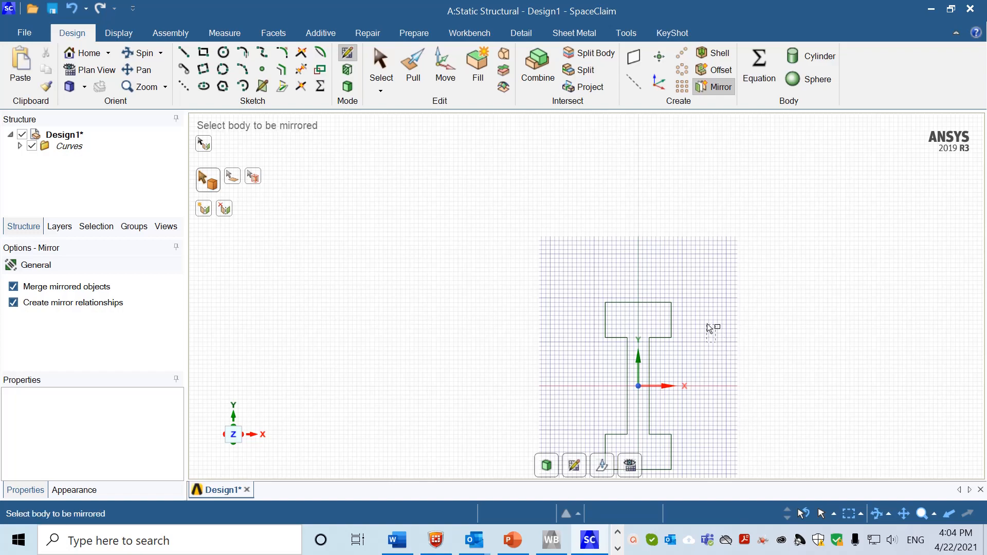
{"action": "middle_click_drag", "start_coordinate": [692, 330], "coordinate": [599, 256], "text": "shift"}
{"action": "scroll", "coordinate": [612, 384], "scroll_direction": "up", "scroll_amount": 2}
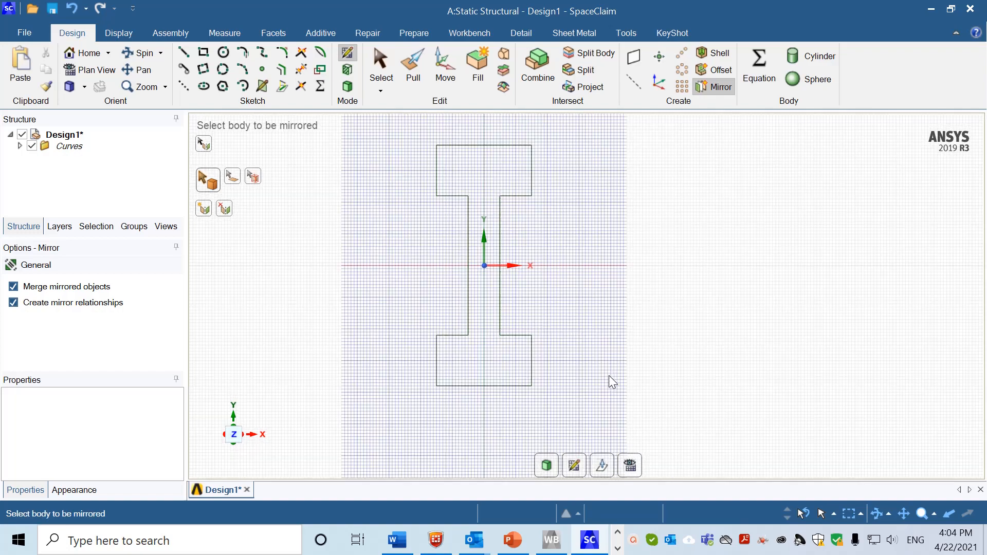
Round the four inner corners between the web and the flanges of the I-shaped sketch with a 3 mm radius.
{"action": "left_click", "coordinate": [281, 51]}
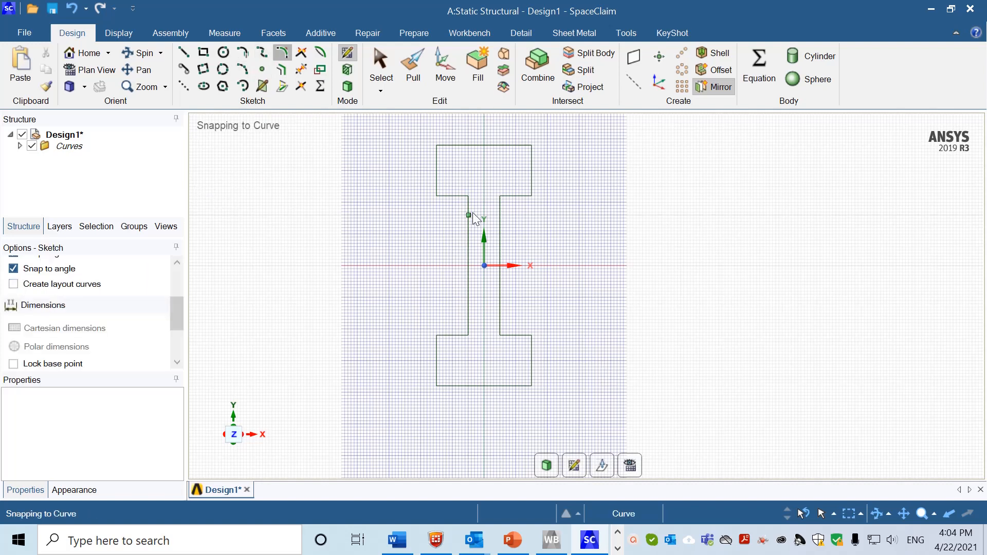
{"action": "left_click", "coordinate": [459, 197]}
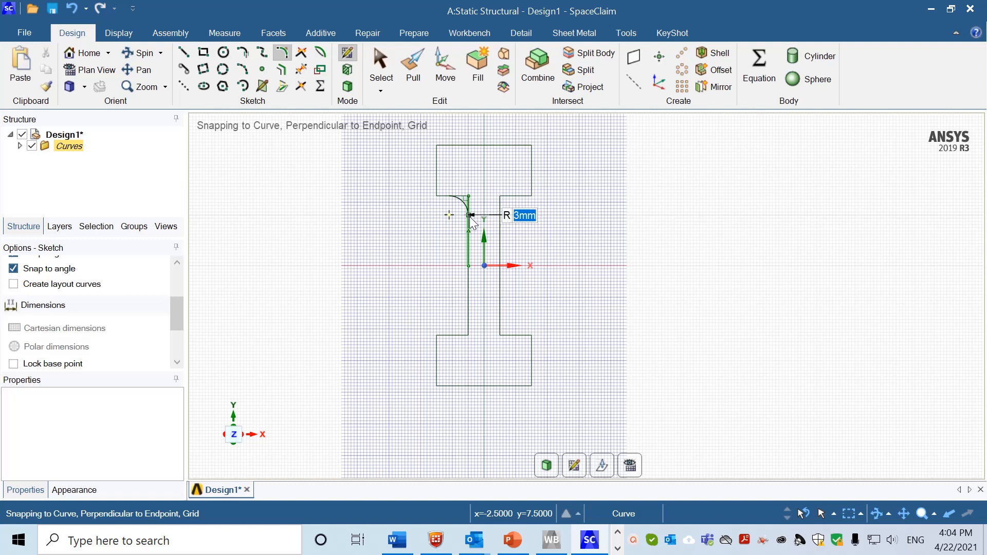
{"action": "left_click", "coordinate": [471, 221]}
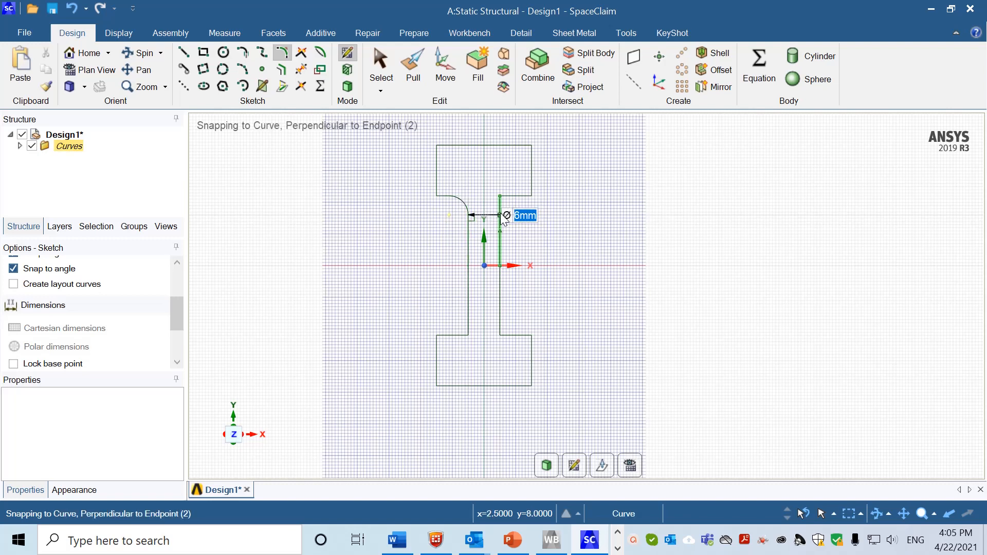
{"action": "left_click", "coordinate": [508, 210]}
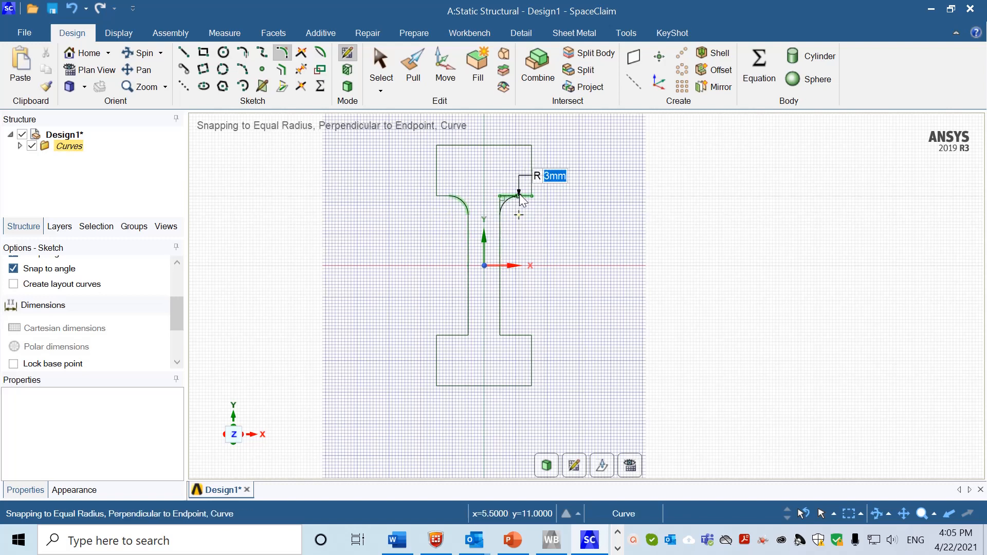
{"action": "left_click", "coordinate": [519, 195]}
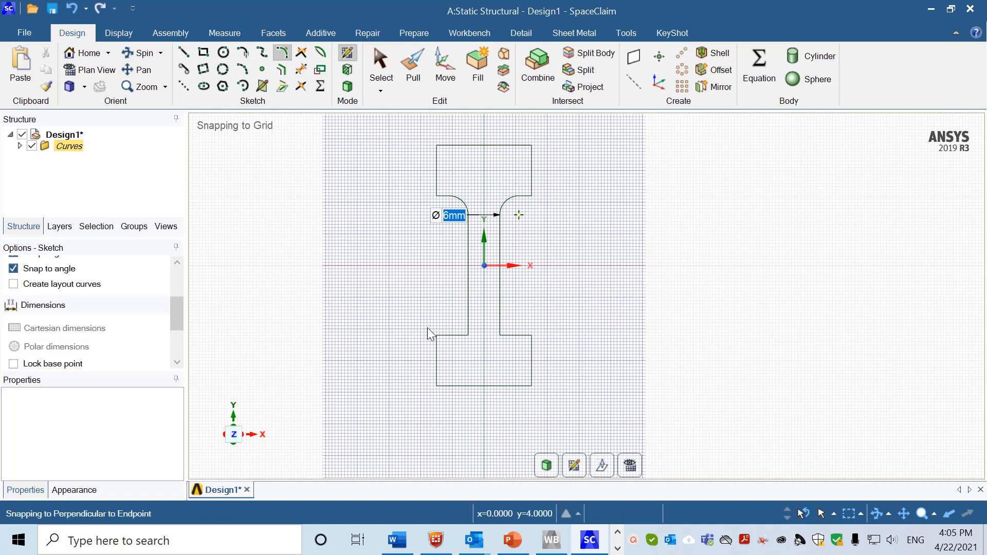
{"action": "left_click", "coordinate": [467, 336]}
{"action": "left_click", "coordinate": [503, 314]}
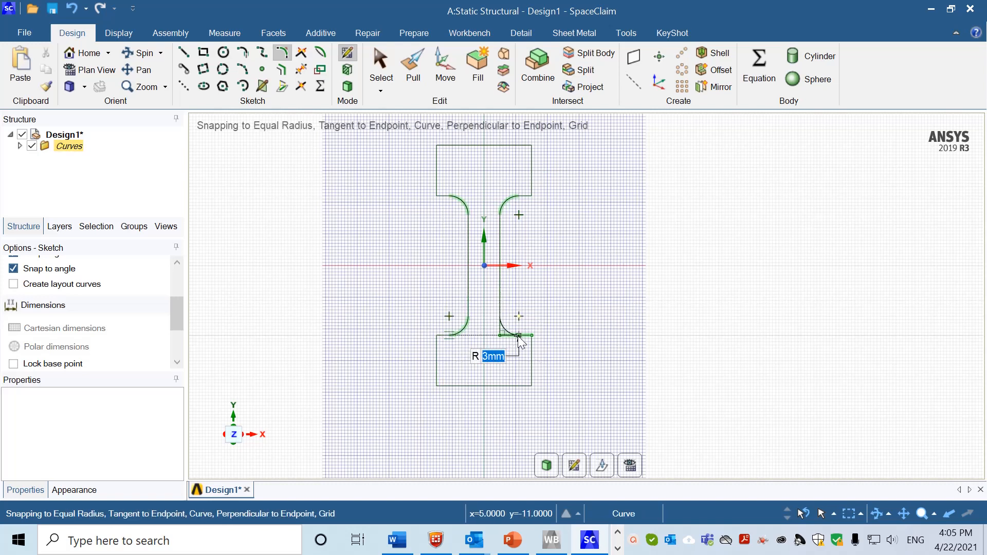
{"action": "left_click", "coordinate": [519, 338]}
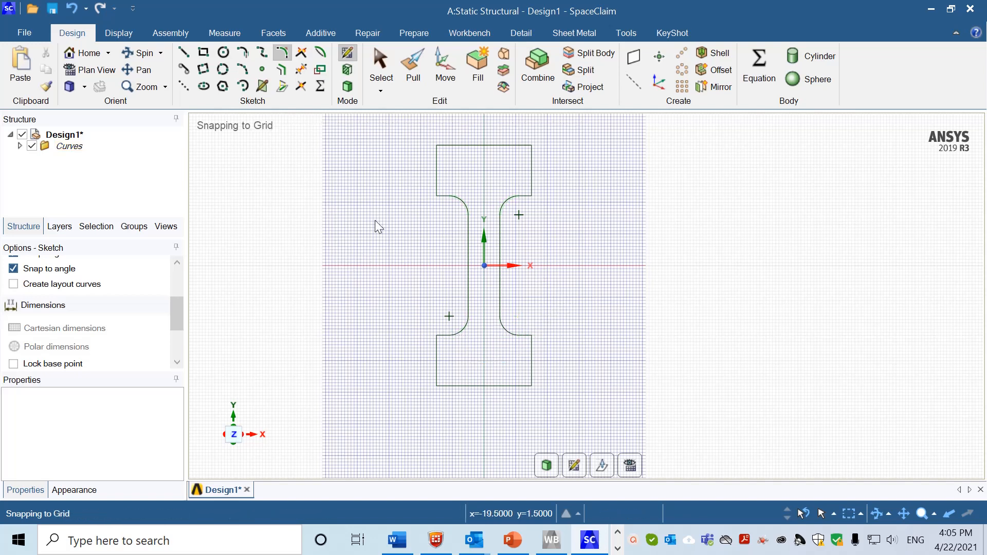
Pull the I-shaped profile face into a solid 0.75 mm thick.
{"action": "left_click", "coordinate": [409, 77]}
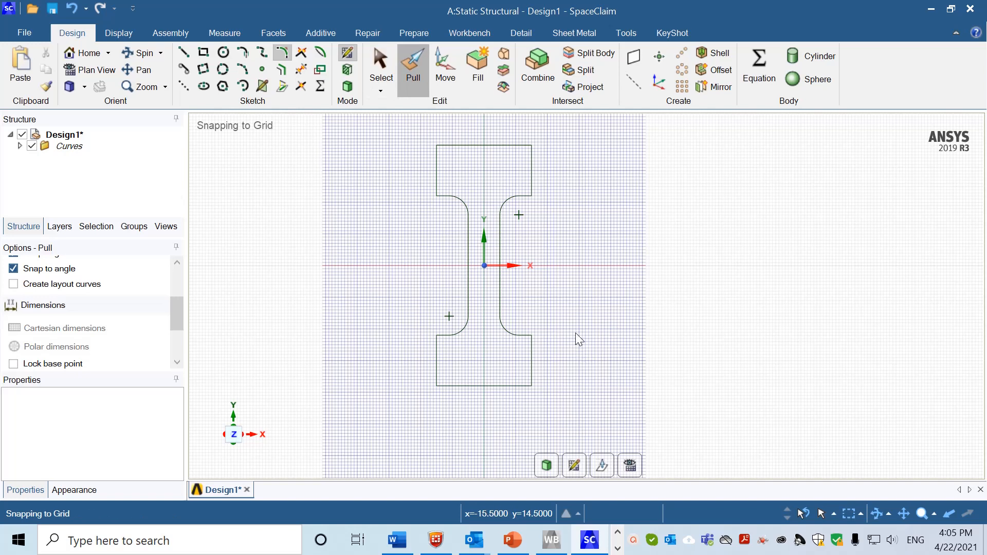
{"action": "mouse_move", "coordinate": [575, 355]}
{"action": "middle_mouse_down"}
{"action": "mouse_move", "coordinate": [525, 379]}
{"action": "mouse_move", "coordinate": [448, 372]}
{"action": "mouse_move", "coordinate": [458, 373]}
{"action": "middle_mouse_up"}
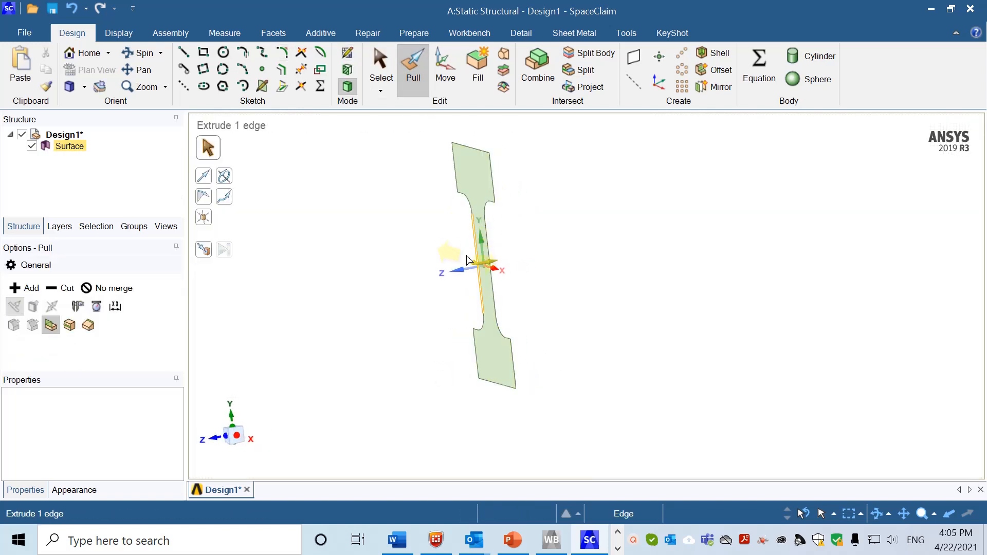
{"action": "left_click", "coordinate": [478, 193]}
{"action": "left_click_drag", "start_coordinate": [477, 194], "coordinate": [454, 204]}
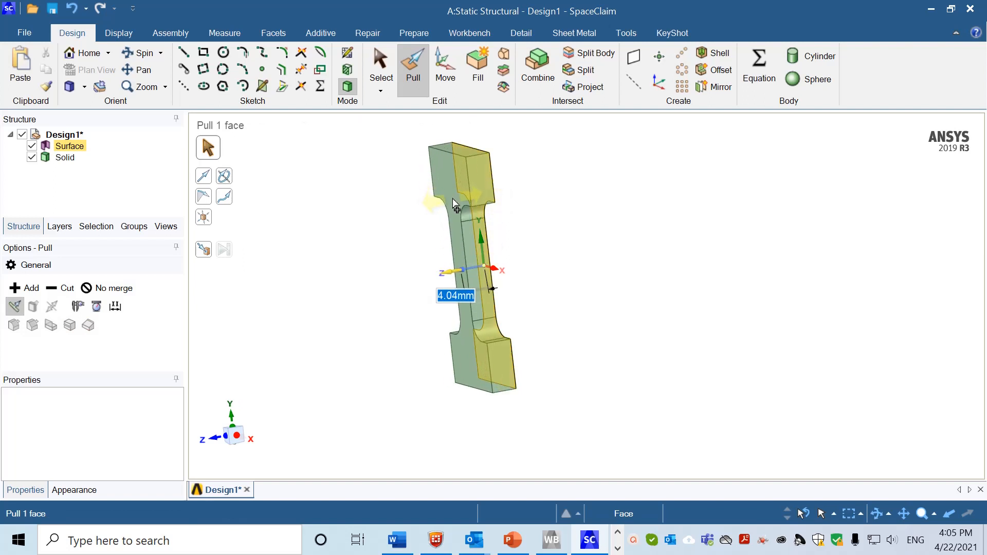
{"action": "type", "text": "0."}
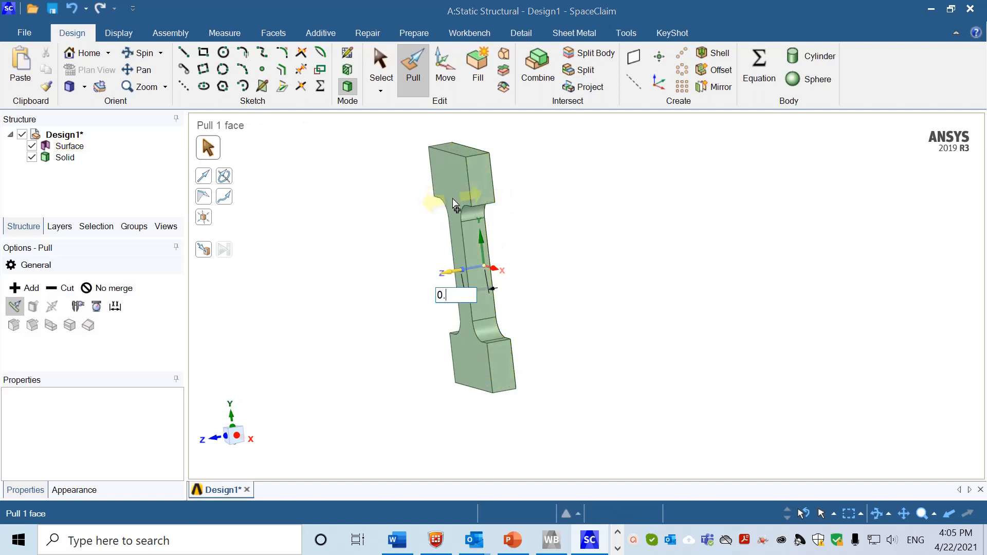
{"action": "type", "text": "75"}
{"action": "key", "text": "Return"}
{"action": "left_click", "coordinate": [463, 280]}
{"action": "left_click", "coordinate": [695, 352]}
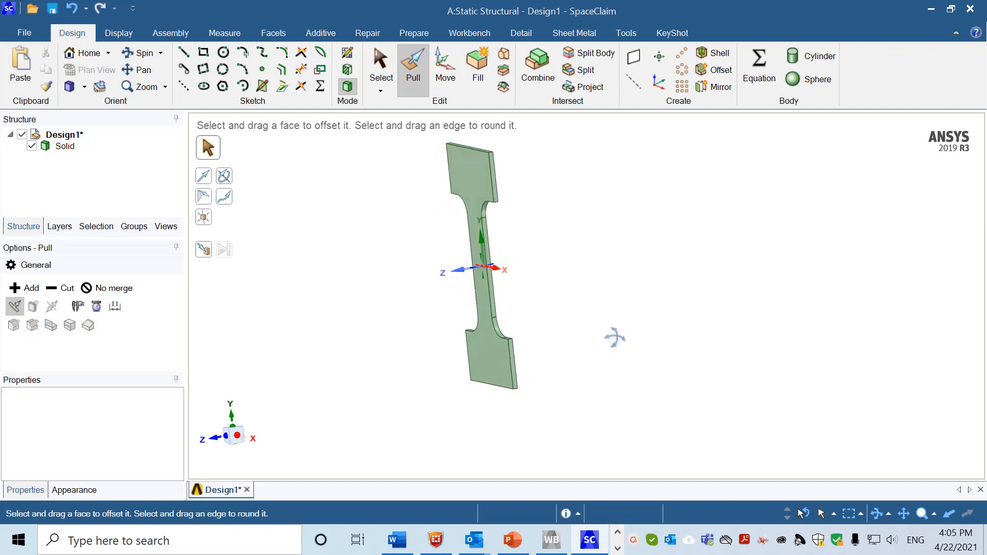
{"action": "middle_click_drag", "start_coordinate": [614, 338], "coordinate": [595, 364]}
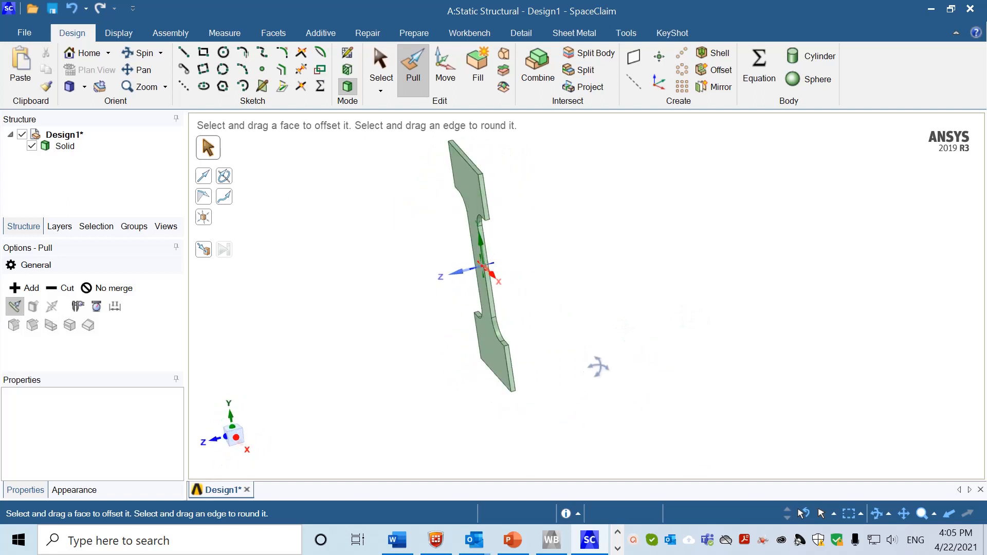
Close SpaceClaim and open the Model cell of the Static Structural system in Mechanical from Workbench.
{"action": "left_click", "coordinate": [981, 10]}
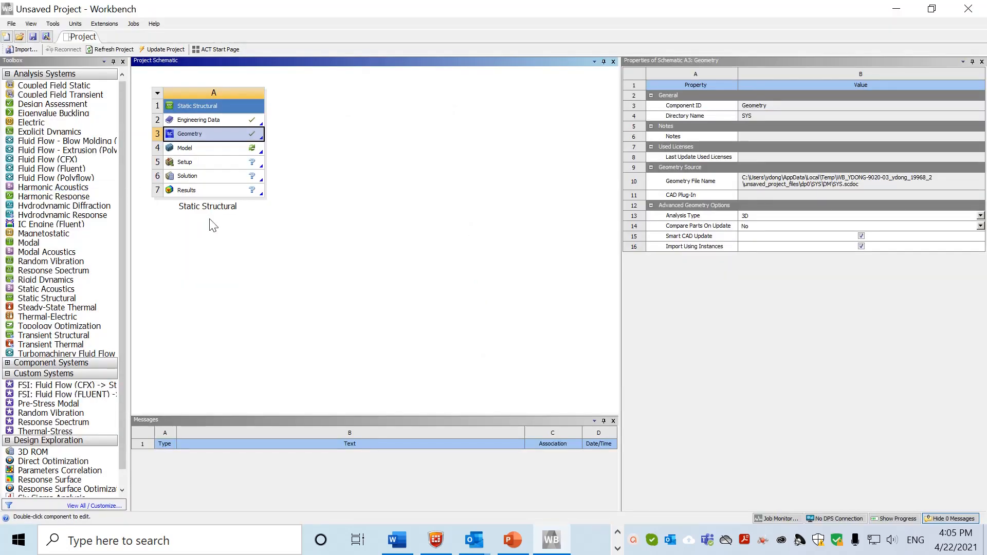
{"action": "left_click", "coordinate": [199, 149]}
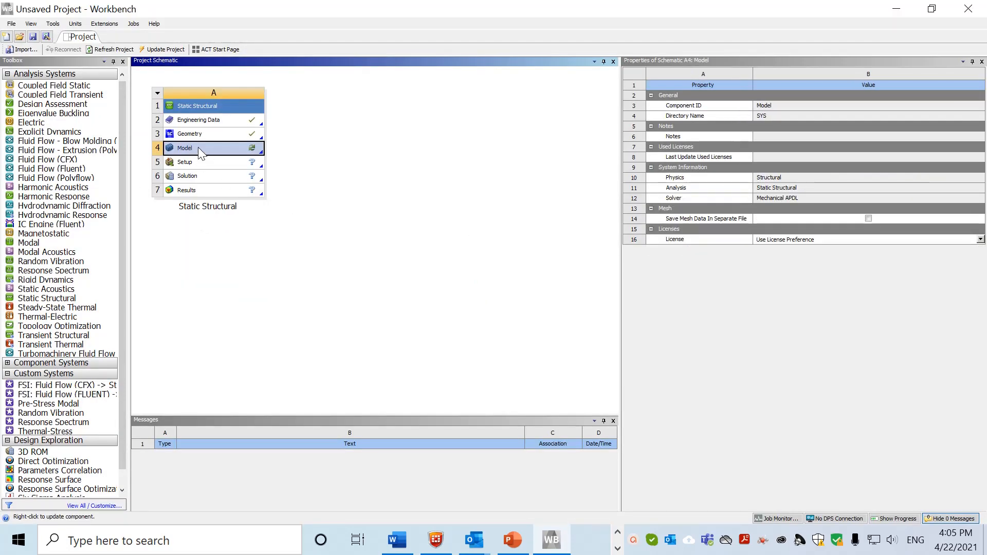
{"action": "double_click", "coordinate": [198, 148]}
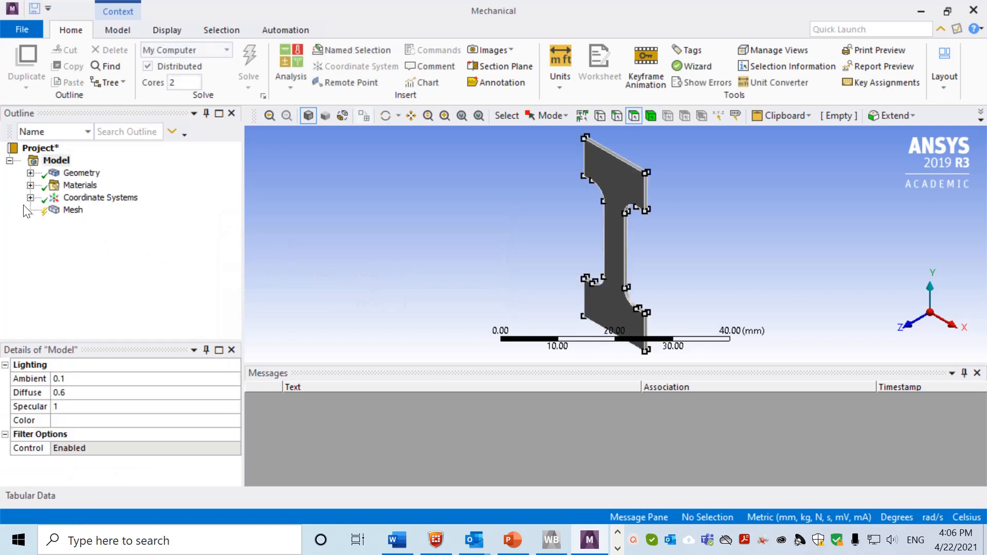
Set the mesh element size to 0.5 mm, generate the mesh and inspect it on the specimen.
{"action": "left_click", "coordinate": [73, 210]}
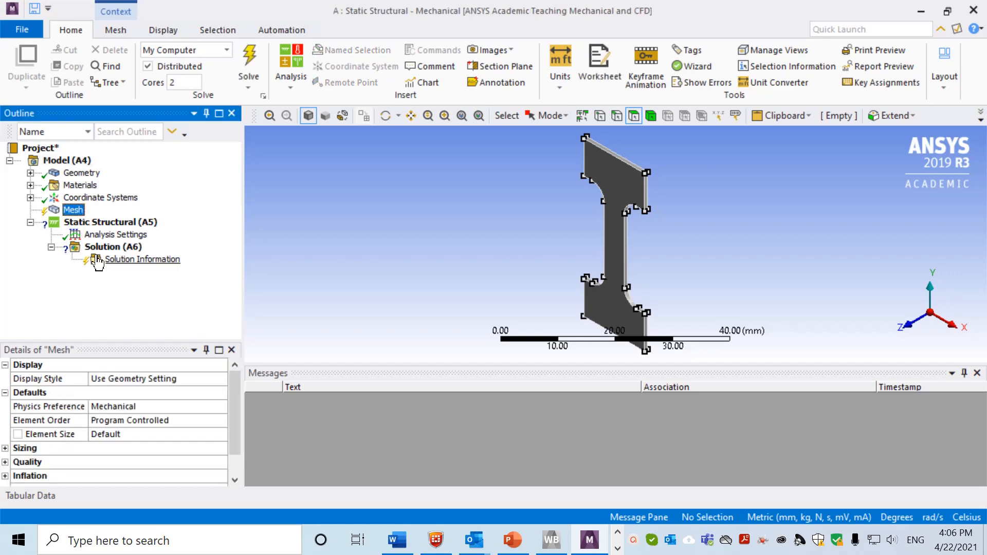
{"action": "left_click", "coordinate": [131, 436]}
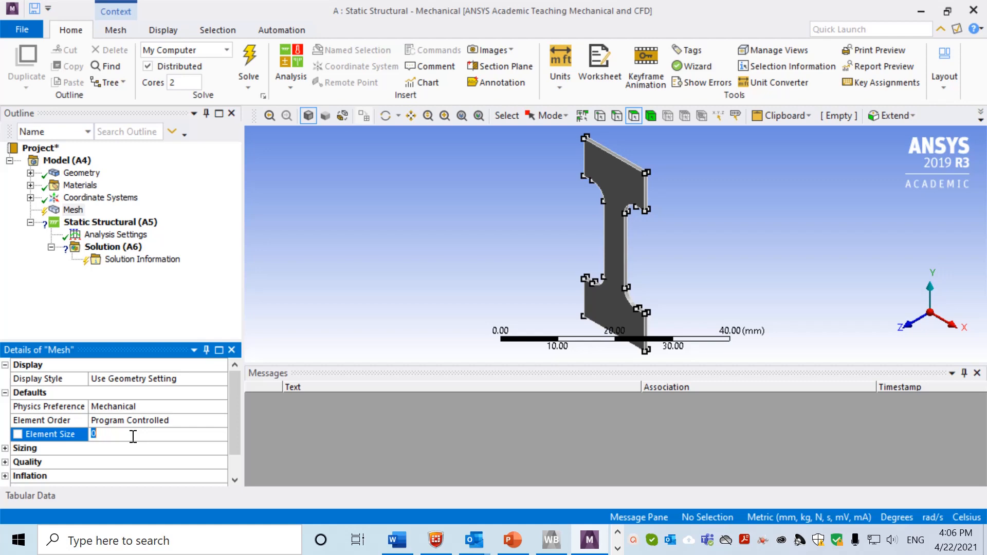
{"action": "type", "text": "0.5"}
{"action": "key", "text": "Return"}
{"action": "right_click", "coordinate": [83, 211]}
{"action": "left_click", "coordinate": [138, 256]}
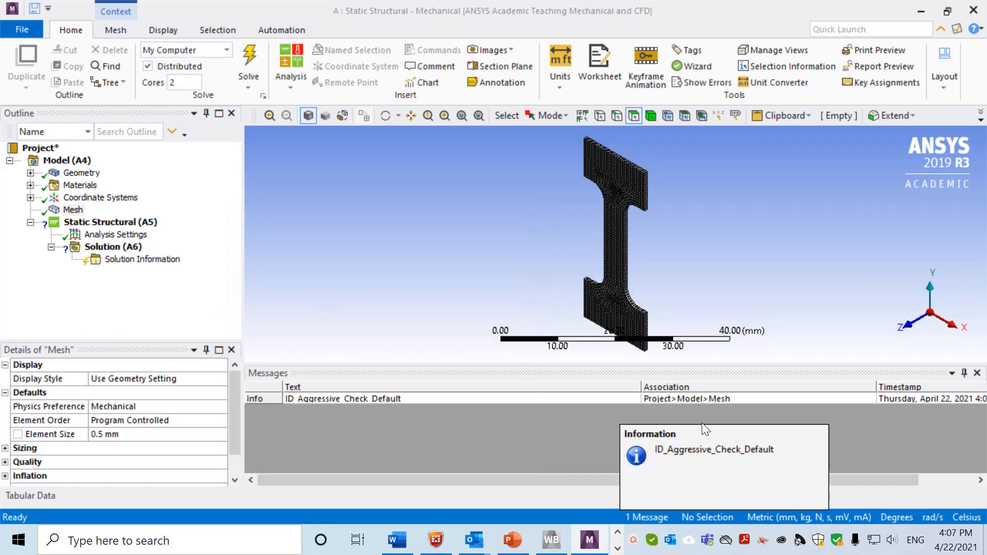
{"action": "mouse_move", "coordinate": [683, 276]}
{"action": "middle_mouse_down"}
{"action": "mouse_move", "coordinate": [627, 252]}
{"action": "mouse_move", "coordinate": [634, 277]}
{"action": "mouse_move", "coordinate": [679, 261]}
{"action": "middle_mouse_up"}
{"action": "scroll", "coordinate": [677, 255], "scroll_direction": "up", "scroll_amount": 3}
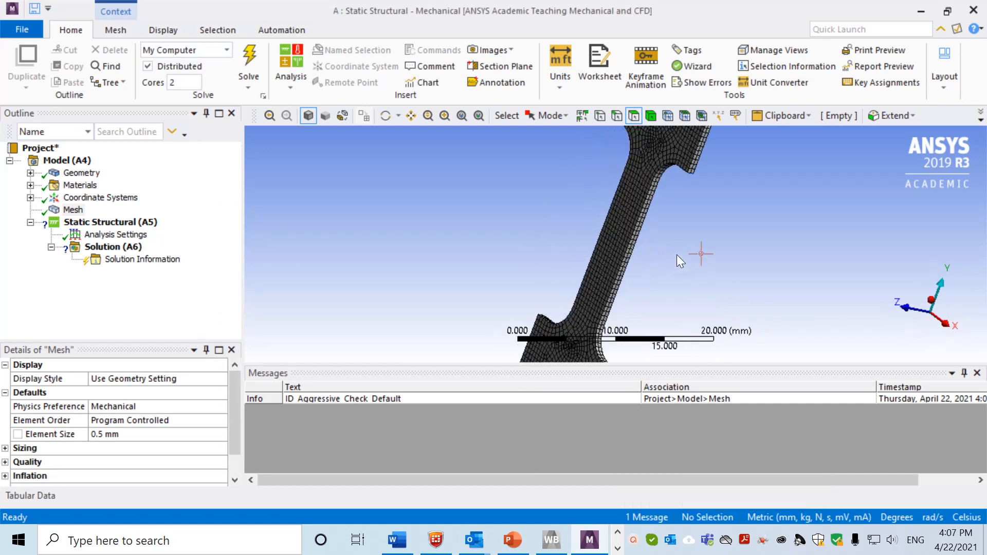
{"action": "scroll", "coordinate": [677, 254], "scroll_direction": "down", "scroll_amount": 2}
{"action": "scroll", "coordinate": [677, 255], "scroll_direction": "up", "scroll_amount": 1}
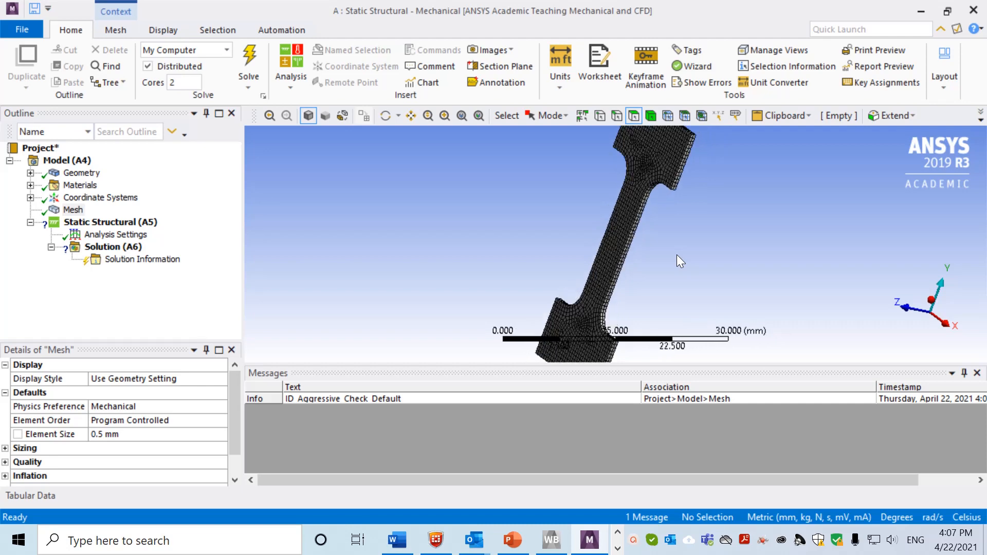
Add a Fixed Support to the static structural analysis on the specimen's bottom end face.
{"action": "left_click", "coordinate": [118, 222]}
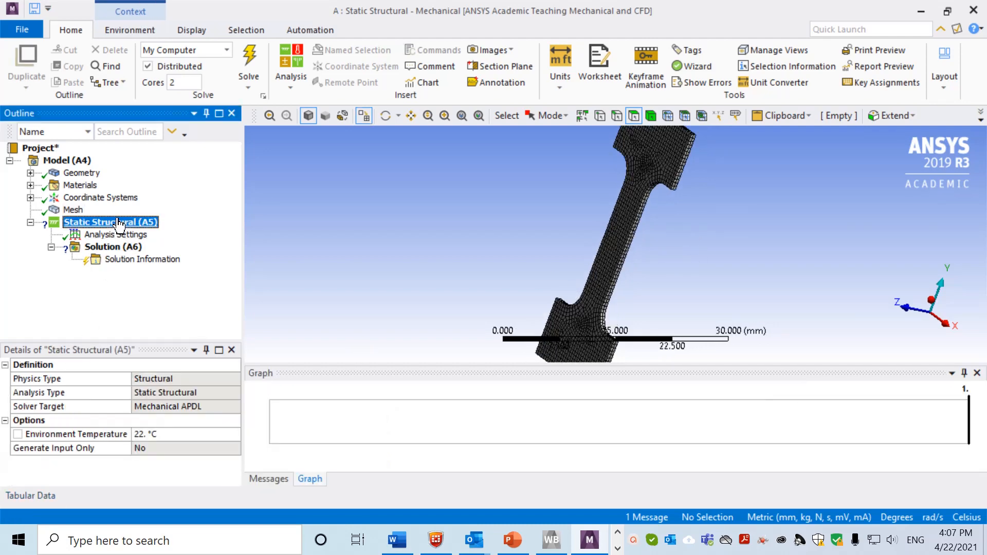
{"action": "right_click", "coordinate": [118, 222]}
{"action": "mouse_move", "coordinate": [222, 226]}
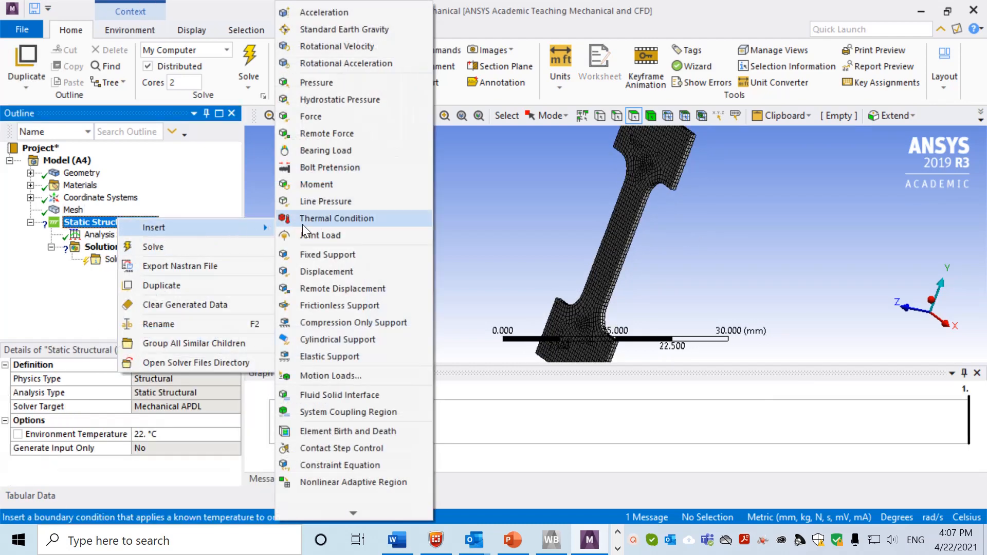
{"action": "left_click", "coordinate": [351, 254]}
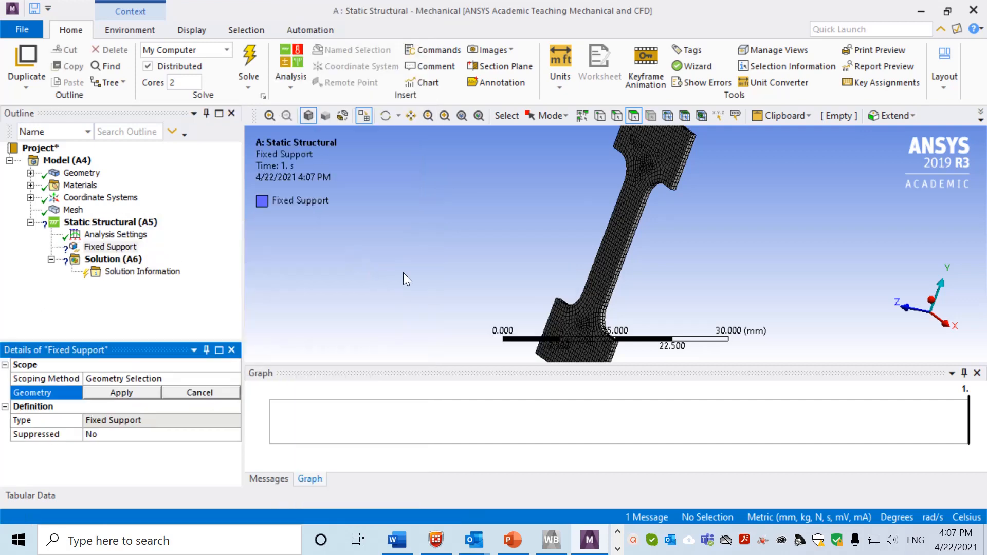
{"action": "middle_click_drag", "start_coordinate": [666, 307], "coordinate": [725, 239]}
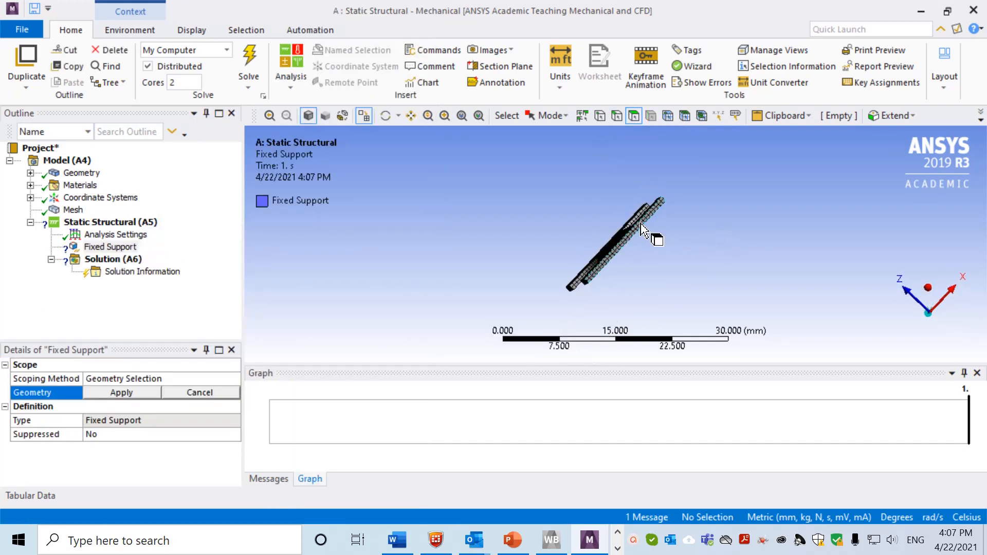
{"action": "left_click", "coordinate": [629, 249]}
{"action": "left_click", "coordinate": [112, 393]}
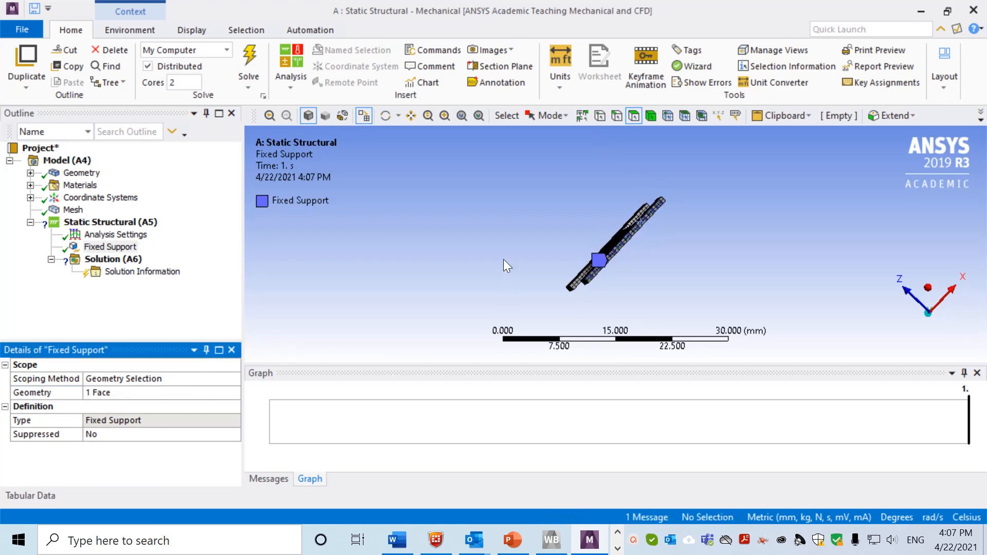
Add a Pressure load of 50 MPa, normal to the specimen's top end face.
{"action": "middle_click_drag", "start_coordinate": [508, 266], "coordinate": [545, 347]}
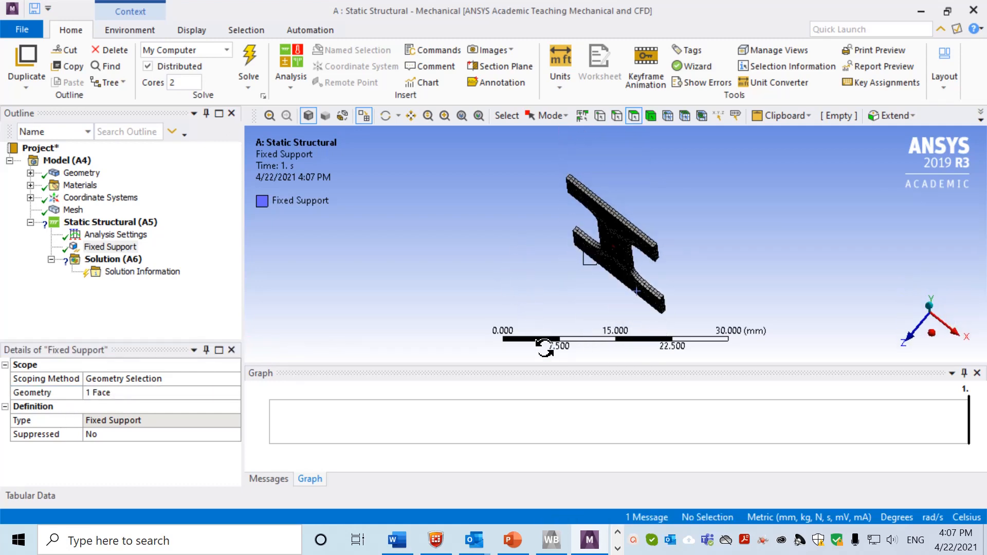
{"action": "left_click", "coordinate": [118, 222]}
{"action": "right_click", "coordinate": [135, 223]}
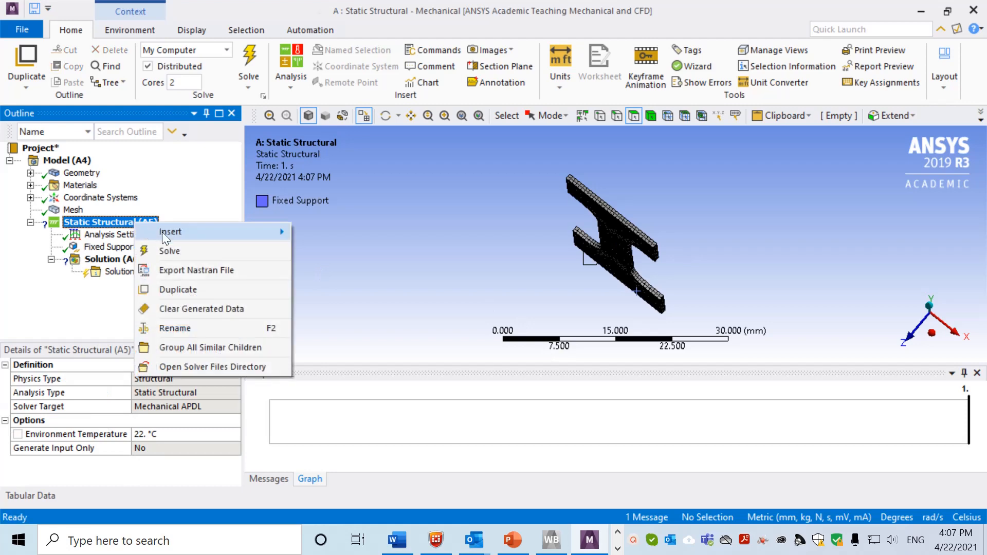
{"action": "mouse_move", "coordinate": [281, 228]}
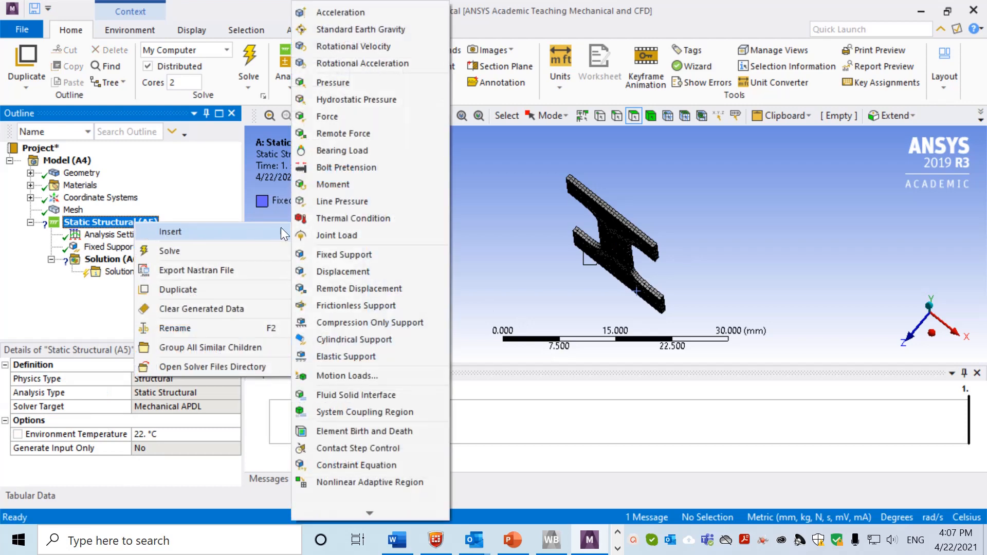
{"action": "left_click", "coordinate": [342, 82]}
{"action": "left_click", "coordinate": [602, 202]}
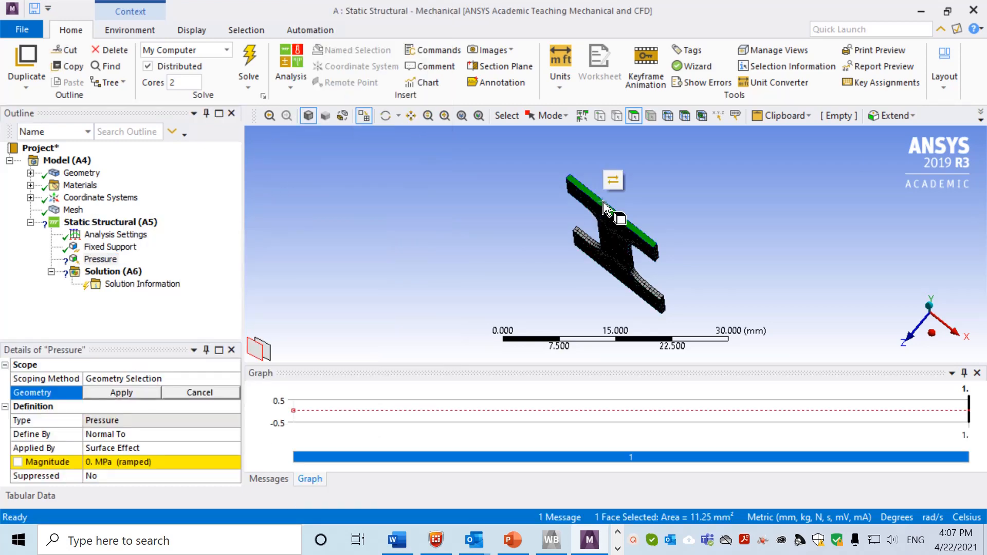
{"action": "left_click", "coordinate": [125, 388]}
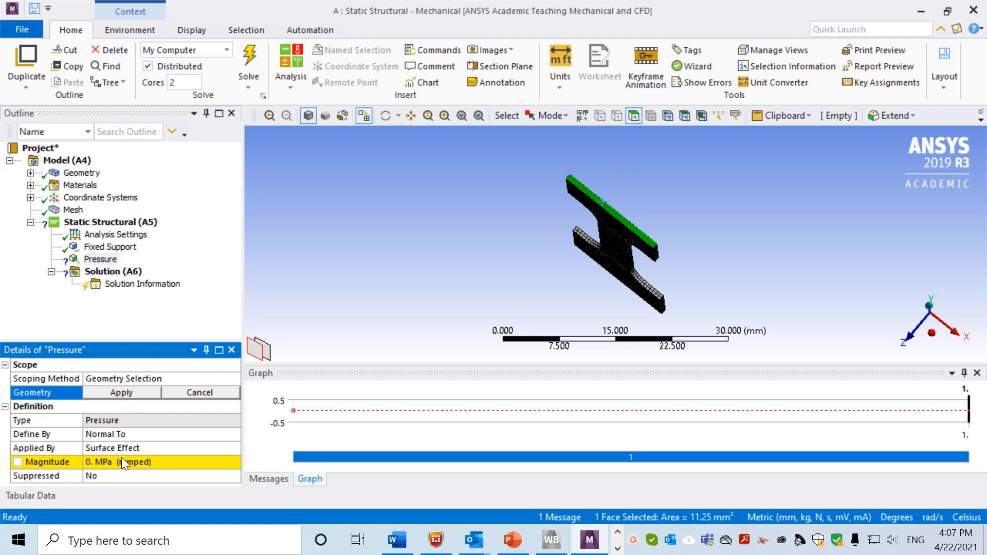
{"action": "left_click", "coordinate": [122, 462]}
{"action": "type", "text": "50"}
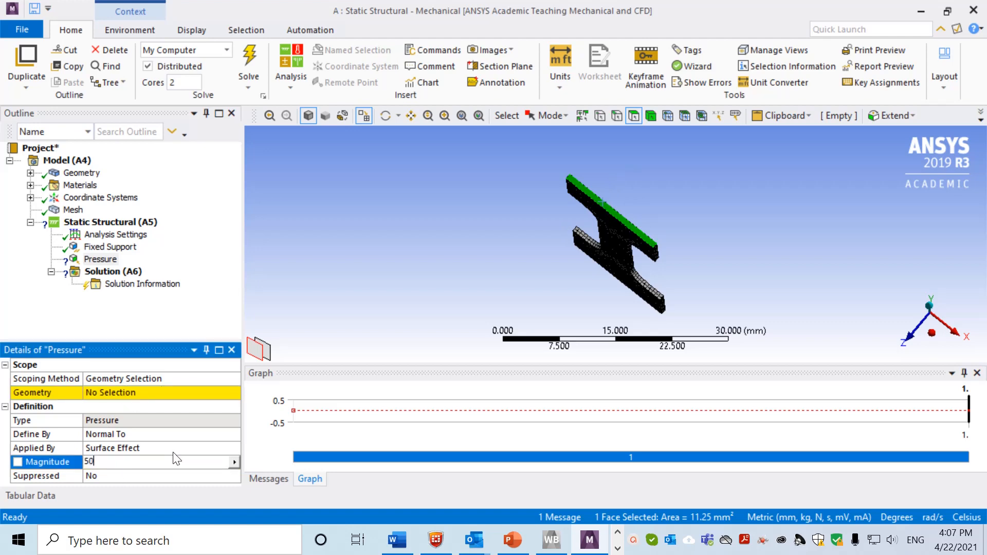
{"action": "key", "text": "Return"}
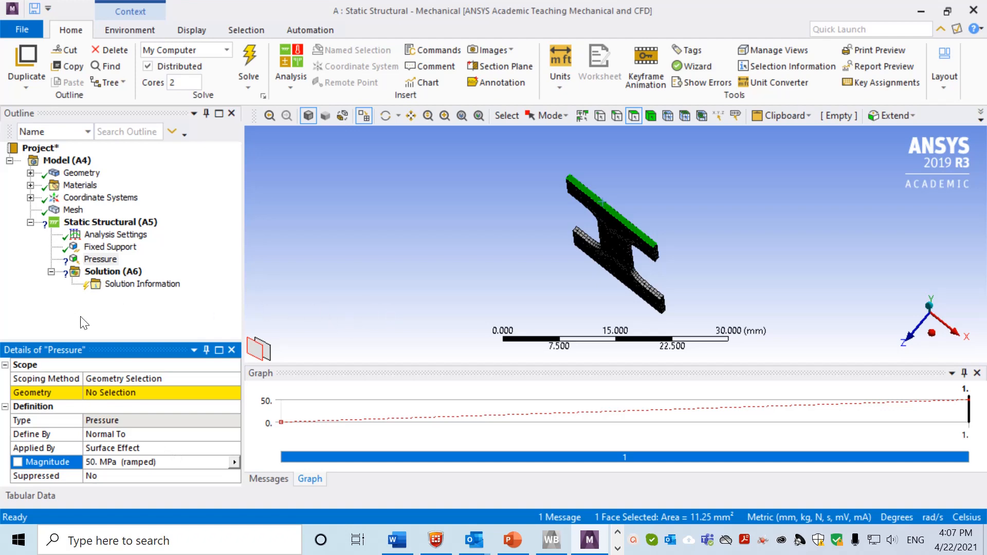
{"action": "left_click", "coordinate": [135, 395]}
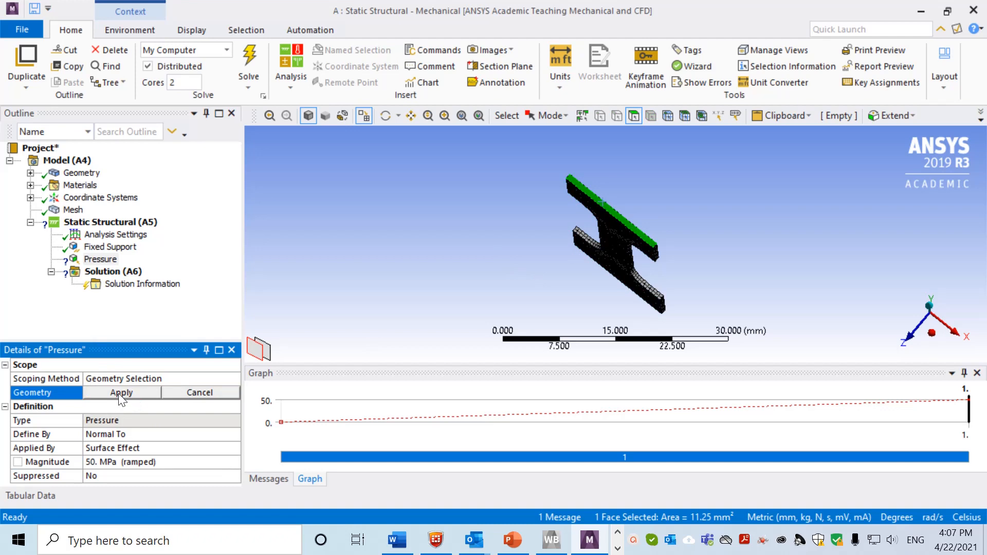
{"action": "left_click", "coordinate": [118, 393]}
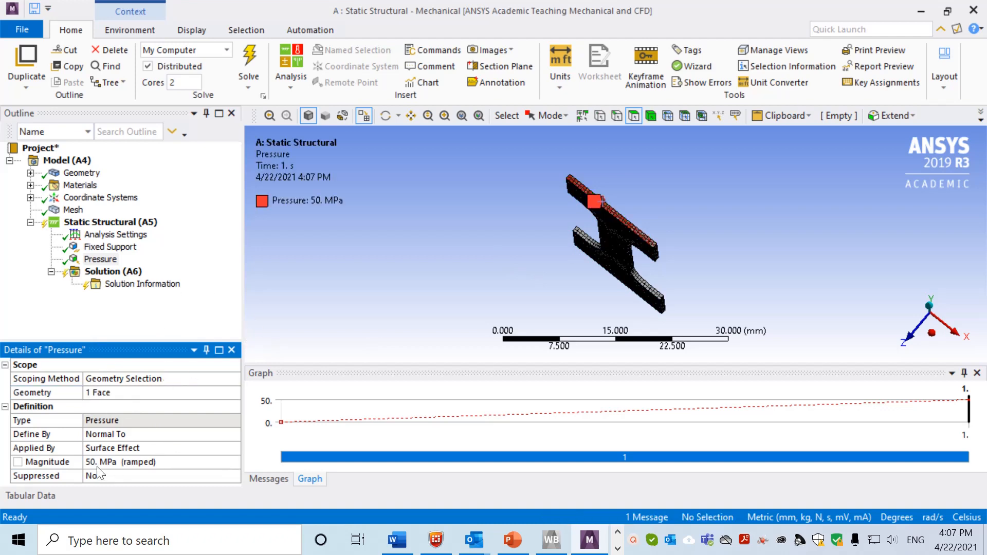
Add a Total Deformation result and an Equivalent (von-Mises) Stress result to the solution.
{"action": "left_click", "coordinate": [119, 328]}
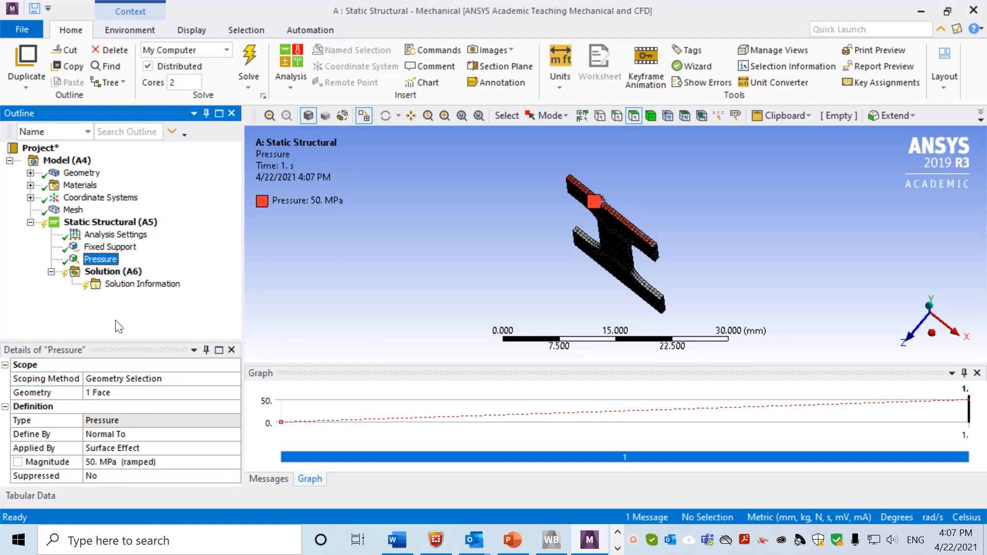
{"action": "left_click", "coordinate": [108, 280]}
{"action": "right_click", "coordinate": [108, 278]}
{"action": "mouse_move", "coordinate": [256, 285]}
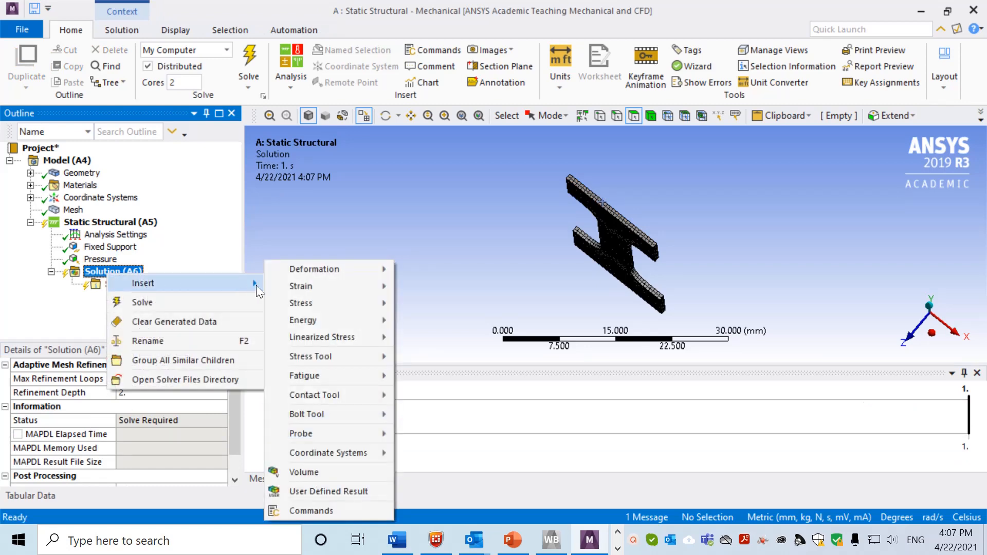
{"action": "mouse_move", "coordinate": [351, 270]}
{"action": "left_click", "coordinate": [426, 269]}
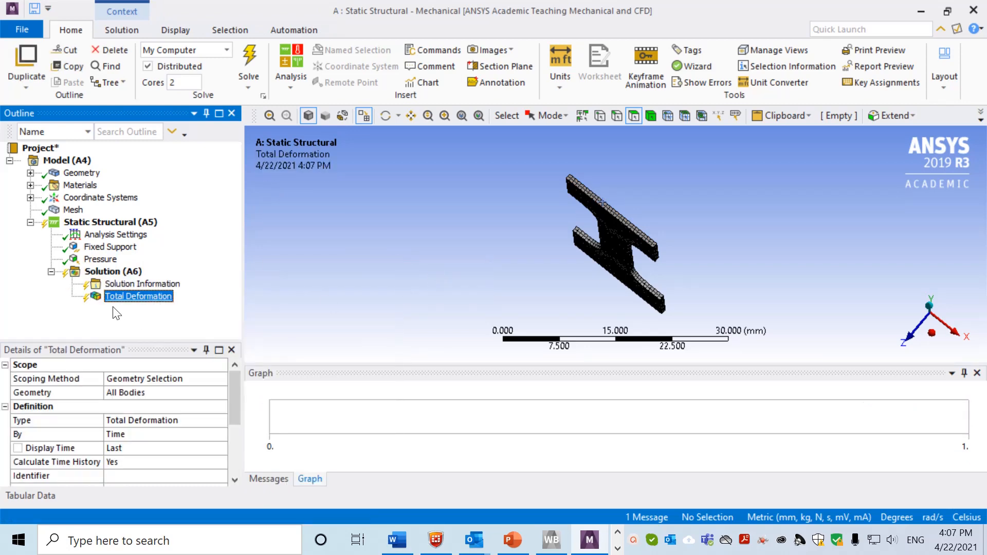
{"action": "right_click", "coordinate": [123, 280]}
{"action": "mouse_move", "coordinate": [247, 284]}
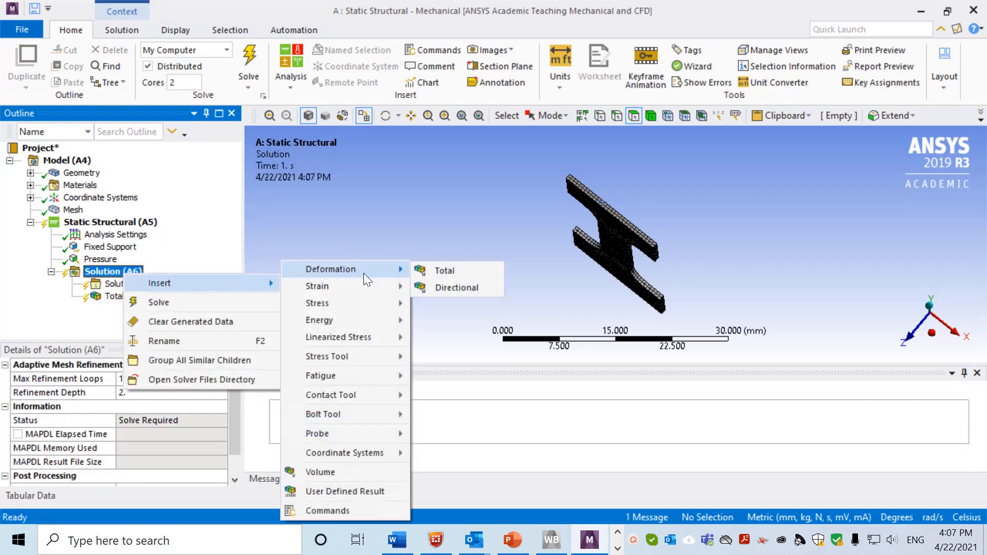
{"action": "mouse_move", "coordinate": [362, 305]}
{"action": "left_click", "coordinate": [465, 305]}
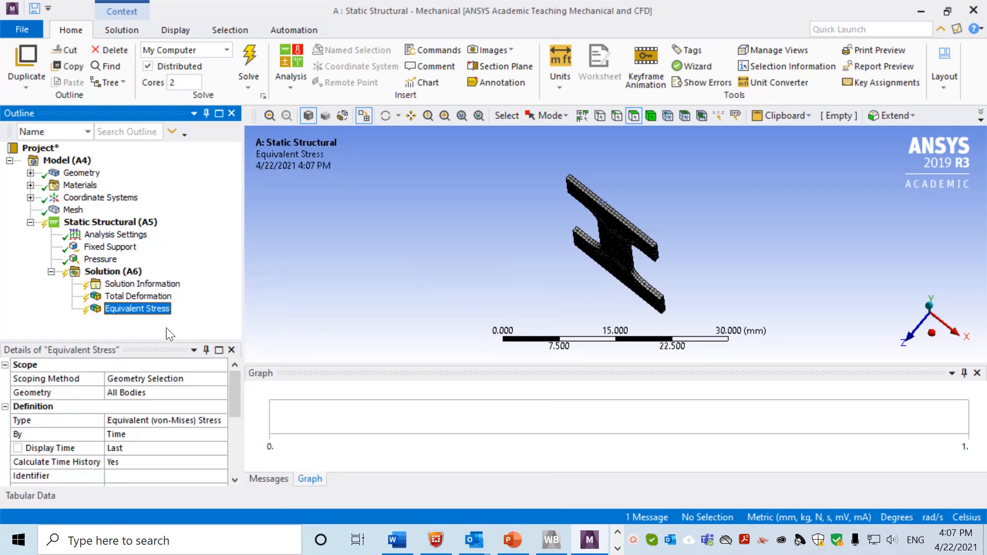
Solve the static structural analysis and examine the Equivalent Stress contours on the specimen from the front.
{"action": "right_click", "coordinate": [118, 273]}
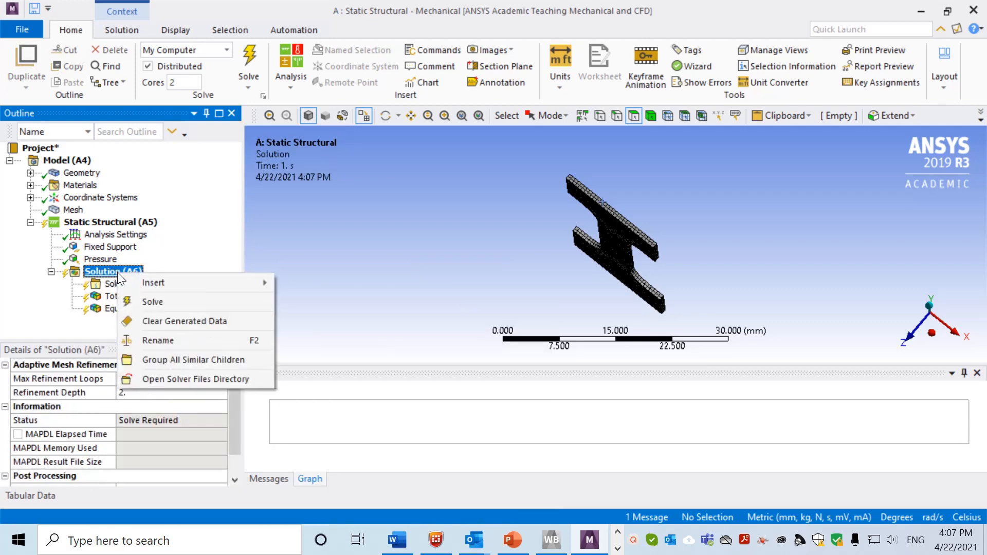
{"action": "mouse_move", "coordinate": [131, 288]}
{"action": "left_click", "coordinate": [157, 302]}
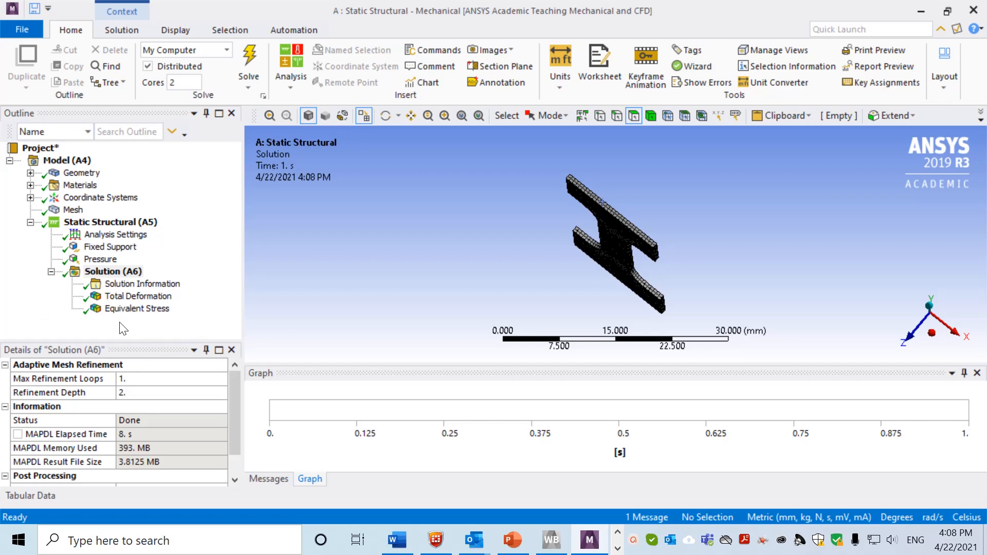
{"action": "left_click", "coordinate": [129, 310]}
{"action": "left_click_drag", "start_coordinate": [396, 273], "coordinate": [512, 216]}
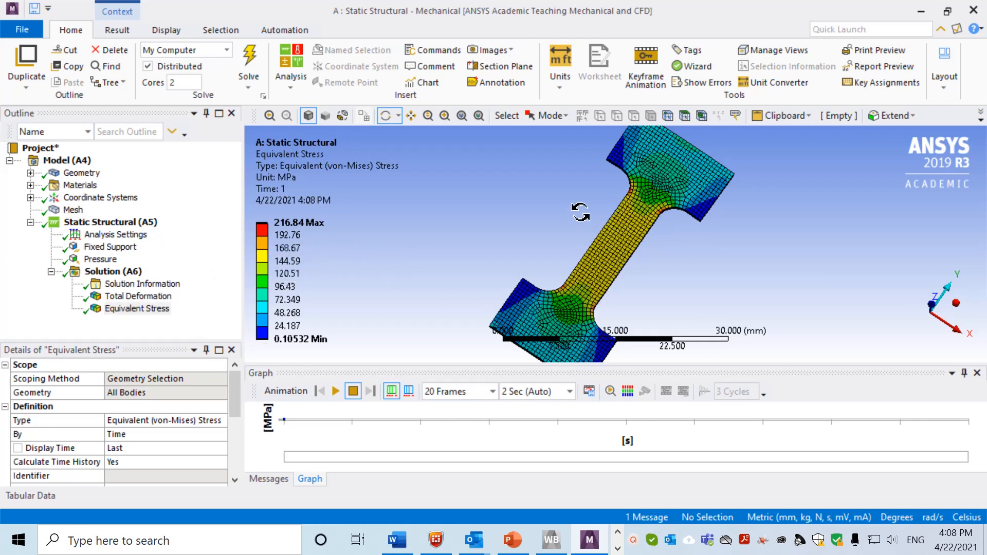
{"action": "mouse_move", "coordinate": [306, 250]}
Check the material properties of Structural Steel, including its tensile yield strength, and return to the Equivalent Stress result.
{"action": "left_click", "coordinate": [31, 185]}
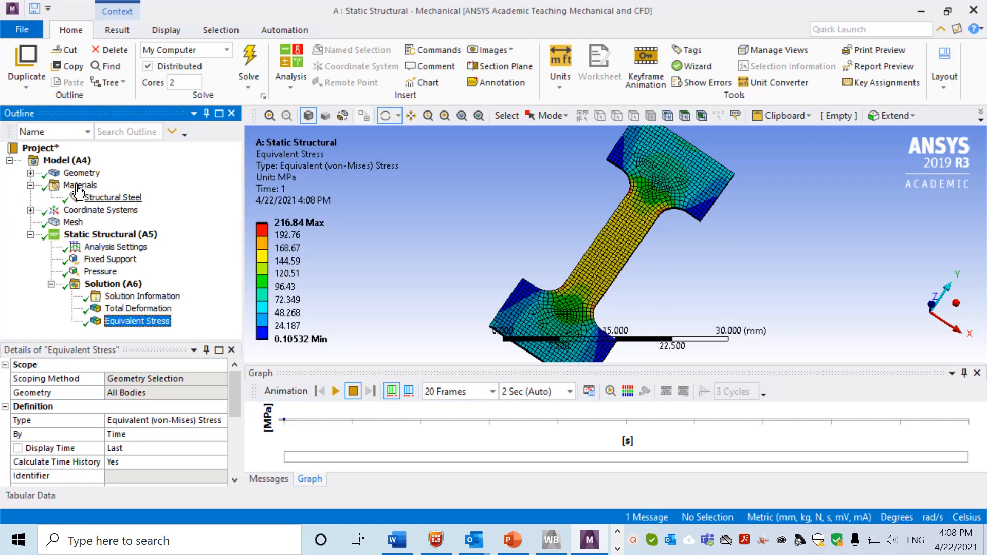
{"action": "left_click", "coordinate": [114, 198]}
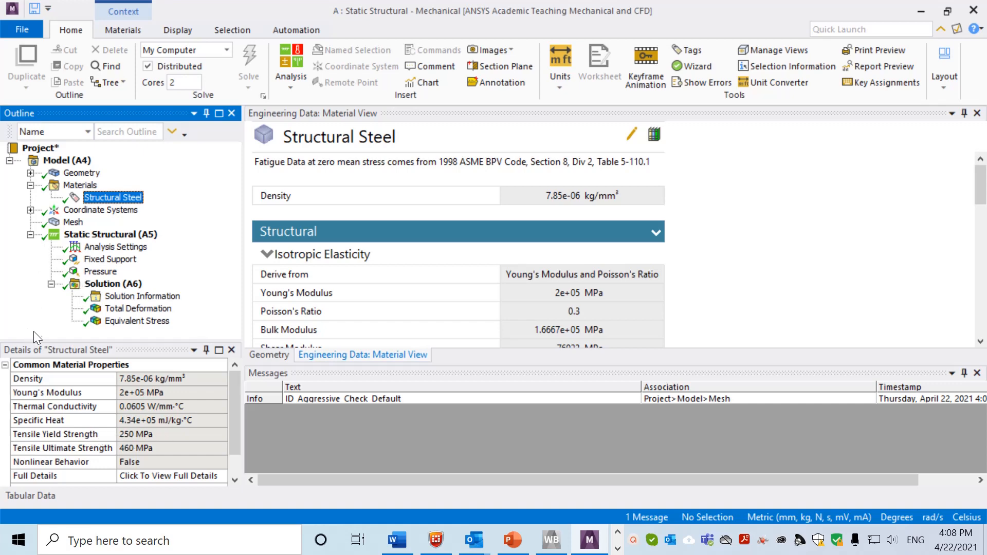
{"action": "left_click", "coordinate": [114, 284]}
{"action": "left_click", "coordinate": [131, 322]}
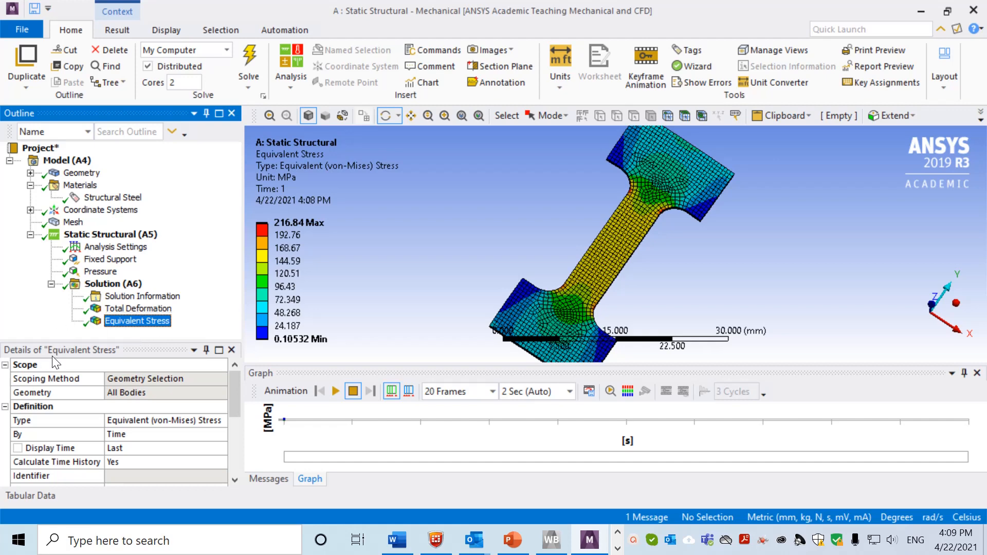
Add a Stress Tool based on Max Equivalent Stress to the solution and select its Safety Factor result.
{"action": "right_click", "coordinate": [102, 286]}
{"action": "mouse_move", "coordinate": [165, 293]}
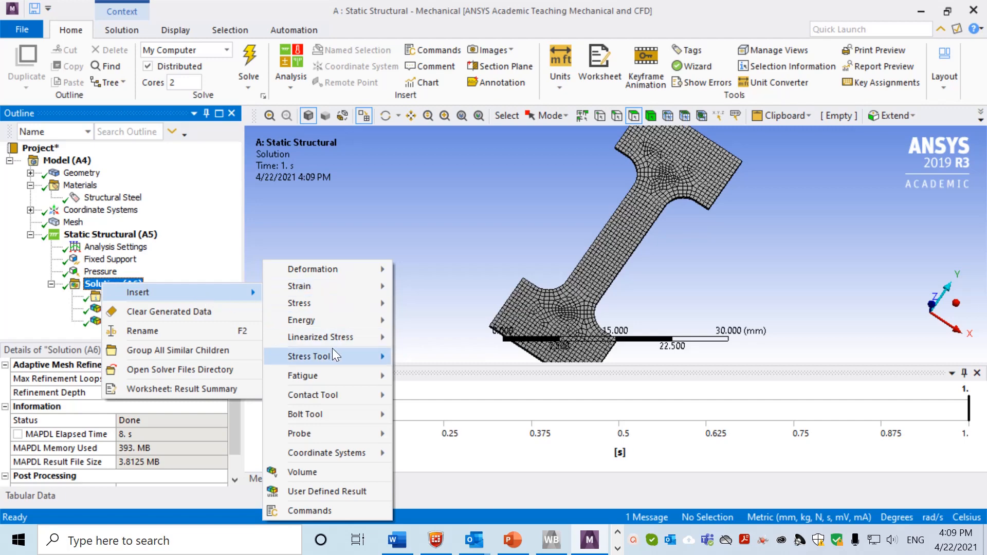
{"action": "mouse_move", "coordinate": [333, 355]}
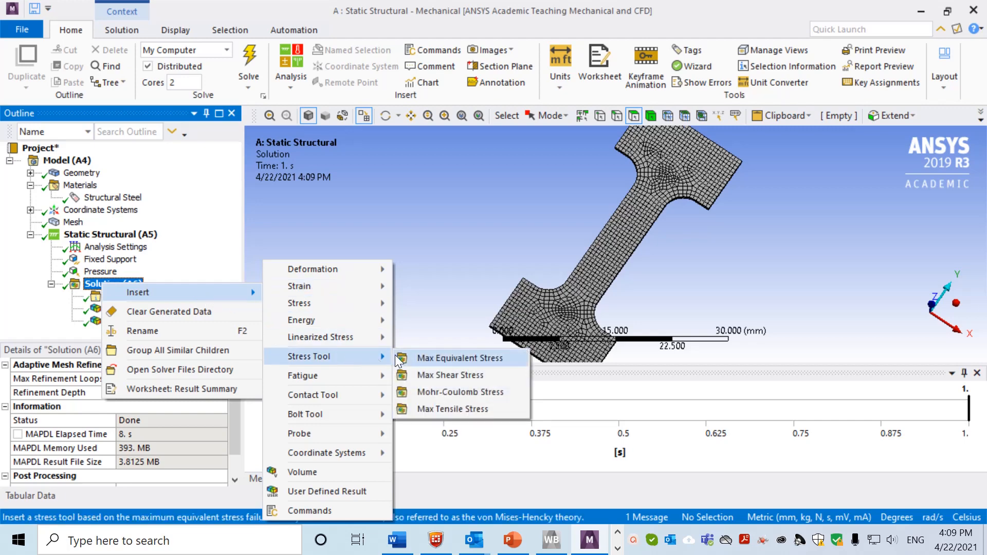
{"action": "left_click", "coordinate": [428, 357]}
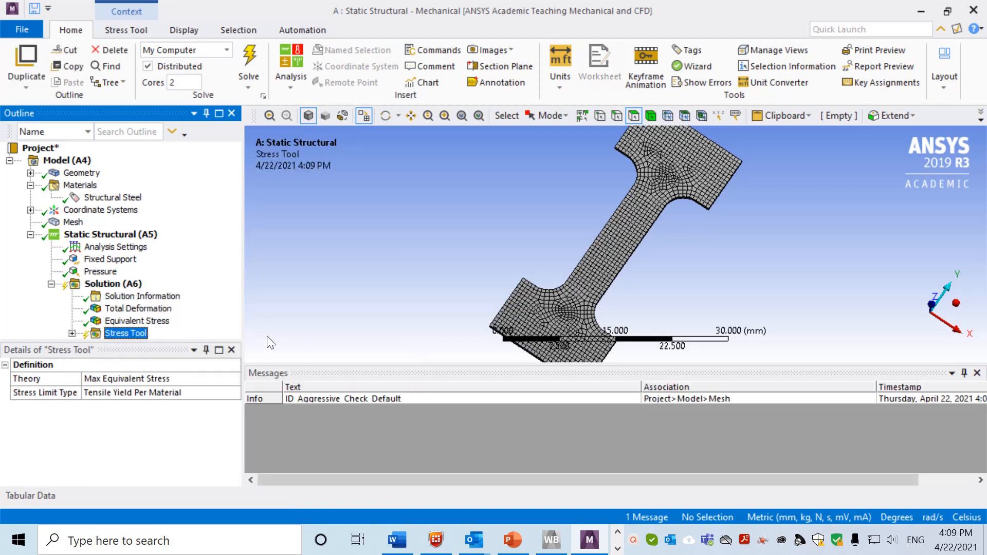
{"action": "left_click", "coordinate": [72, 333]}
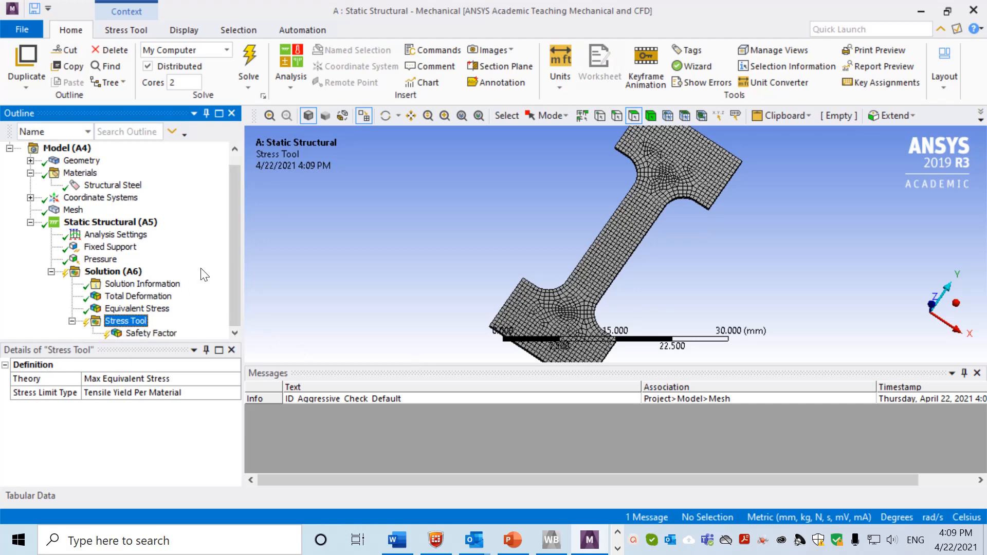
{"action": "left_click", "coordinate": [164, 334]}
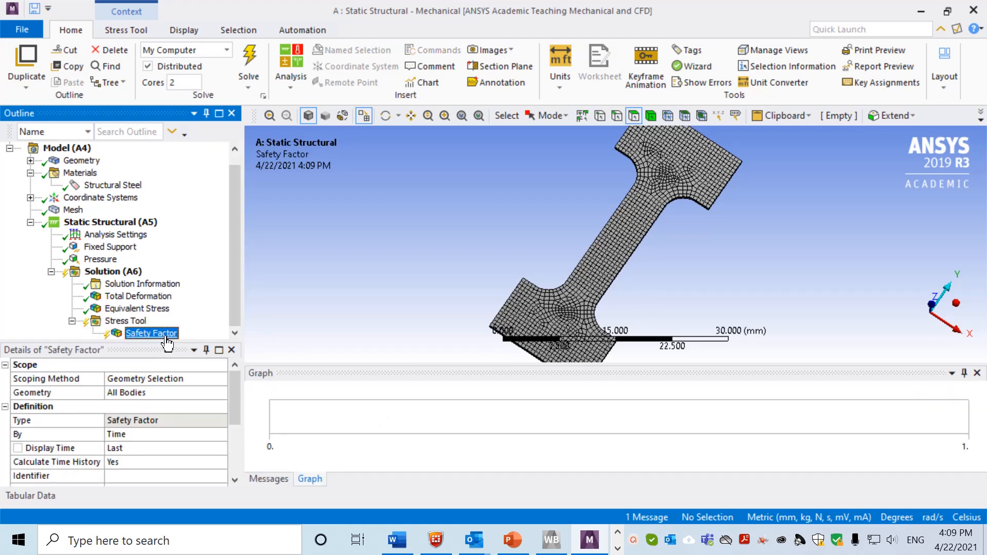
Evaluate the Stress Tool results and inspect the Safety Factor contours on the whole specimen.
{"action": "right_click", "coordinate": [134, 323]}
{"action": "left_click", "coordinate": [165, 354]}
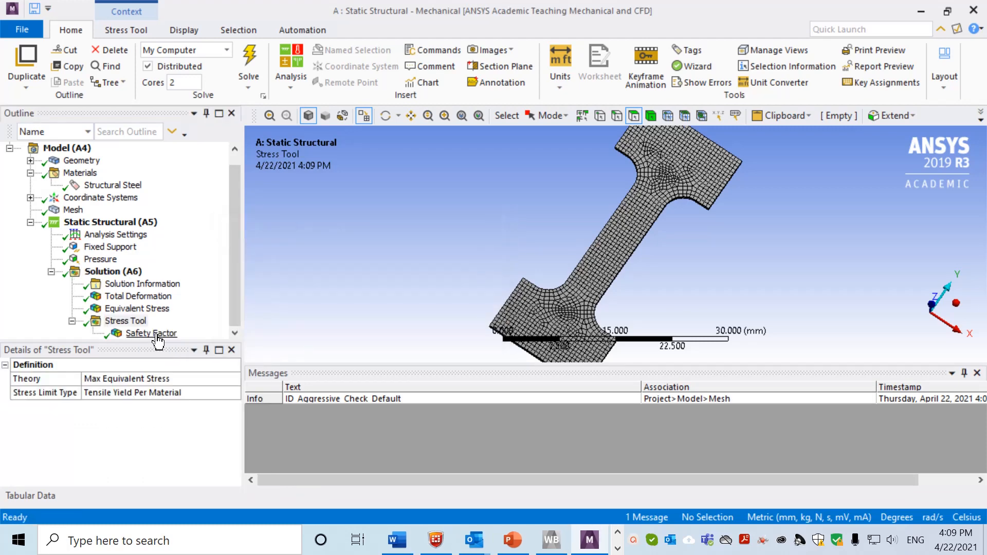
{"action": "left_click", "coordinate": [151, 333]}
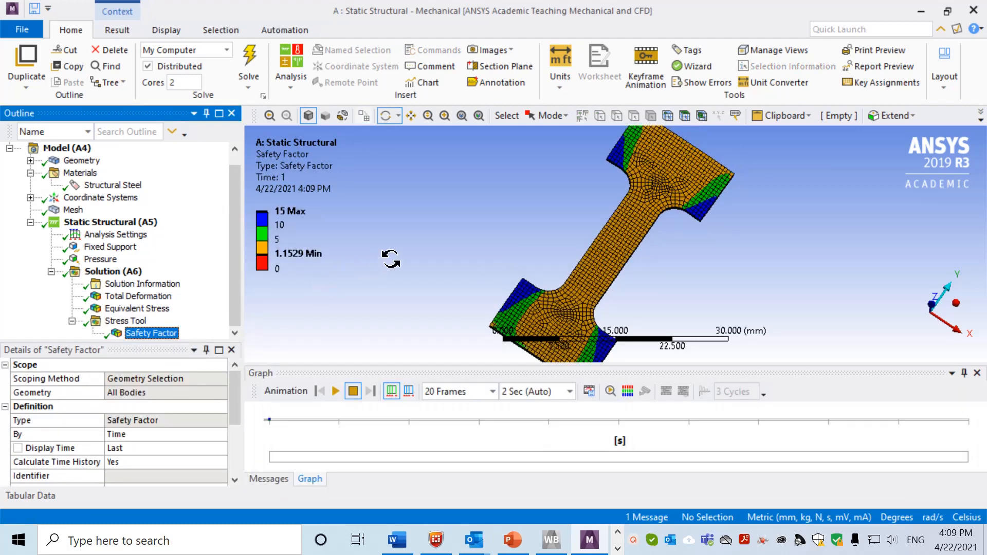
{"action": "scroll", "coordinate": [442, 279], "scroll_direction": "down", "scroll_amount": 1}
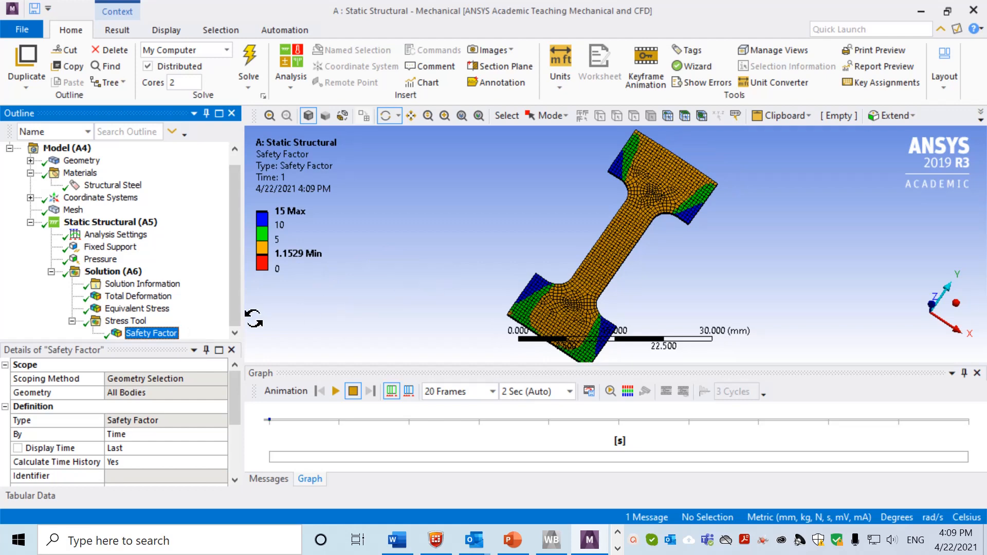
{"action": "scroll", "coordinate": [439, 286], "scroll_direction": "down", "scroll_amount": 1}
{"action": "scroll", "coordinate": [438, 286], "scroll_direction": "up", "scroll_amount": 2}
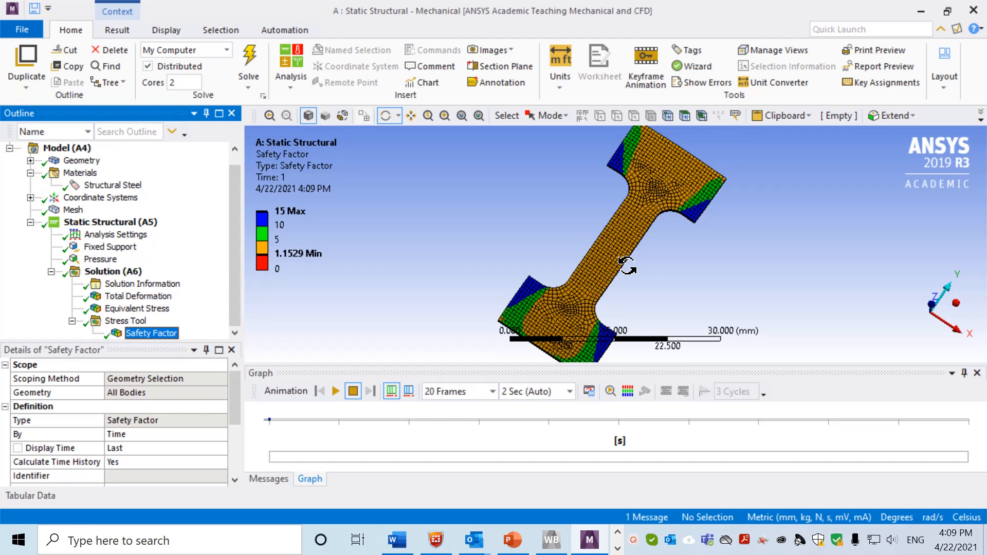
Add a Fatigue Tool to the solution.
{"action": "right_click", "coordinate": [134, 272]}
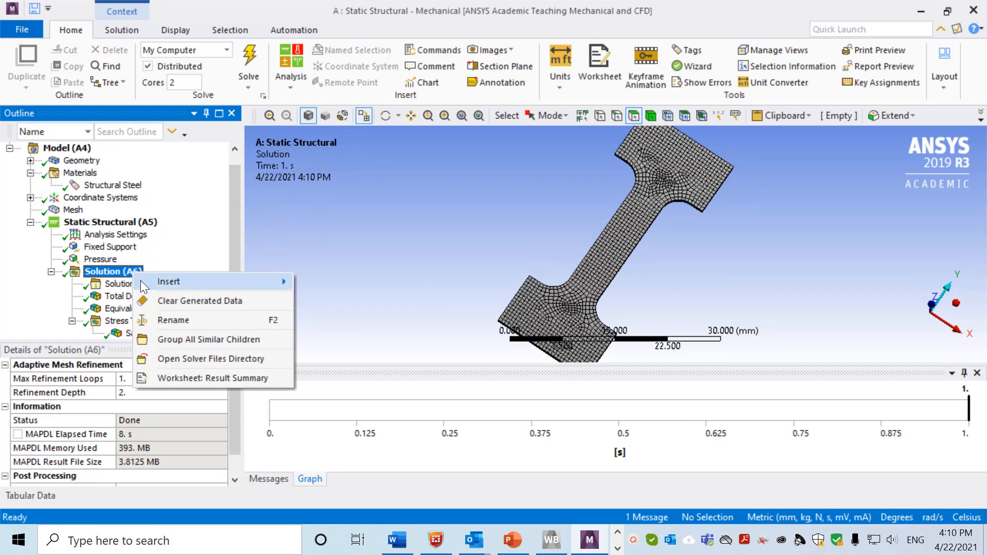
{"action": "mouse_move", "coordinate": [157, 284]}
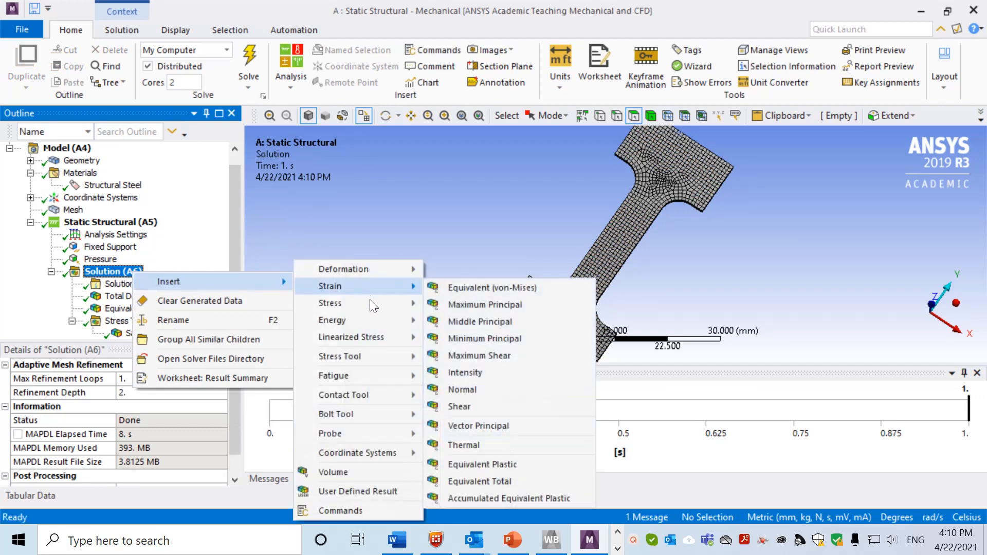
{"action": "mouse_move", "coordinate": [360, 375]}
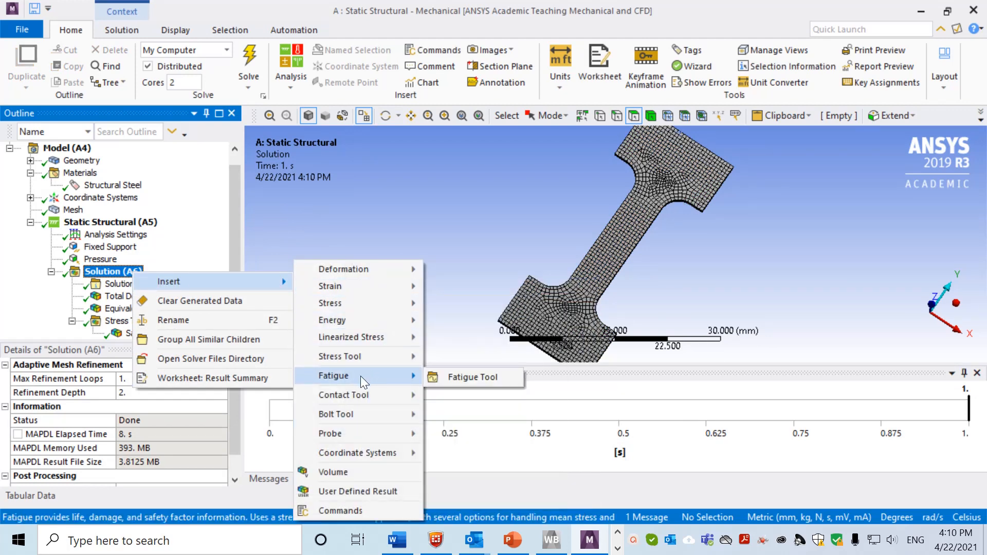
{"action": "left_click", "coordinate": [459, 376]}
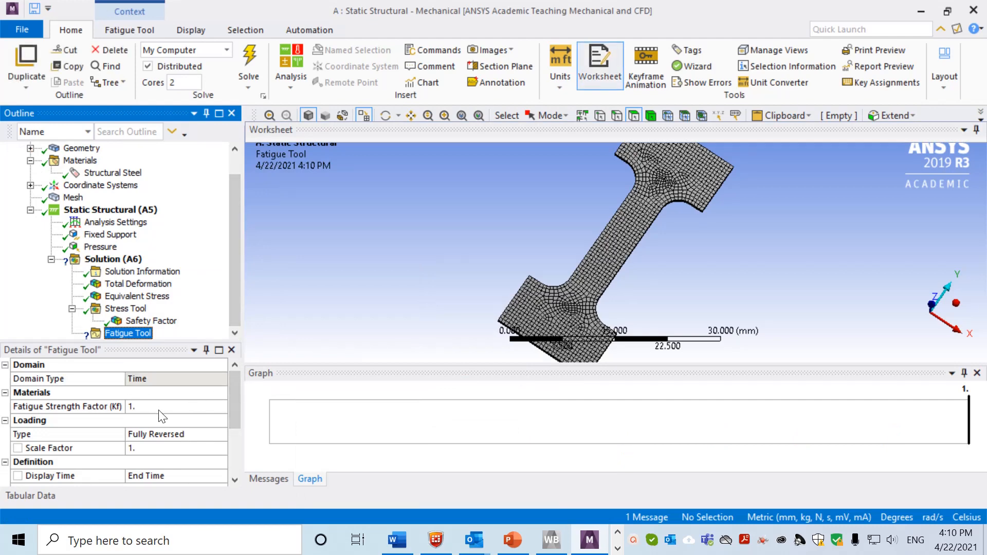
Review the Fatigue Tool's settings and its available loading types, keeping Fully Reversed.
{"action": "scroll", "coordinate": [218, 415], "scroll_direction": "down", "scroll_amount": 1}
{"action": "scroll", "coordinate": [218, 421], "scroll_direction": "down", "scroll_amount": 1}
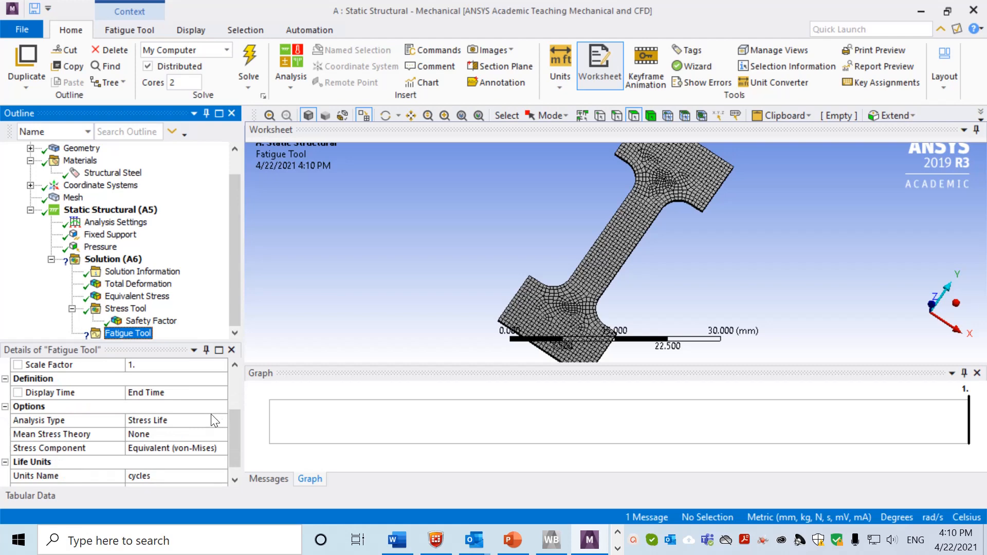
{"action": "scroll", "coordinate": [211, 413], "scroll_direction": "up", "scroll_amount": 2}
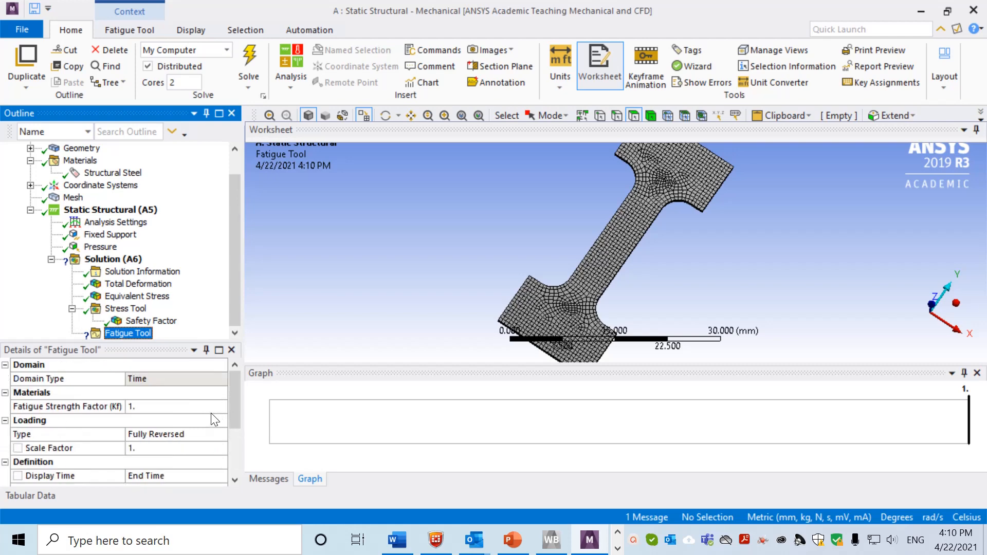
{"action": "left_click", "coordinate": [185, 437]}
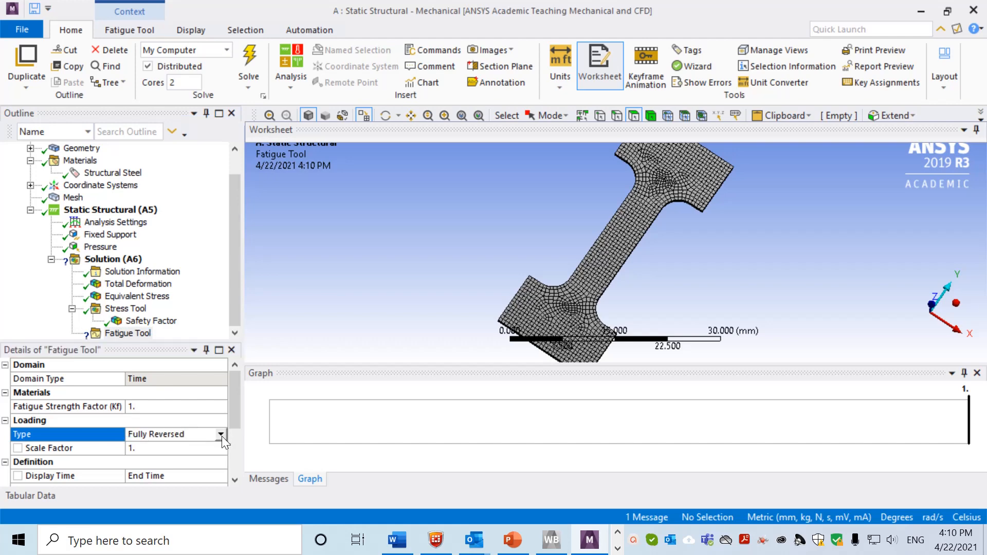
{"action": "left_click", "coordinate": [221, 436]}
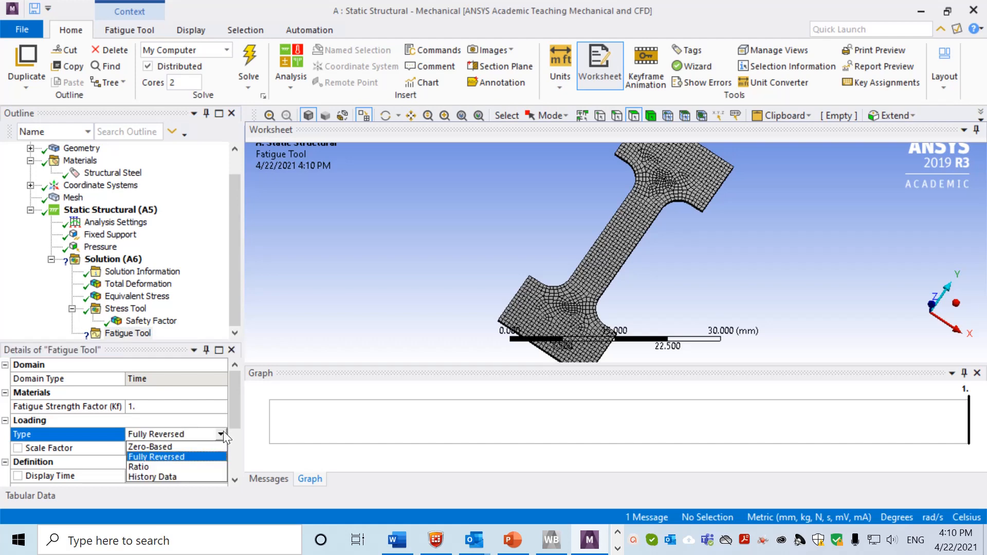
{"action": "left_click", "coordinate": [234, 393]}
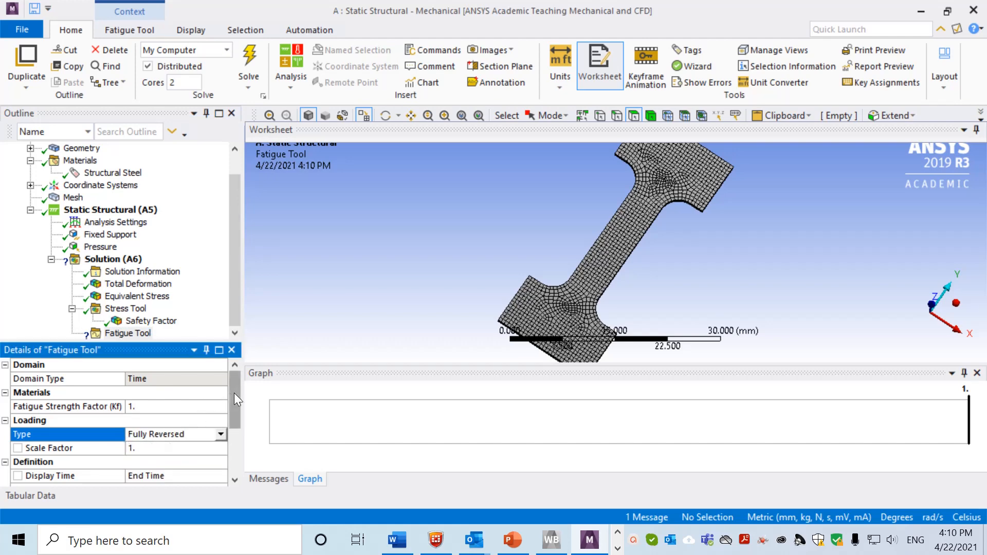
Set the Fatigue Tool's mean stress theory to Goodman.
{"action": "left_click_drag", "start_coordinate": [234, 393], "coordinate": [233, 428]}
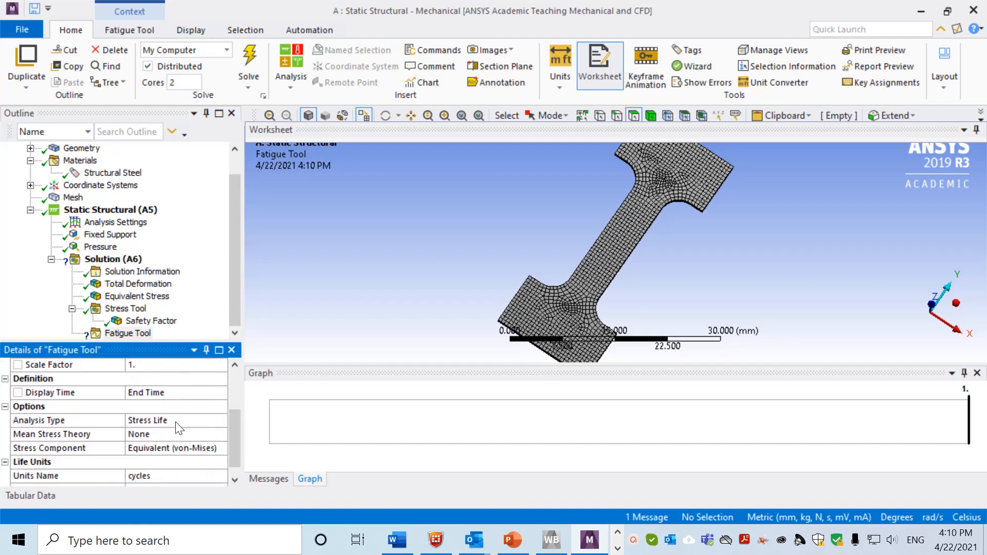
{"action": "left_click", "coordinate": [163, 436]}
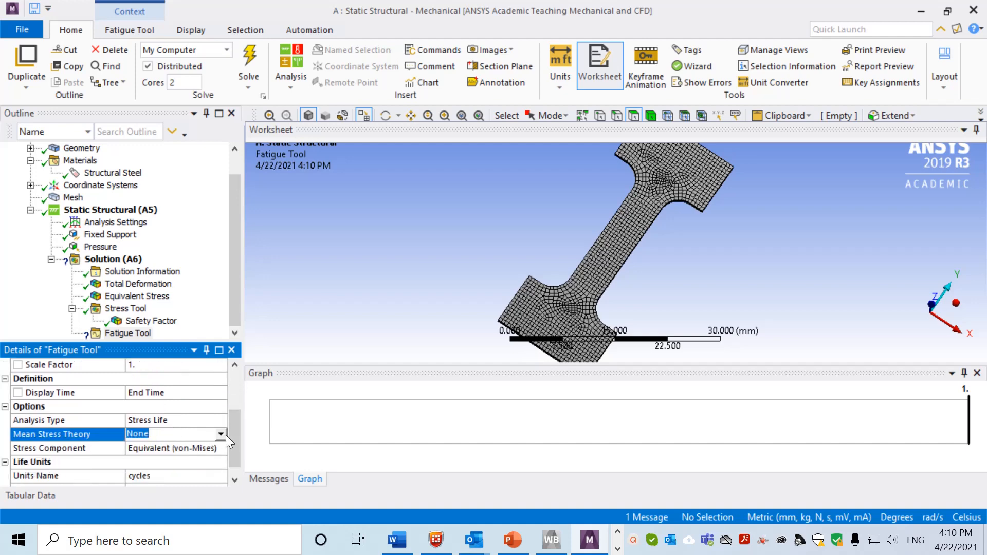
{"action": "left_click", "coordinate": [220, 434]}
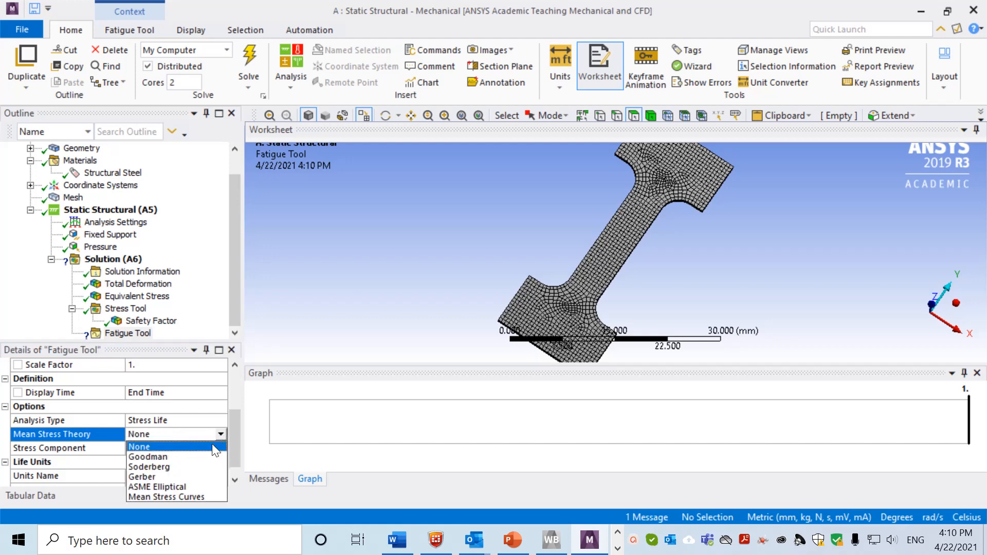
{"action": "left_click", "coordinate": [162, 459]}
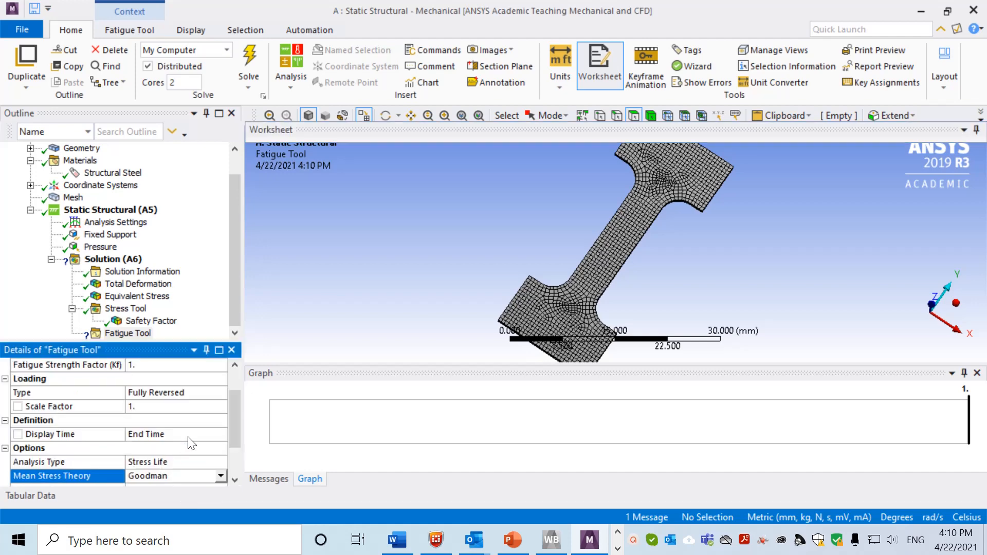
{"action": "scroll", "coordinate": [189, 466], "scroll_direction": "down", "scroll_amount": 1}
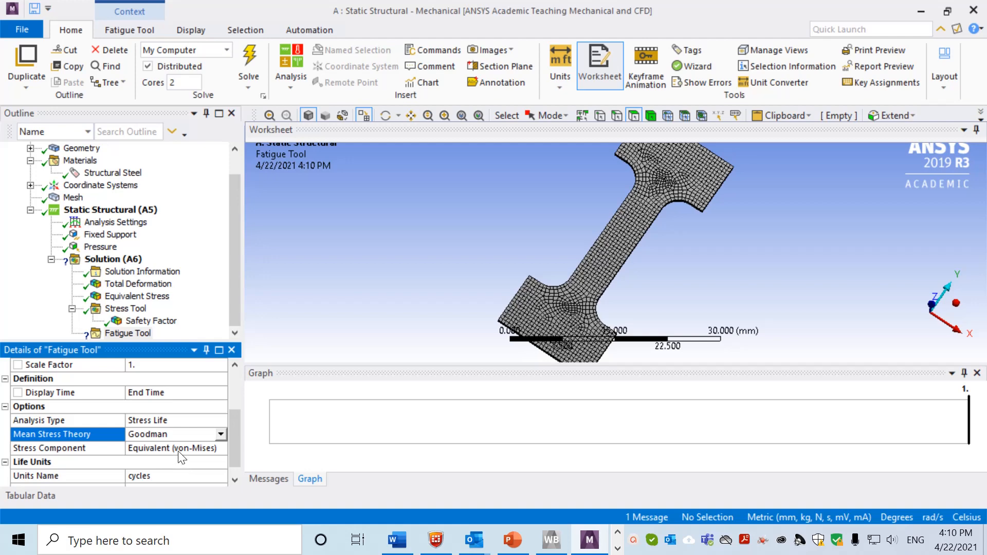
{"action": "left_click", "coordinate": [238, 325]}
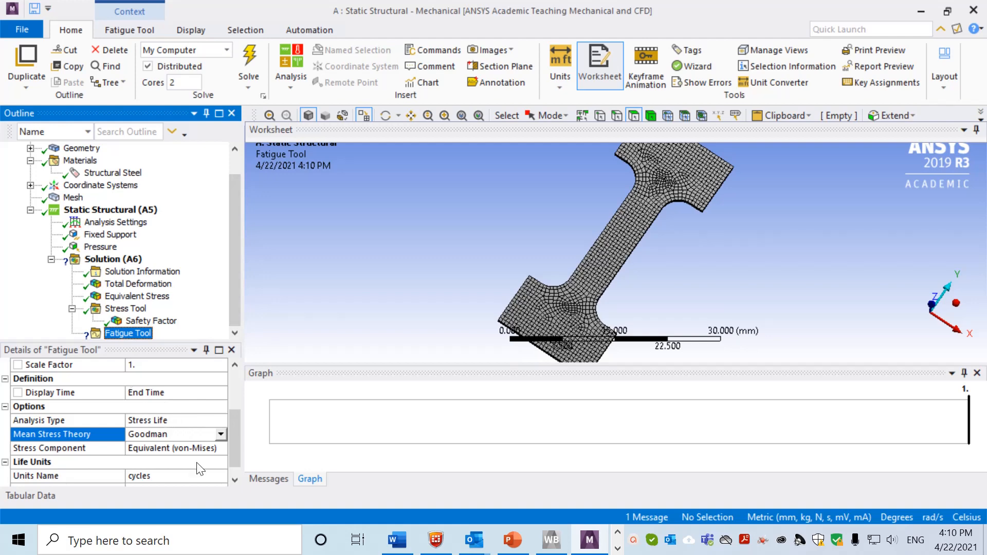
Add a Life result to the Fatigue Tool and review its details.
{"action": "right_click", "coordinate": [122, 334]}
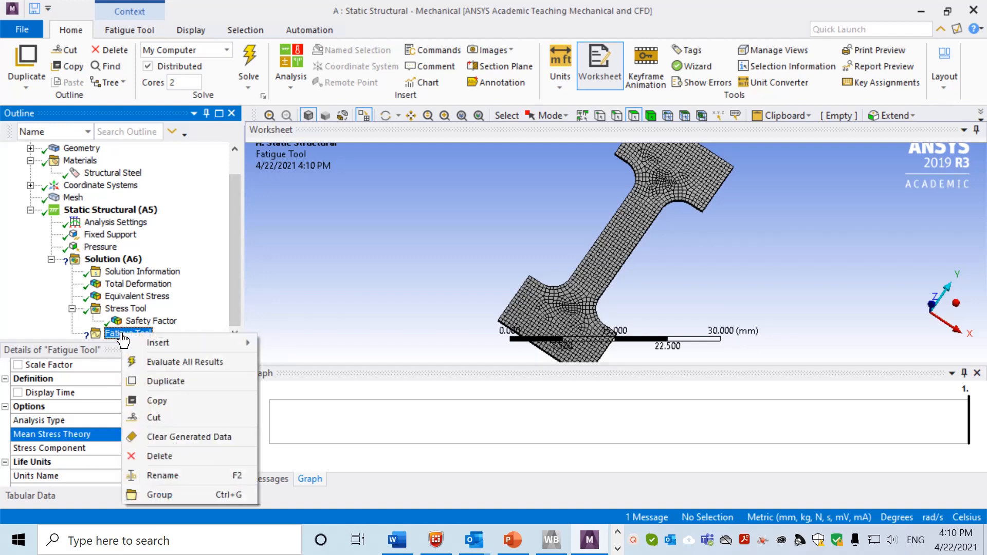
{"action": "mouse_move", "coordinate": [177, 341]}
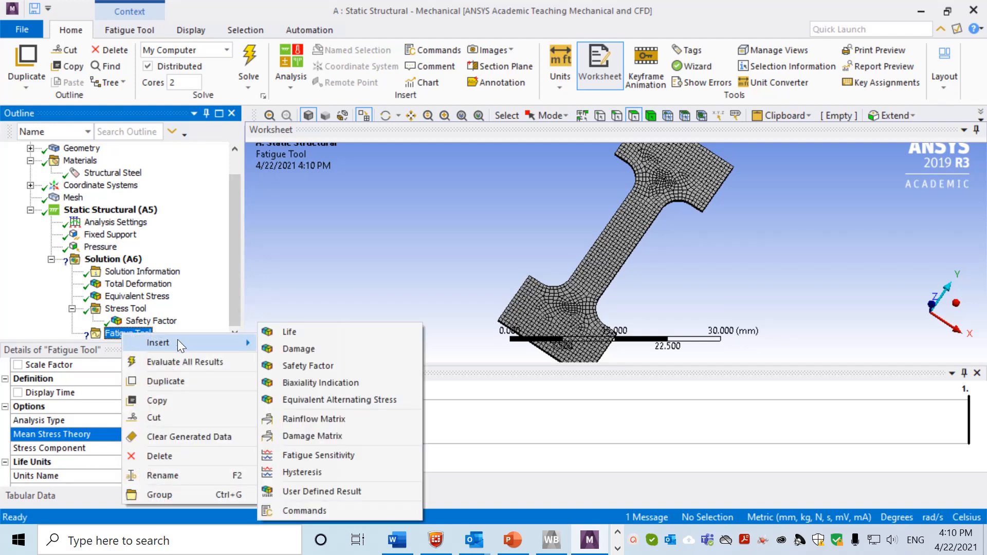
{"action": "left_click", "coordinate": [292, 332]}
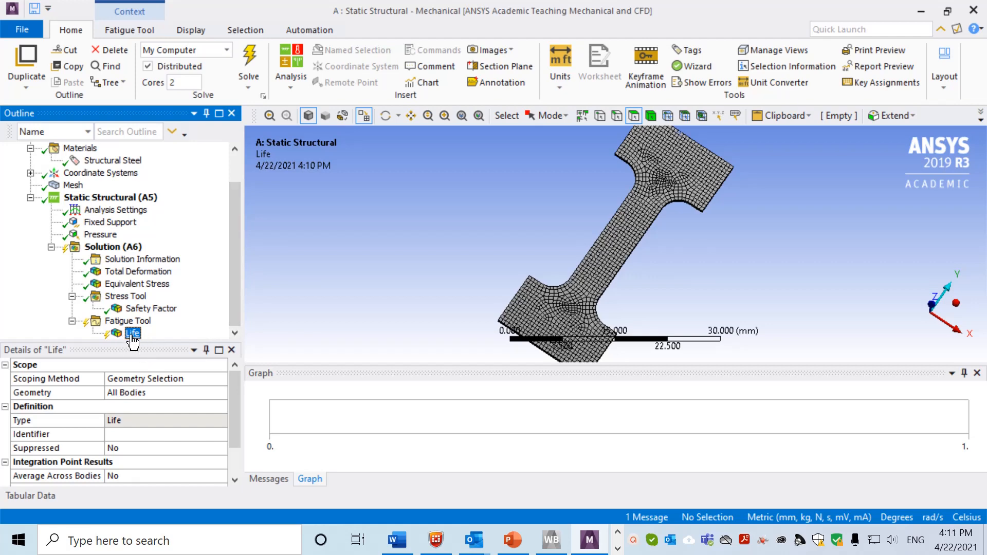
{"action": "left_click", "coordinate": [239, 396]}
{"action": "mouse_move", "coordinate": [239, 396]}
{"action": "left_mouse_down"}
{"action": "mouse_move", "coordinate": [239, 425]}
{"action": "mouse_move", "coordinate": [242, 394]}
{"action": "left_mouse_up"}
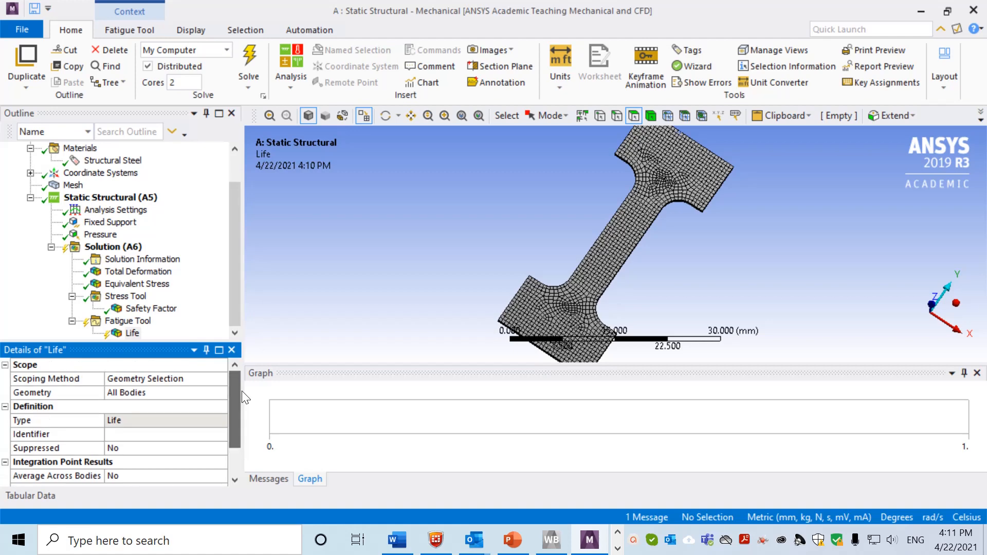
{"action": "scroll", "coordinate": [221, 410], "scroll_direction": "down", "scroll_amount": 1}
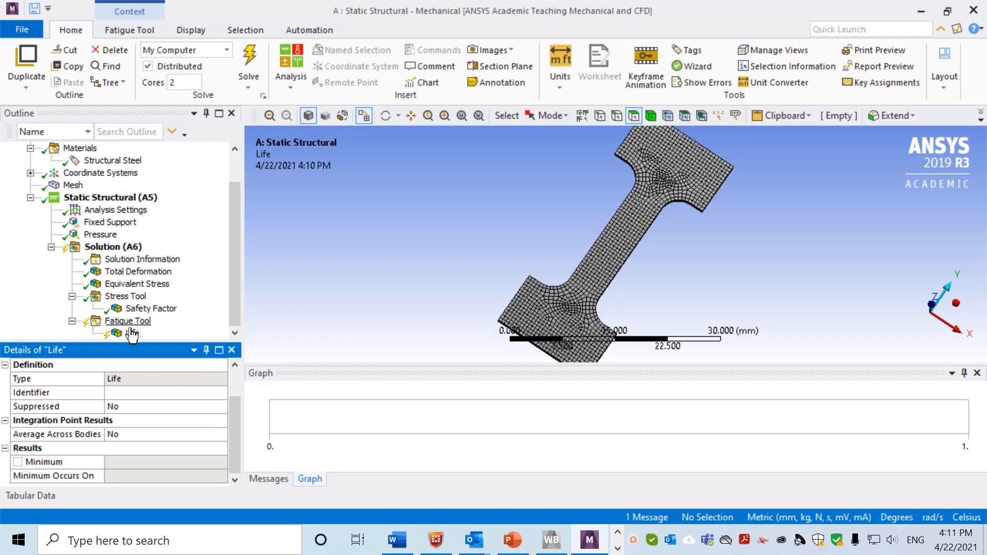
Add a Safety Factor result to the Fatigue Tool.
{"action": "left_click_drag", "start_coordinate": [128, 322], "coordinate": [129, 324]}
{"action": "right_click_drag", "start_coordinate": [130, 326], "coordinate": [132, 324]}
{"action": "mouse_move", "coordinate": [183, 331]}
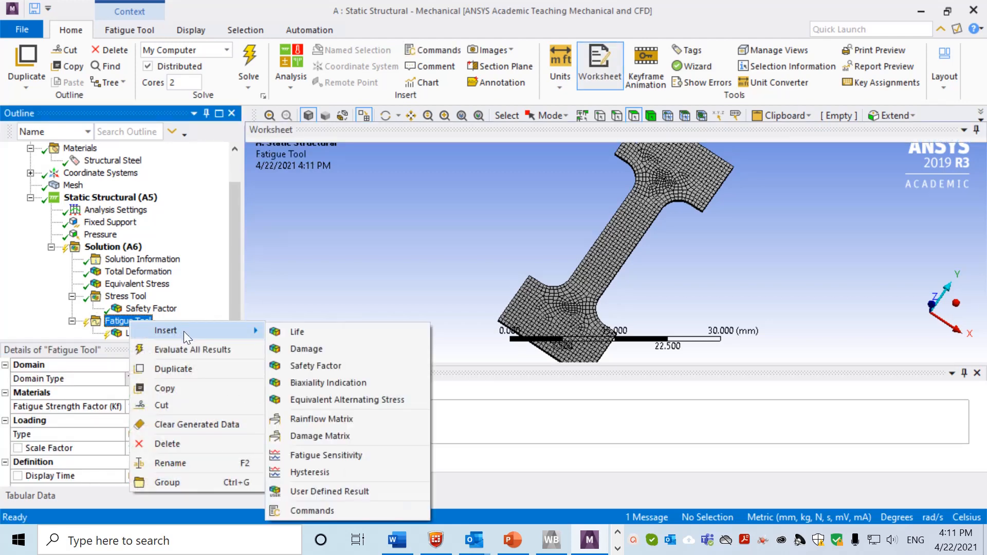
{"action": "left_click", "coordinate": [330, 367]}
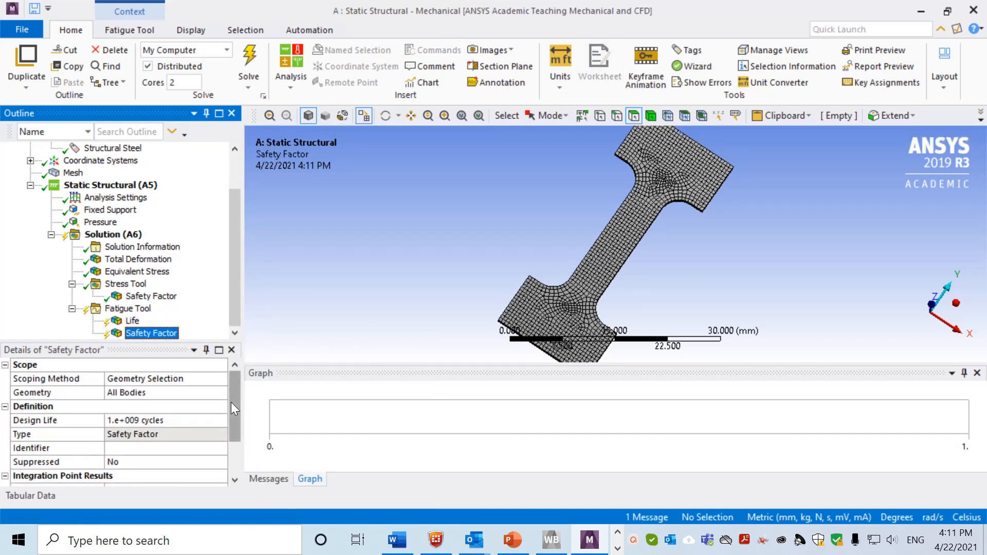
Set the design life of the Fatigue Tool's Safety Factor to 1000000 cycles.
{"action": "left_click", "coordinate": [178, 421]}
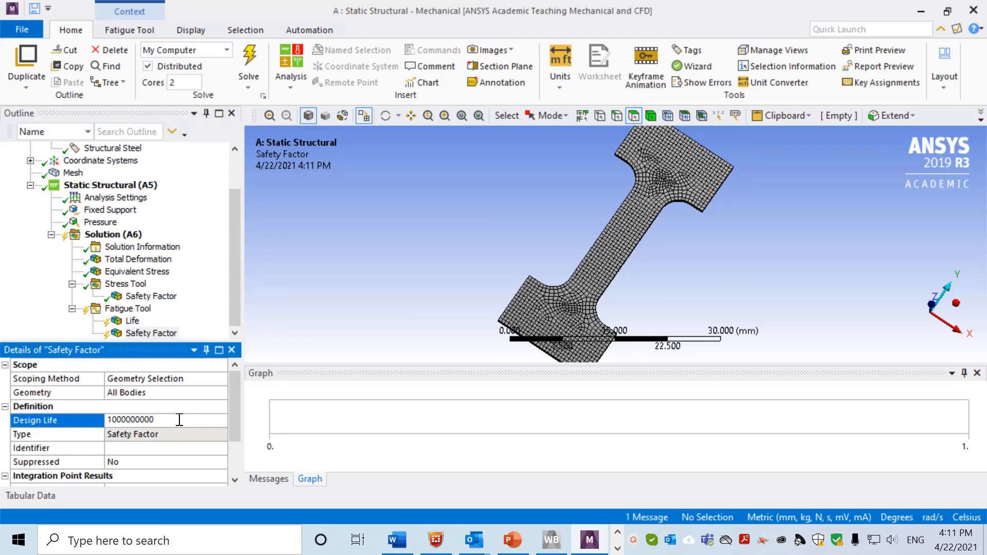
{"action": "key", "text": "BackSpace"}
{"action": "key", "text": "BackSpace"}
{"action": "key", "text": "BackSpace"}
{"action": "left_click", "coordinate": [252, 417]}
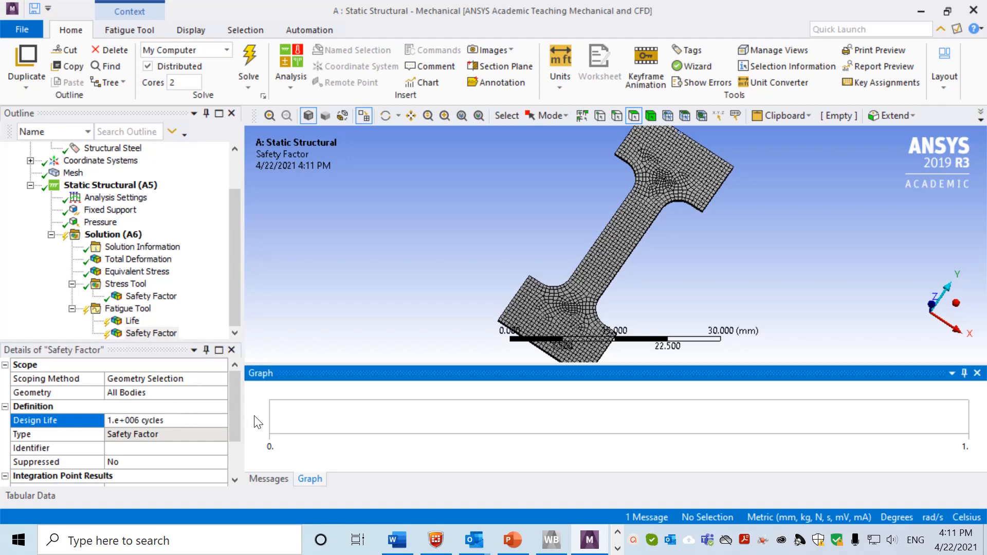
Evaluate all results of the Fatigue Tool.
{"action": "left_click", "coordinate": [132, 321]}
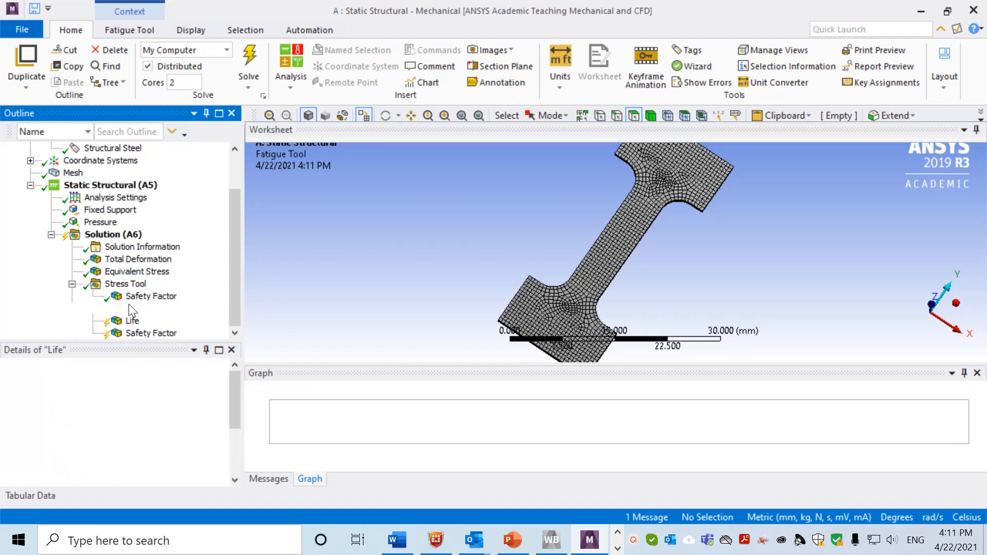
{"action": "left_click", "coordinate": [140, 333]}
{"action": "left_click", "coordinate": [134, 308]}
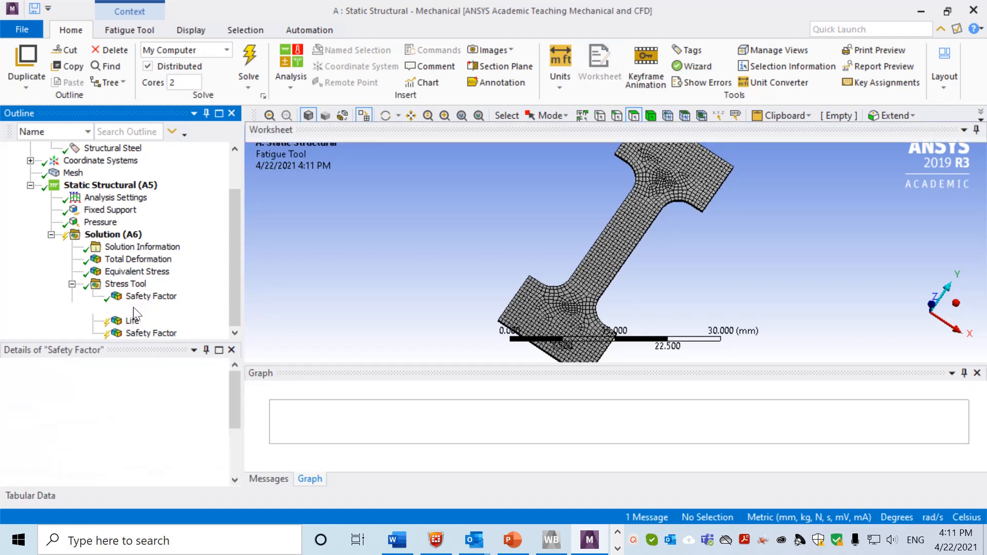
{"action": "right_click", "coordinate": [134, 308]}
{"action": "left_click", "coordinate": [170, 337]}
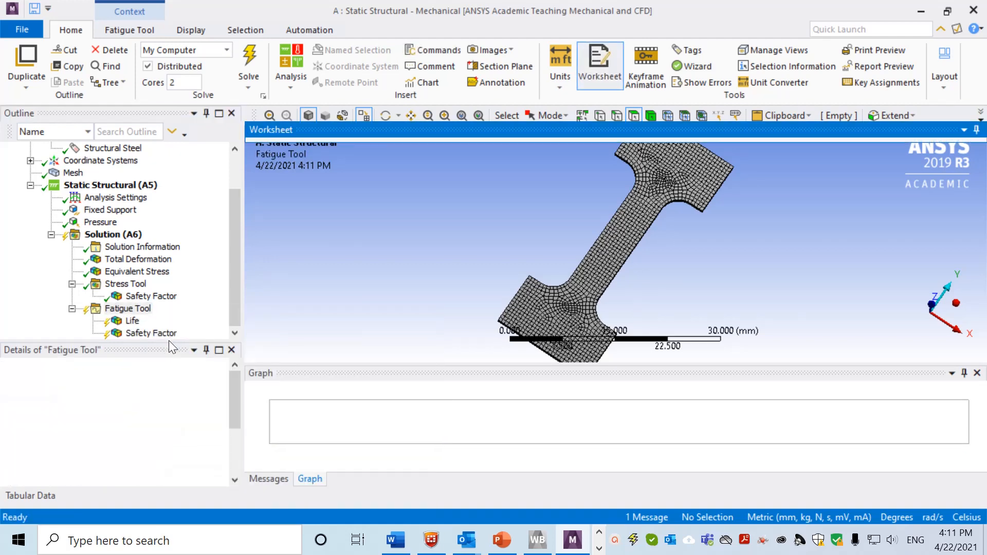
Compare the Fatigue Tool's Life and Safety Factor contours on the specimen, particularly along the neck and fillets.
{"action": "left_click", "coordinate": [132, 322]}
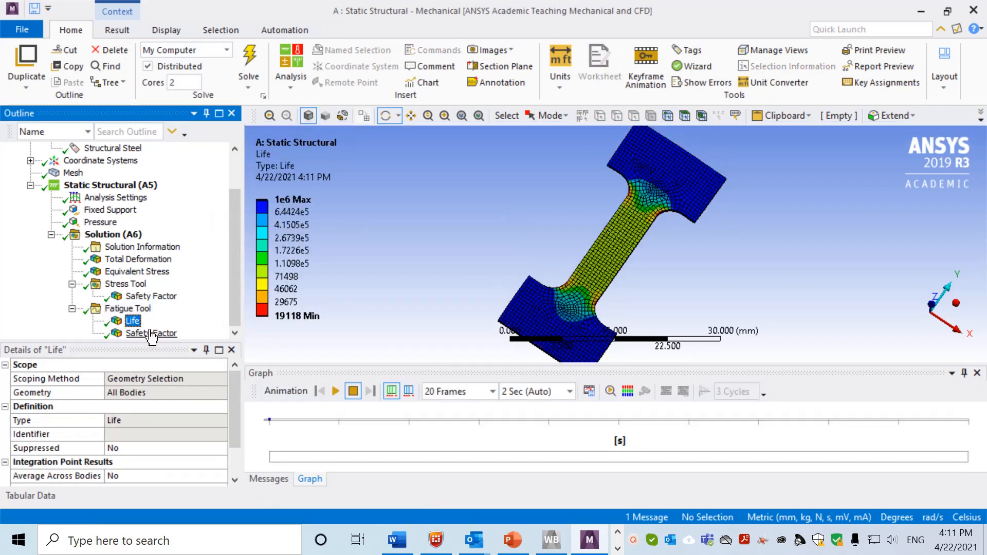
{"action": "left_click", "coordinate": [149, 333]}
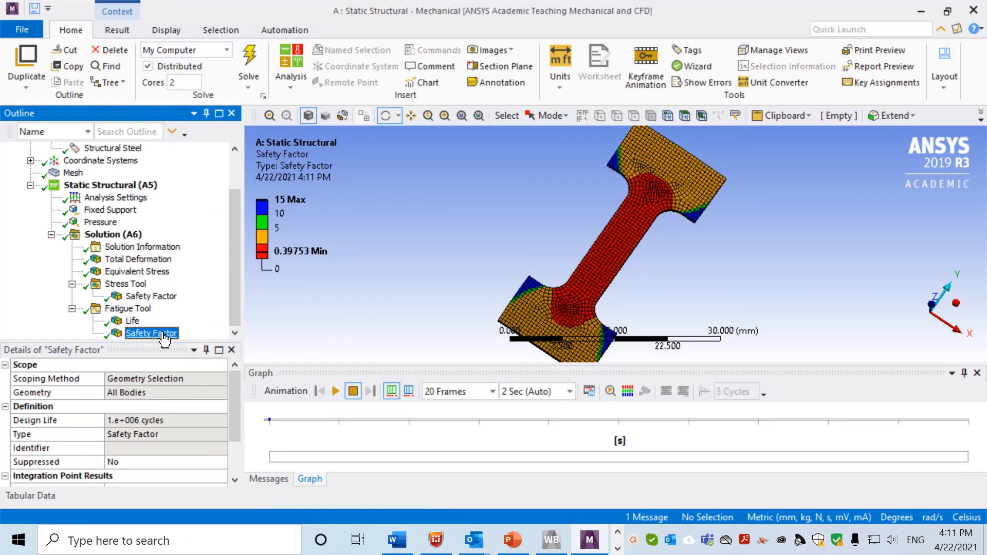
{"action": "left_click", "coordinate": [128, 309]}
{"action": "left_click", "coordinate": [133, 321]}
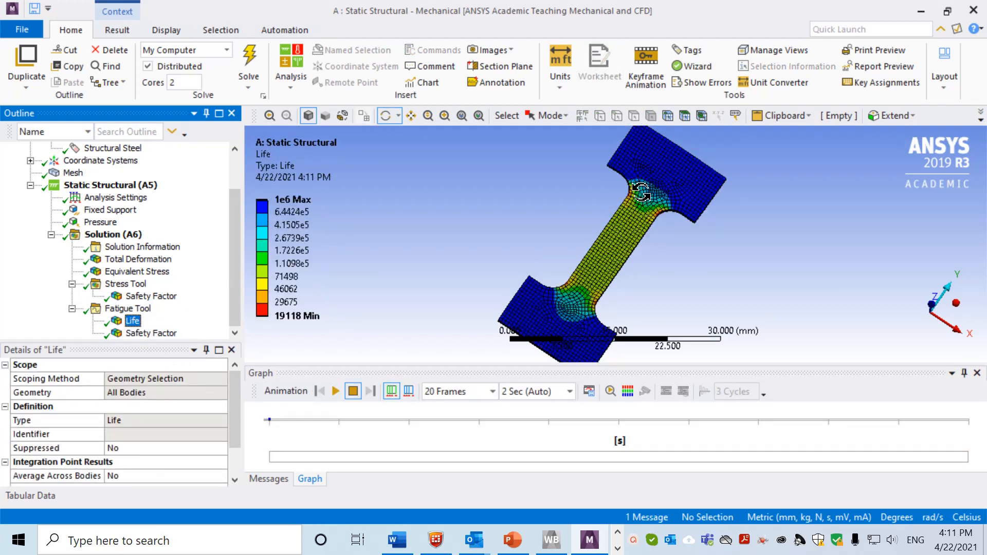
{"action": "left_click", "coordinate": [309, 213]}
{"action": "left_click", "coordinate": [154, 335]}
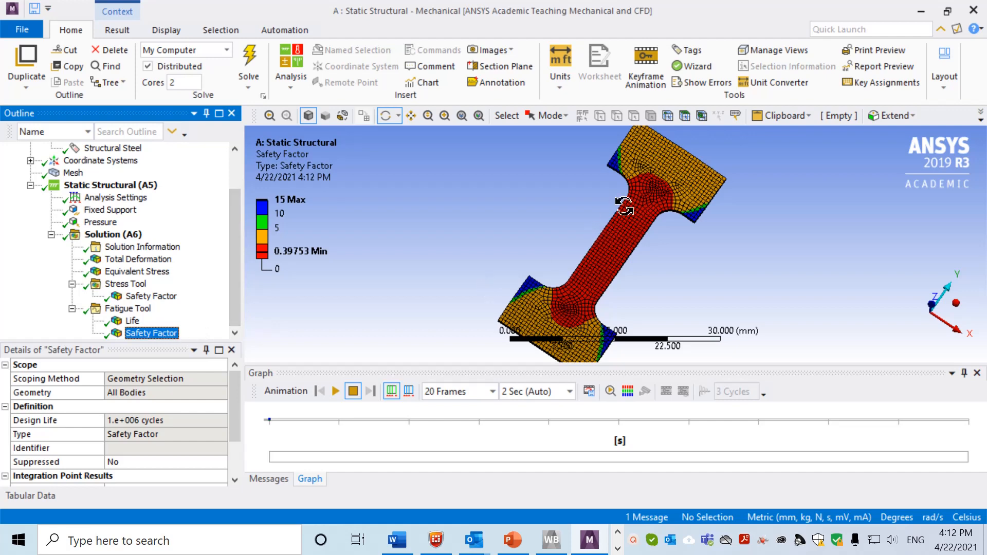
{"action": "left_click", "coordinate": [431, 270]}
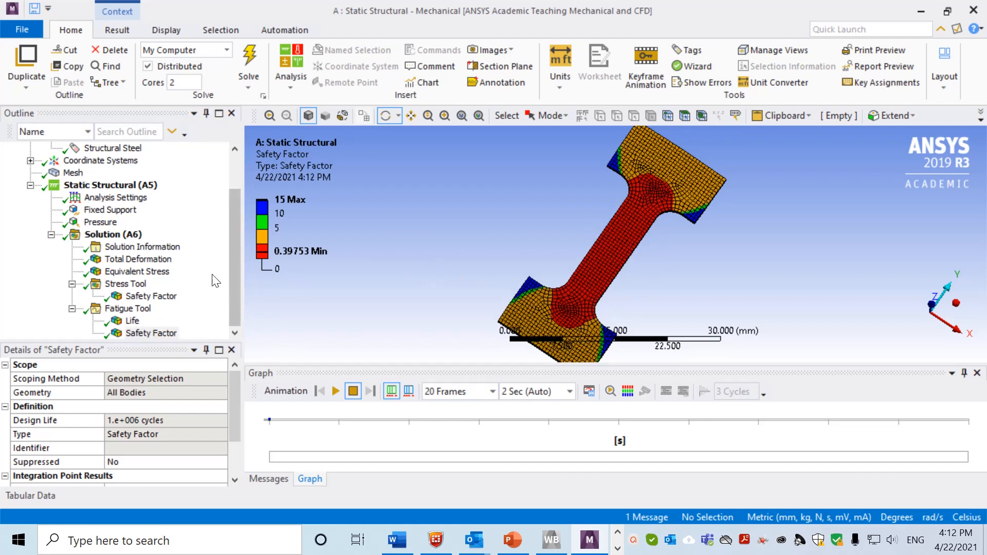
{"action": "scroll", "coordinate": [224, 273], "scroll_direction": "up", "scroll_amount": 2}
{"action": "scroll", "coordinate": [224, 269], "scroll_direction": "down", "scroll_amount": 2}
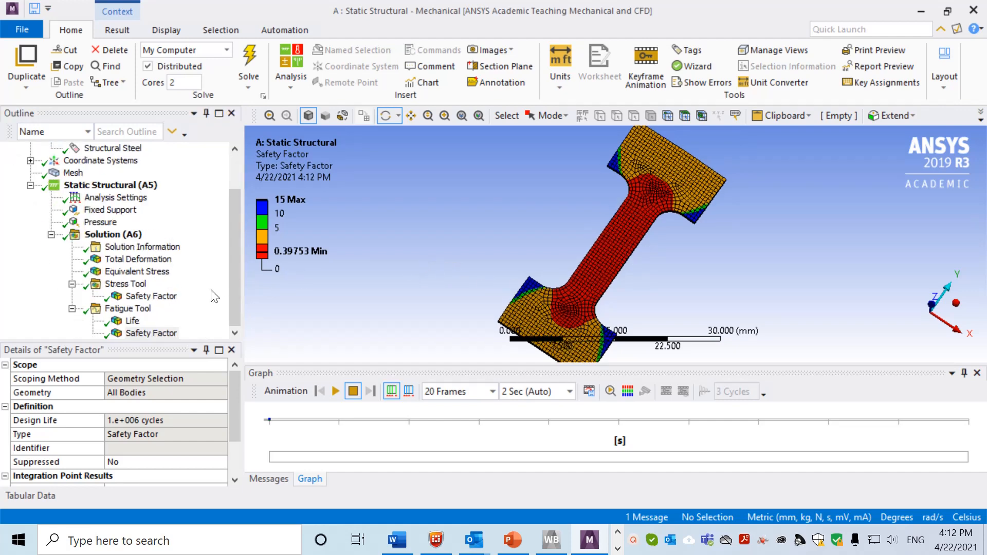
{"action": "left_click", "coordinate": [133, 321]}
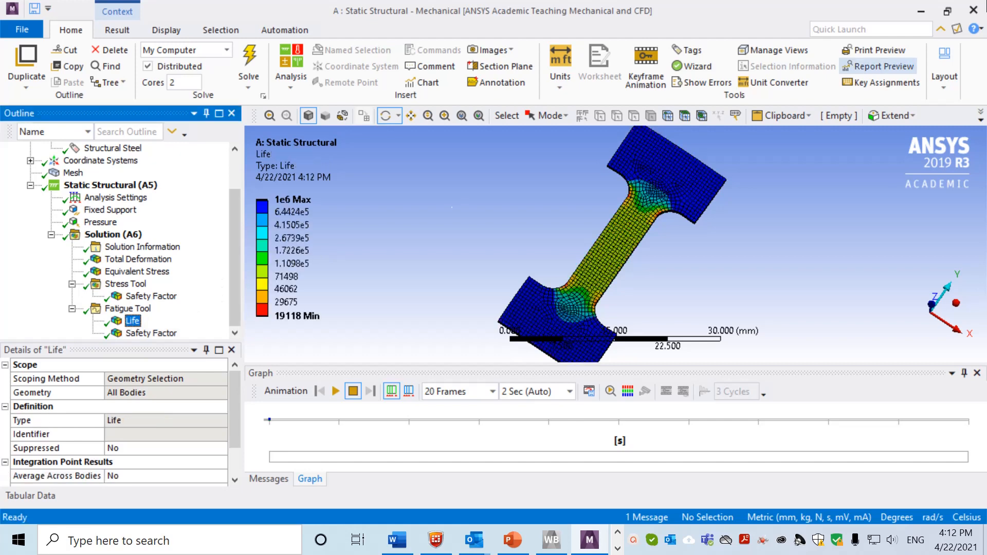
Close Mechanical and return to the Workbench project schematic.
{"action": "left_click", "coordinate": [976, 12]}
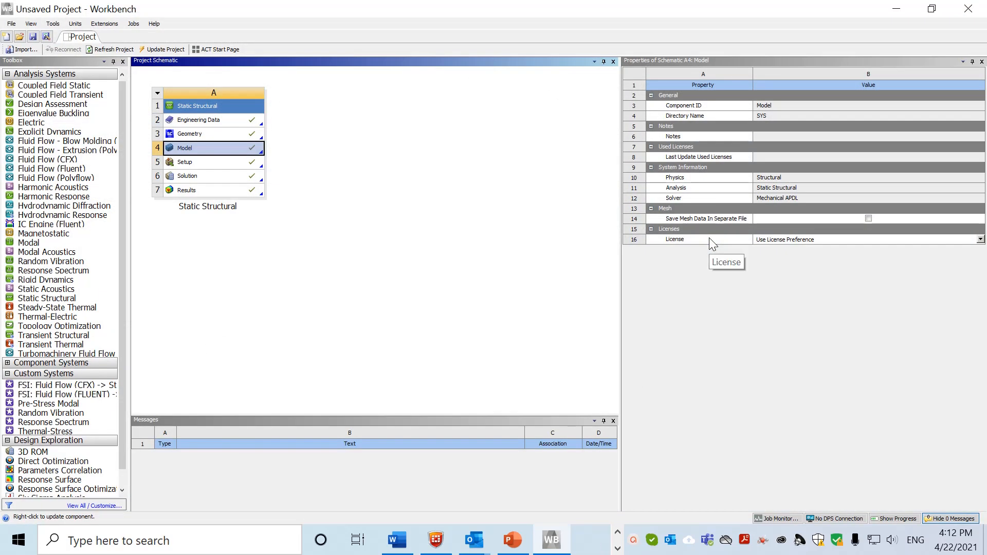
{"action": "left_click", "coordinate": [229, 268]}
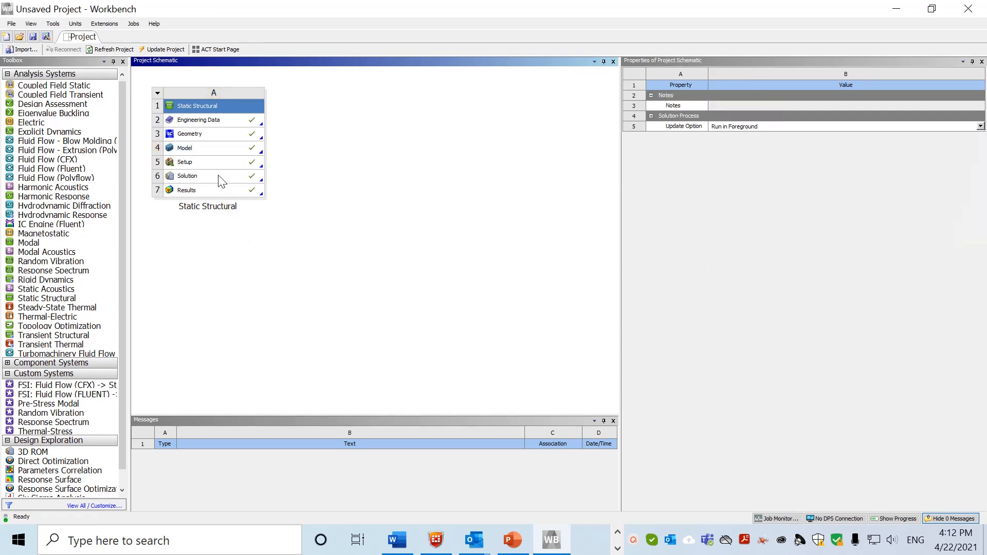
{"action": "left_click", "coordinate": [218, 192]}
{"action": "right_click", "coordinate": [218, 193]}
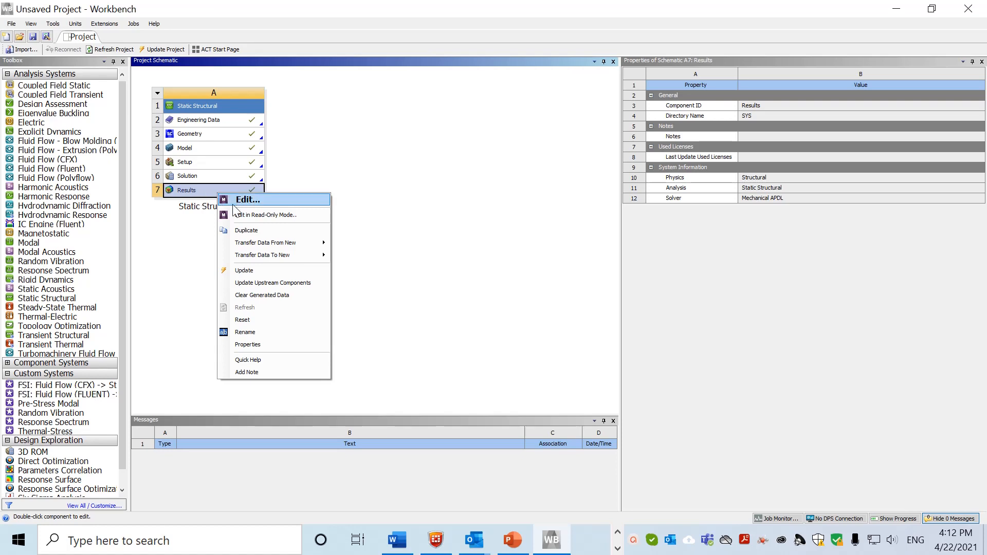
{"action": "mouse_move", "coordinate": [292, 253]}
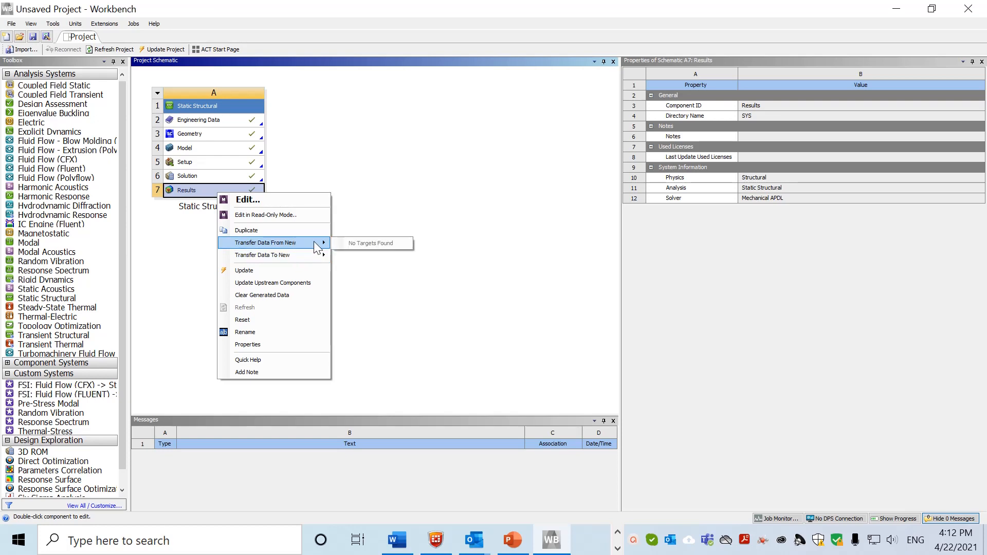
{"action": "left_click", "coordinate": [179, 267]}
Transfer the Static Structural solution to a new Eigenvalue Buckling system, keep its default name, and open its Setup in Mechanical.
{"action": "left_click", "coordinate": [215, 177]}
{"action": "right_click", "coordinate": [216, 179]}
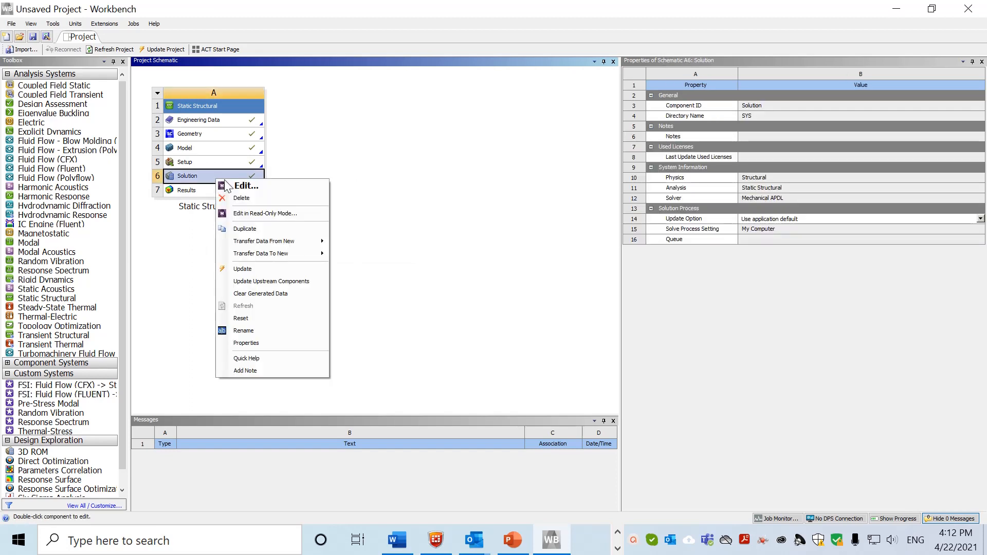
{"action": "mouse_move", "coordinate": [268, 251]}
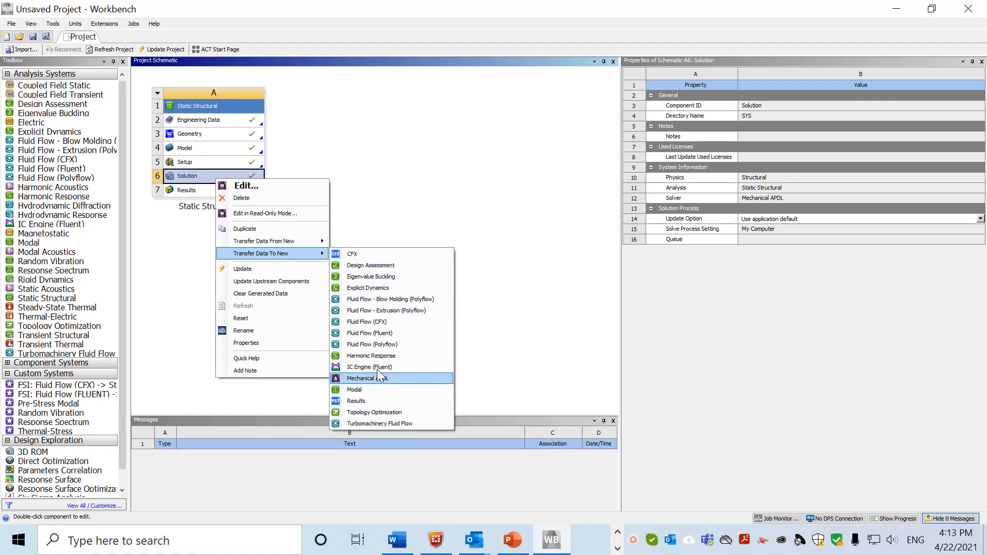
{"action": "left_click", "coordinate": [392, 277]}
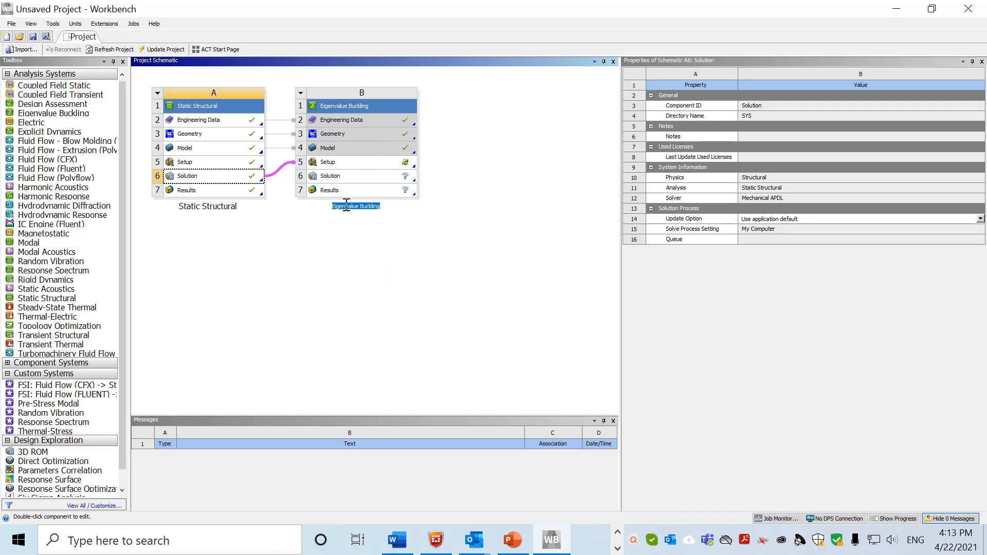
{"action": "key", "text": "Return"}
{"action": "left_click", "coordinate": [332, 162]}
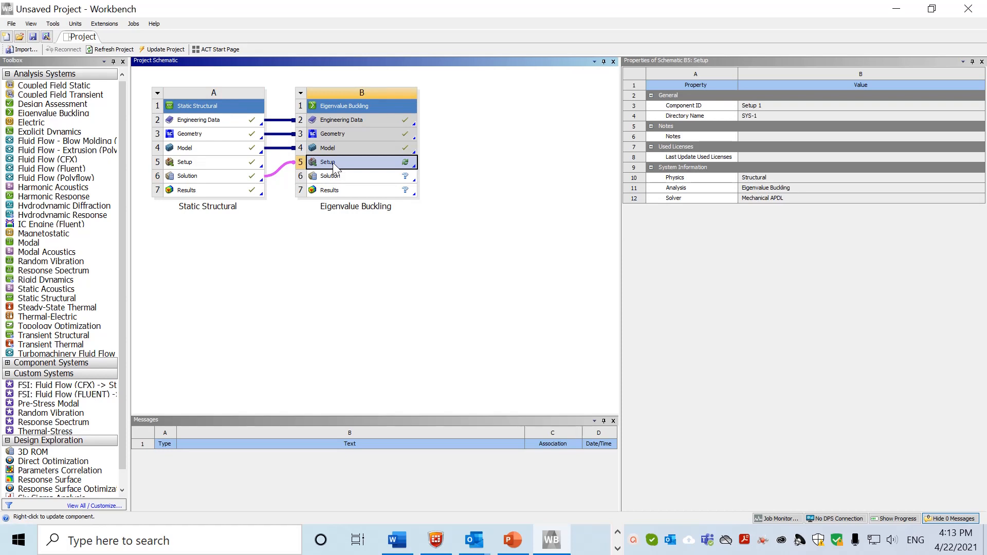
{"action": "double_click", "coordinate": [332, 163]}
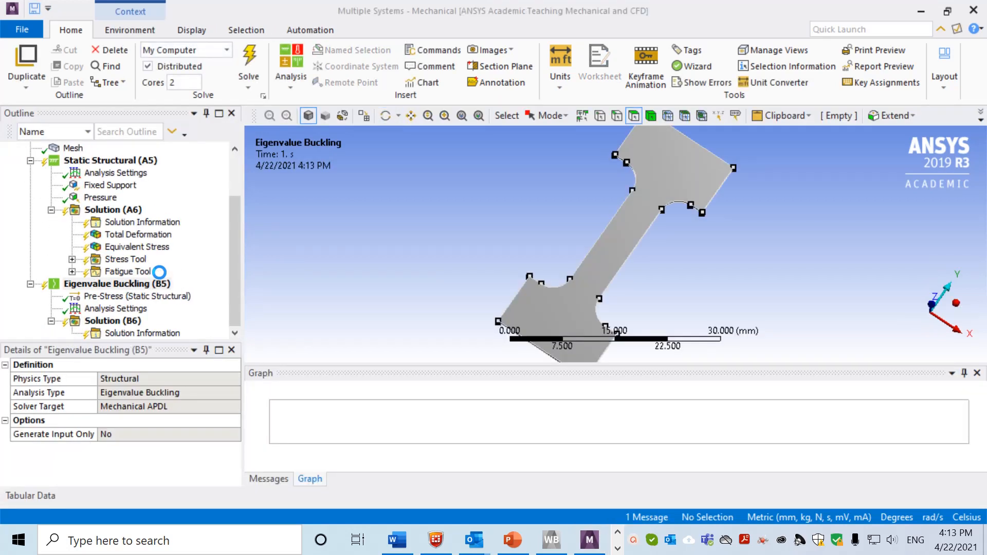
Set the maximum number of modes to find to 3 in the Eigenvalue Buckling analysis settings.
{"action": "left_click", "coordinate": [129, 309]}
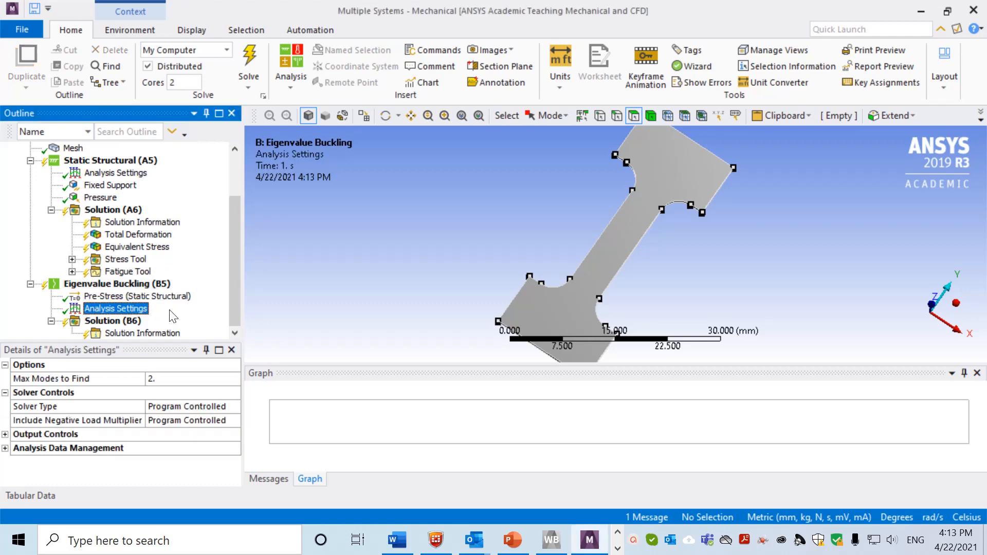
{"action": "left_click", "coordinate": [165, 380]}
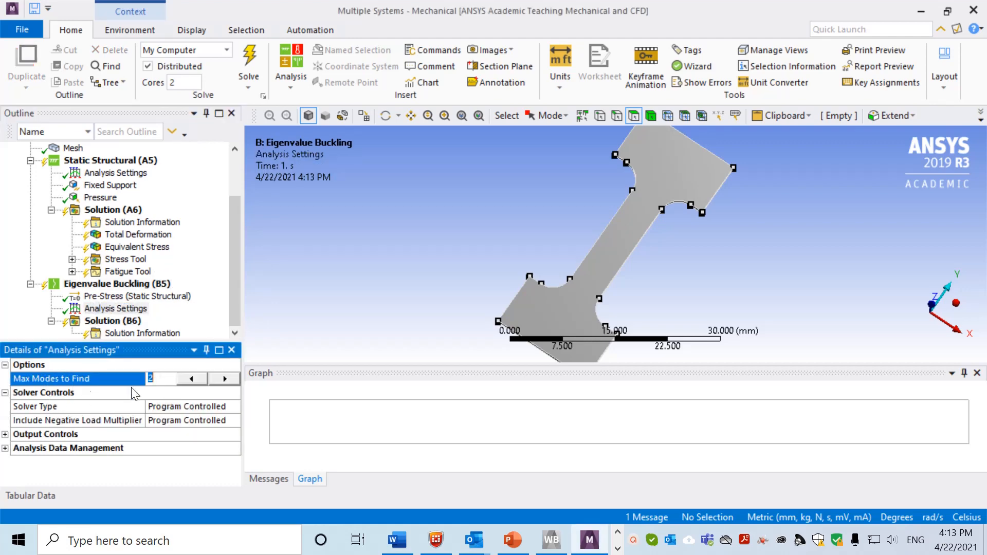
{"action": "left_click", "coordinate": [222, 380]}
{"action": "left_click", "coordinate": [174, 479]}
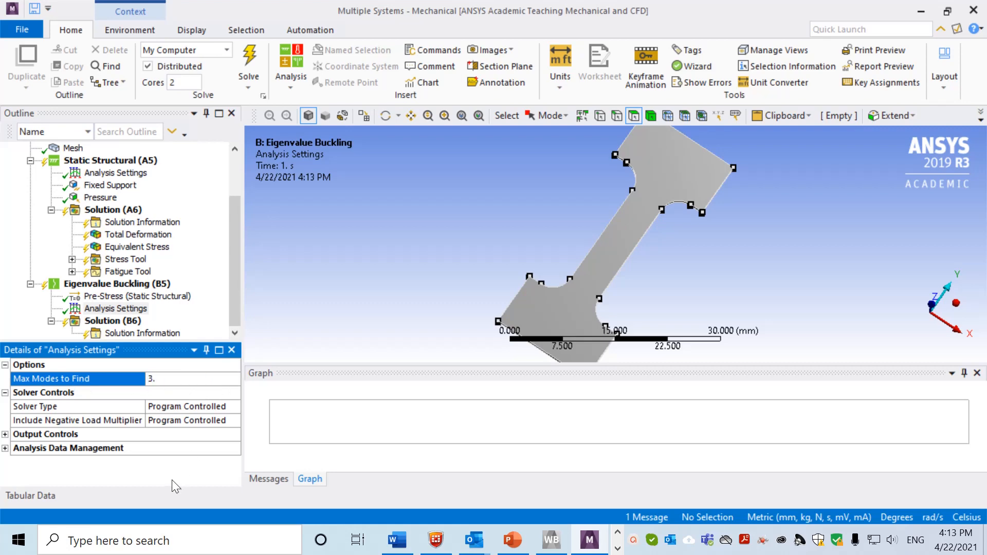
Add a Total Deformation result for buckling mode 1, covering all bodies, to the Eigenvalue Buckling solution.
{"action": "left_click_drag", "start_coordinate": [233, 307], "coordinate": [230, 333]}
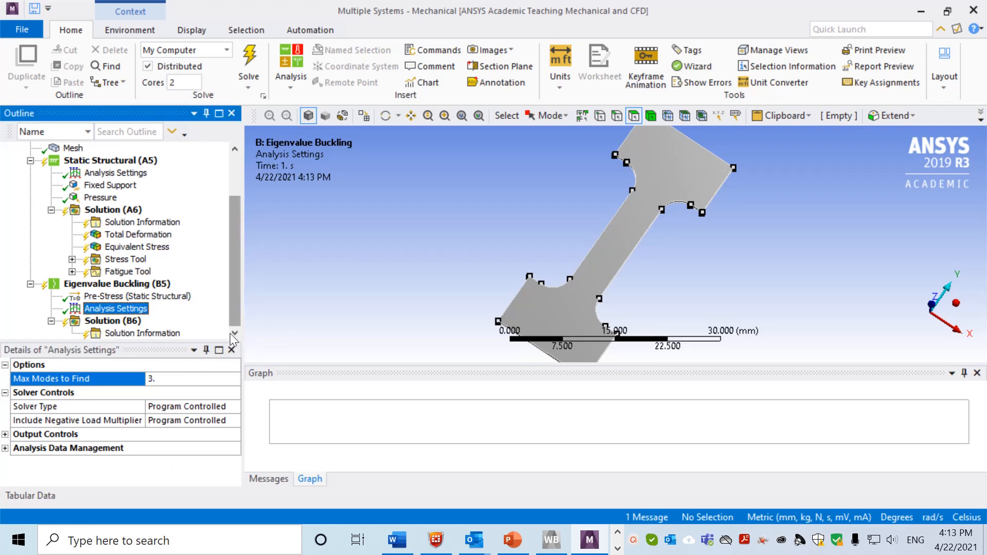
{"action": "left_click", "coordinate": [133, 322]}
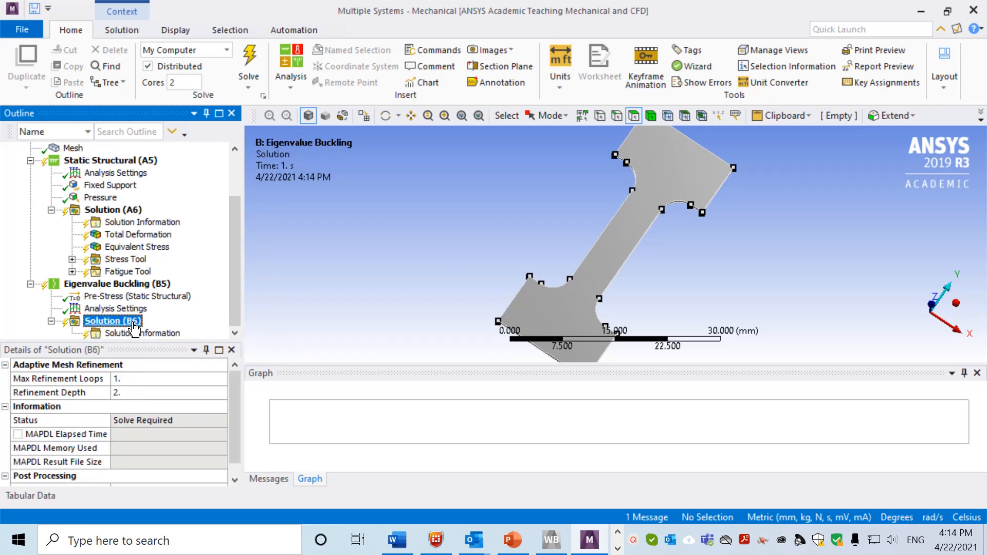
{"action": "right_click", "coordinate": [133, 324]}
{"action": "mouse_move", "coordinate": [176, 338]}
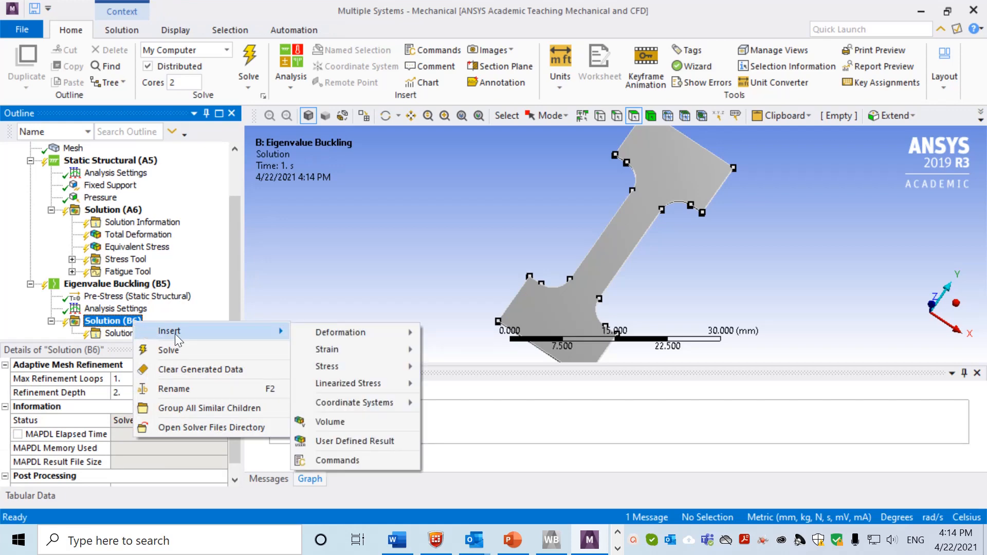
{"action": "mouse_move", "coordinate": [311, 334]}
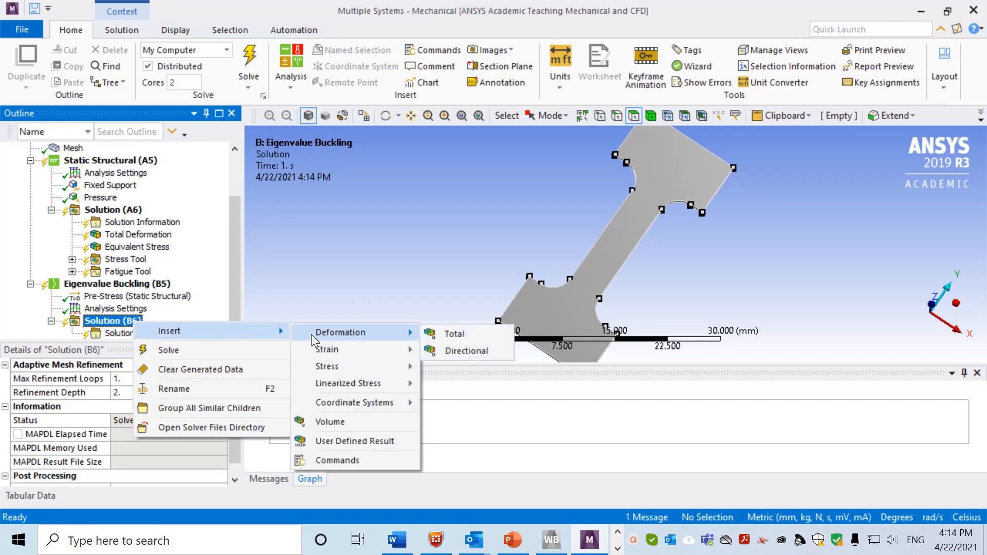
{"action": "left_click", "coordinate": [452, 334]}
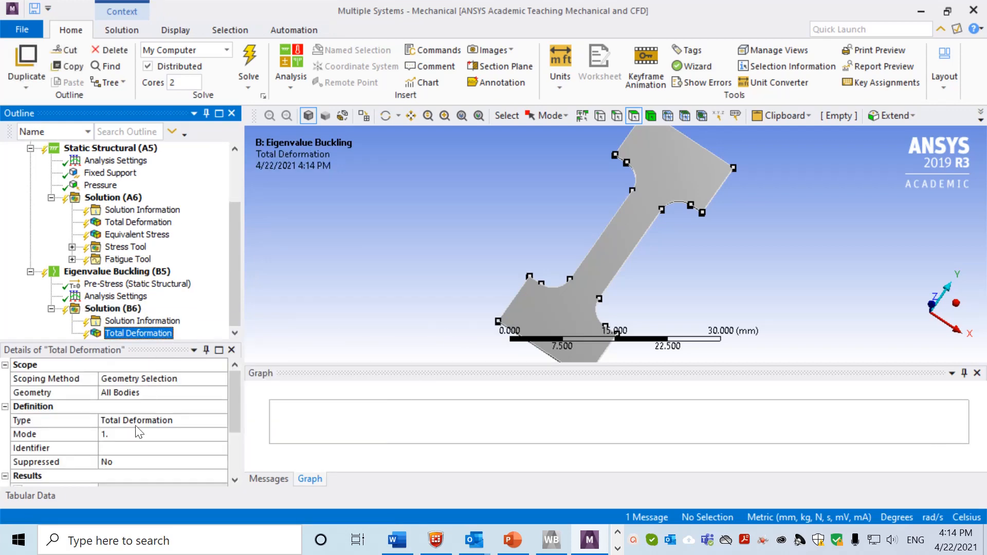
{"action": "left_click", "coordinate": [126, 437]}
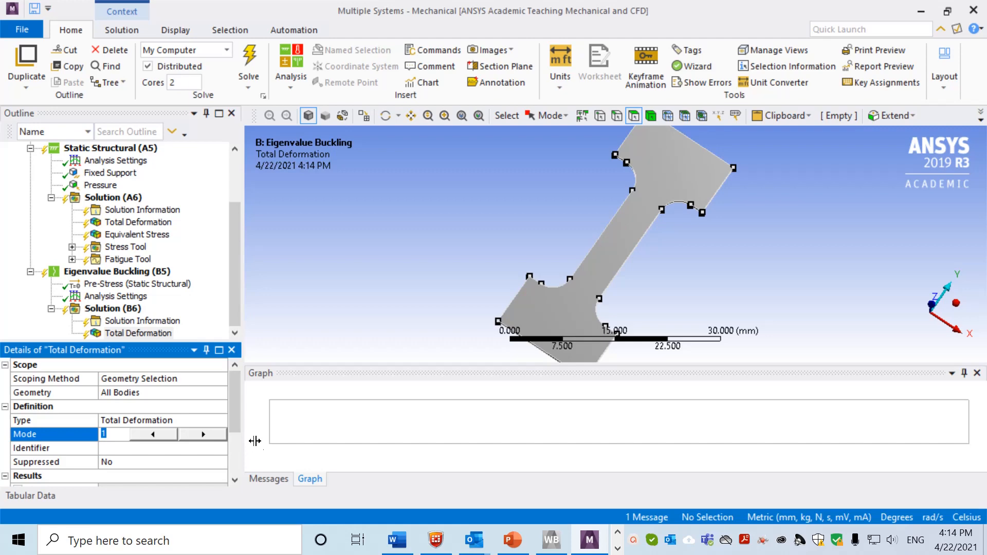
Add a second Total Deformation result to the Eigenvalue Buckling solution and set its mode to 2.
{"action": "right_click", "coordinate": [119, 312]}
{"action": "mouse_move", "coordinate": [224, 317]}
{"action": "mouse_move", "coordinate": [395, 319]}
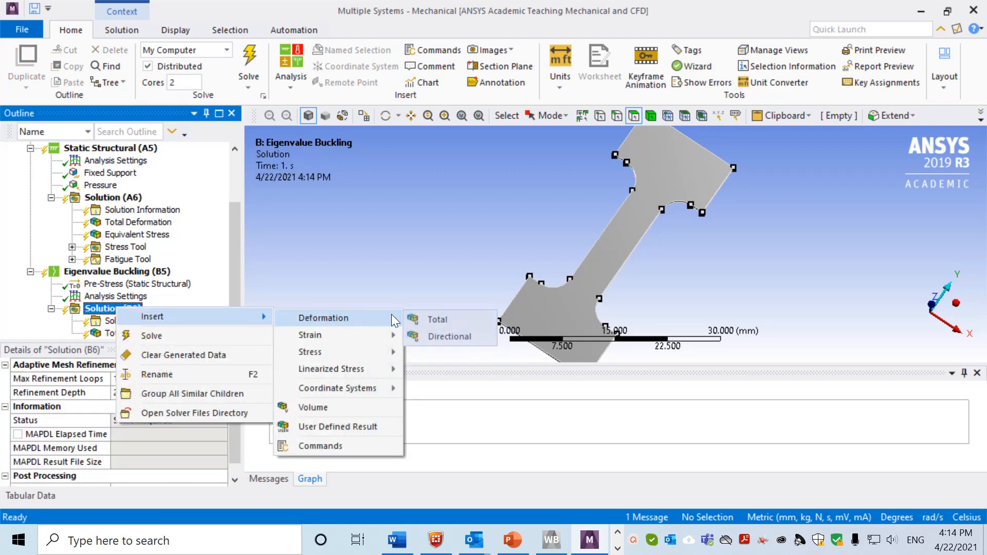
{"action": "left_click", "coordinate": [433, 320]}
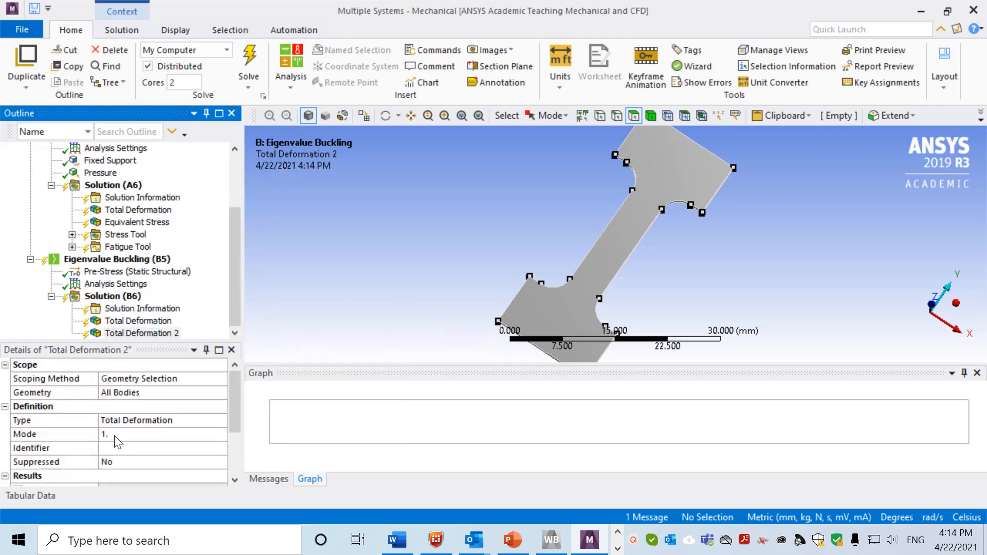
{"action": "left_click", "coordinate": [173, 434]}
{"action": "type", "text": "2"}
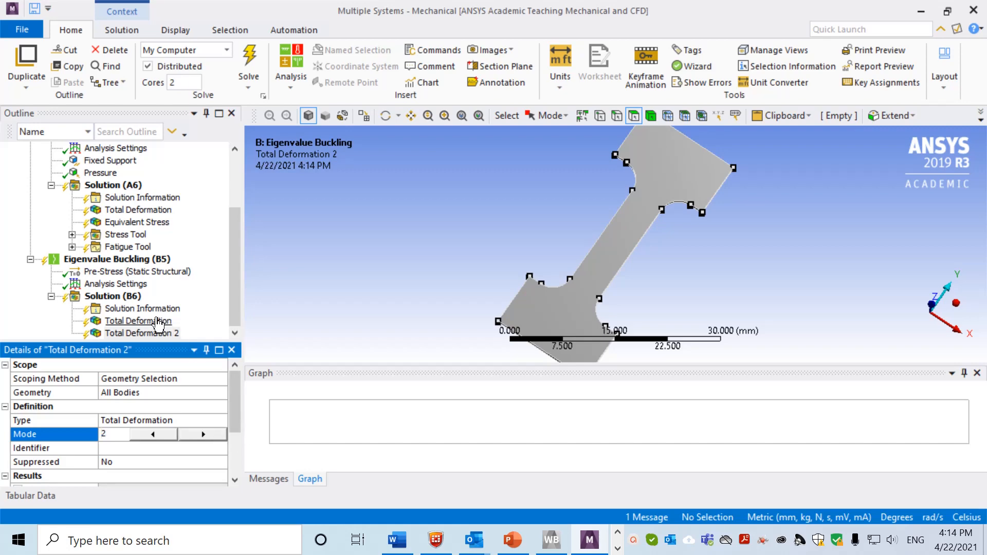
Add a third Total Deformation result set to mode 3 and solve the Eigenvalue Buckling analysis.
{"action": "right_click", "coordinate": [124, 300]}
{"action": "mouse_move", "coordinate": [206, 307]}
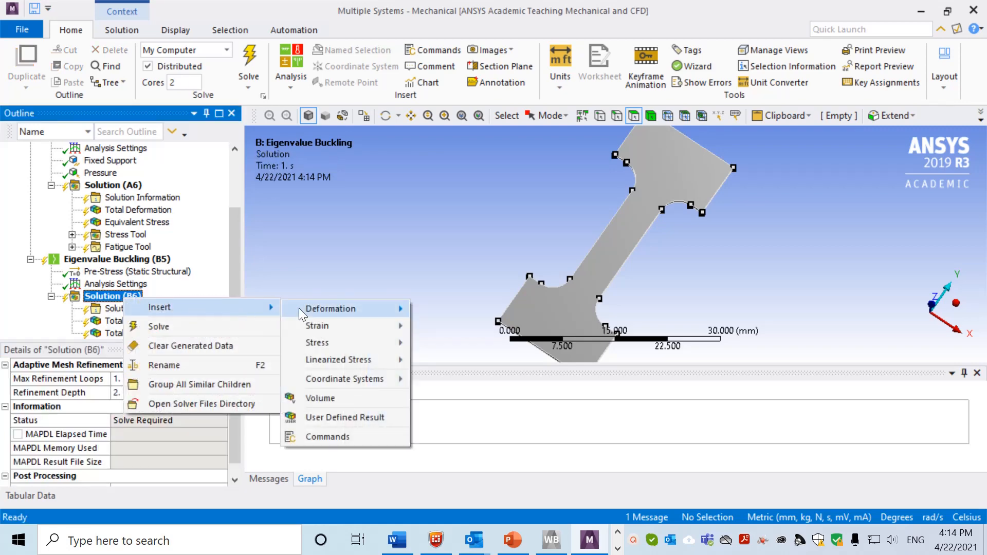
{"action": "mouse_move", "coordinate": [329, 308]}
{"action": "left_click", "coordinate": [427, 310]}
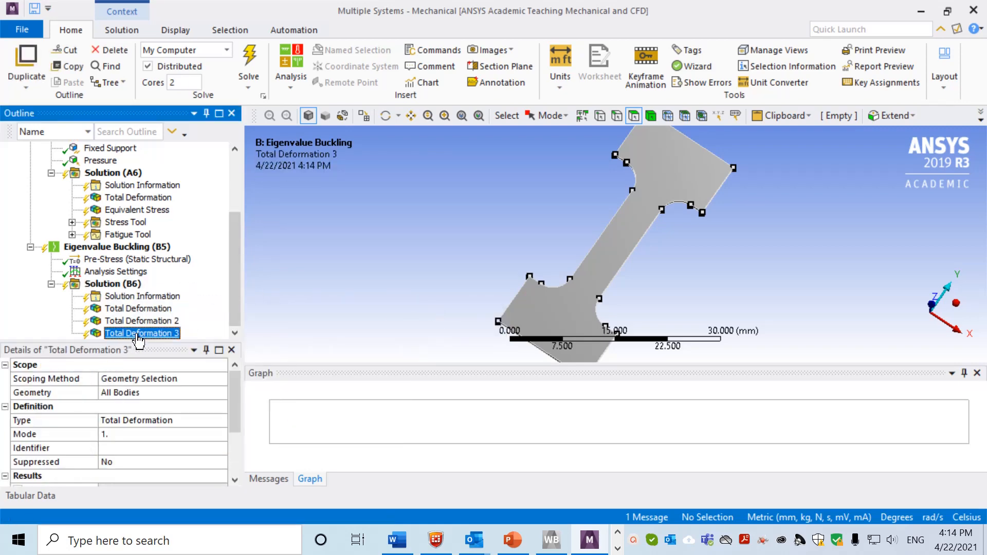
{"action": "left_click", "coordinate": [149, 435]}
{"action": "left_click", "coordinate": [195, 436]}
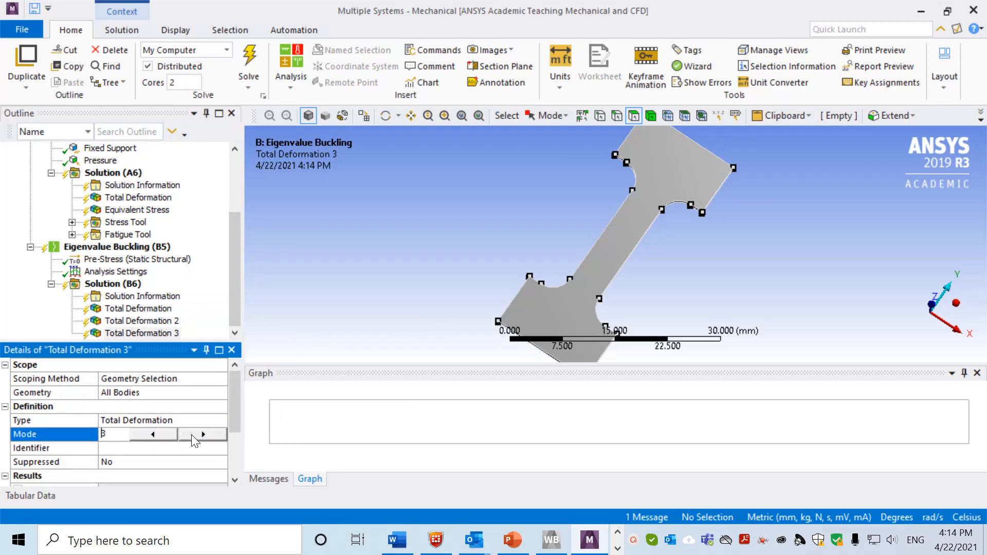
{"action": "left_click", "coordinate": [267, 462]}
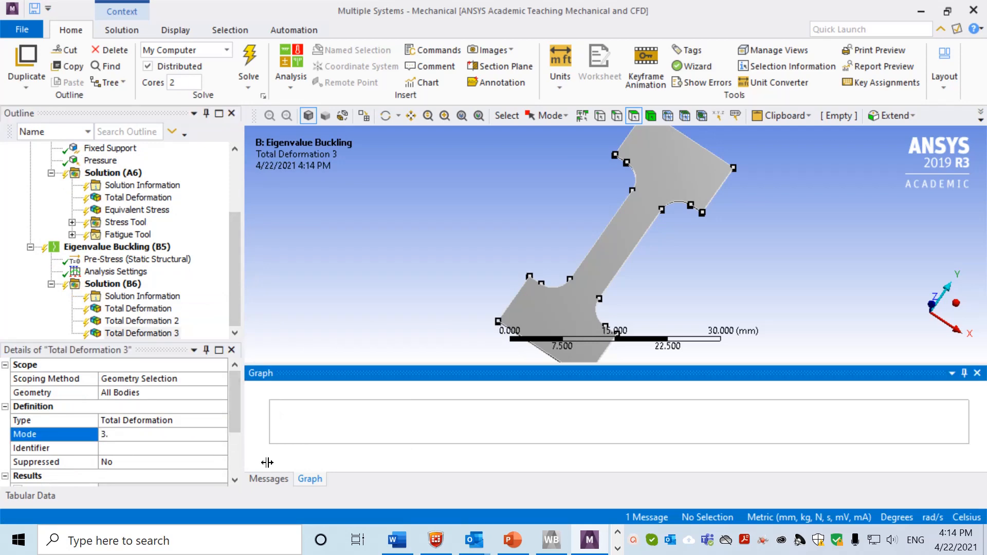
{"action": "right_click", "coordinate": [128, 284]}
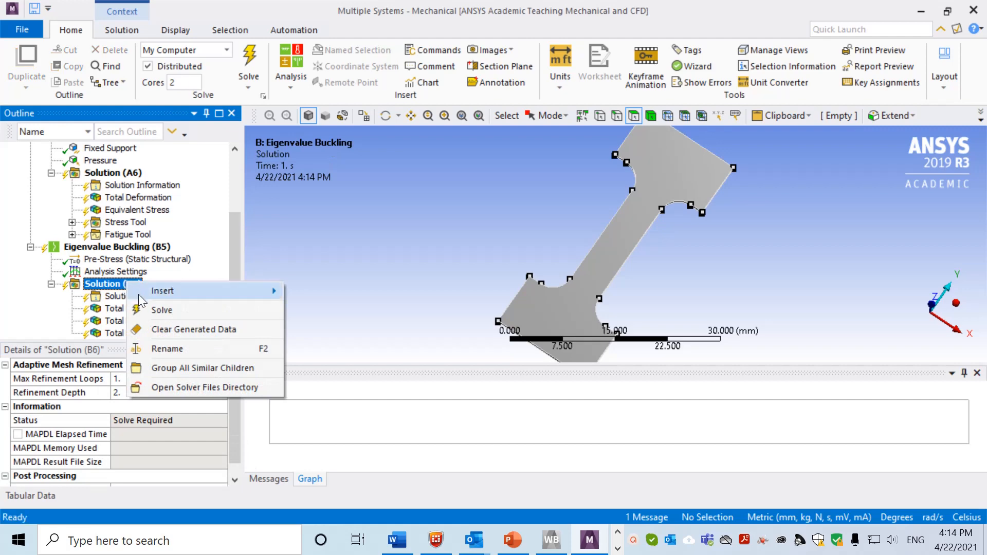
{"action": "left_click", "coordinate": [153, 310]}
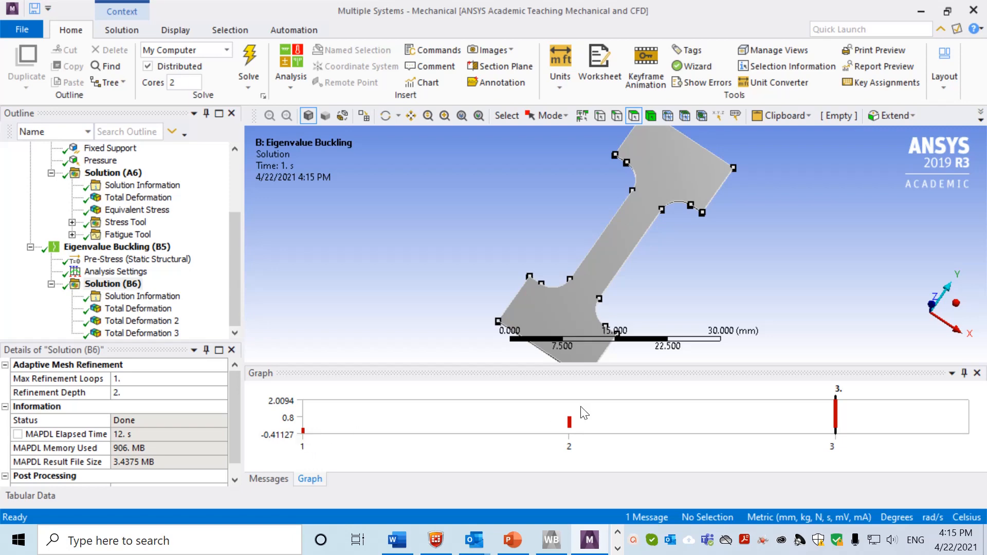
Animate the first buckling mode and compare the shapes and load multipliers of all three modes.
{"action": "left_click", "coordinate": [139, 308]}
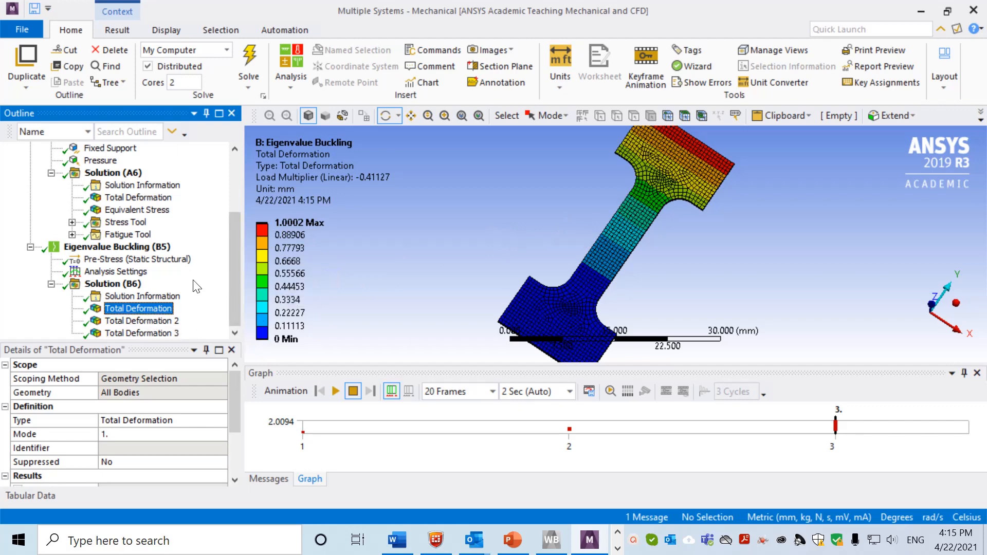
{"action": "left_click", "coordinate": [336, 392]}
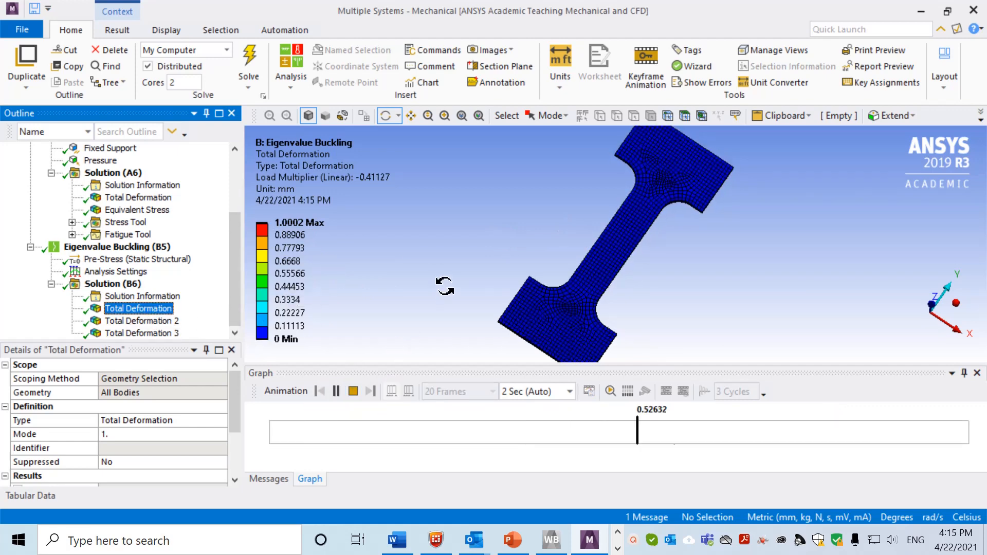
{"action": "left_click_drag", "start_coordinate": [466, 266], "coordinate": [441, 314]}
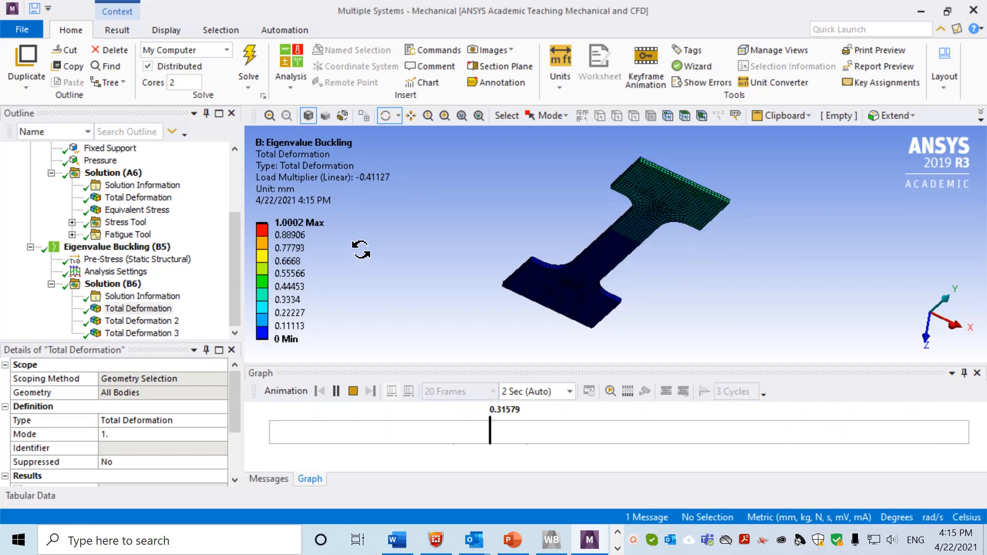
{"action": "left_click", "coordinate": [160, 322]}
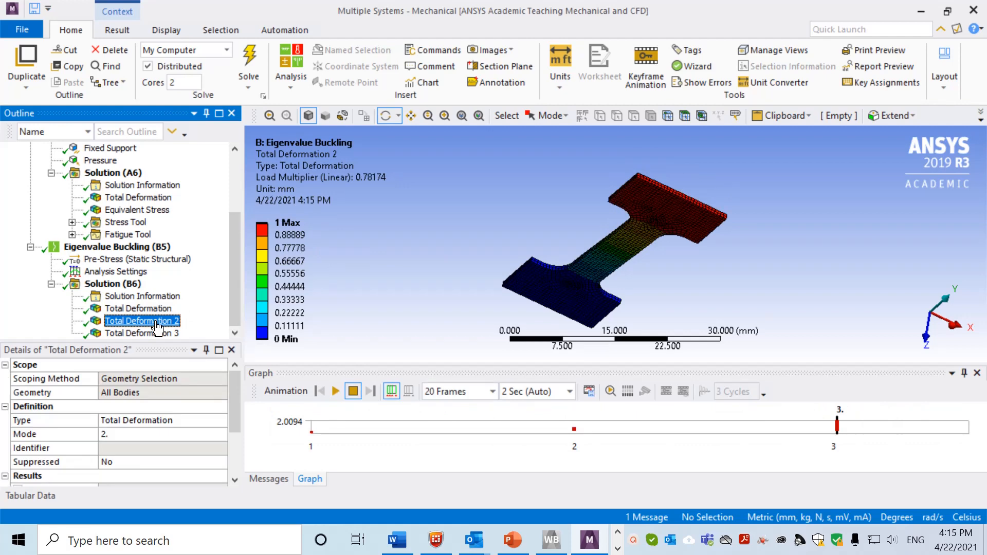
{"action": "left_click", "coordinate": [163, 336]}
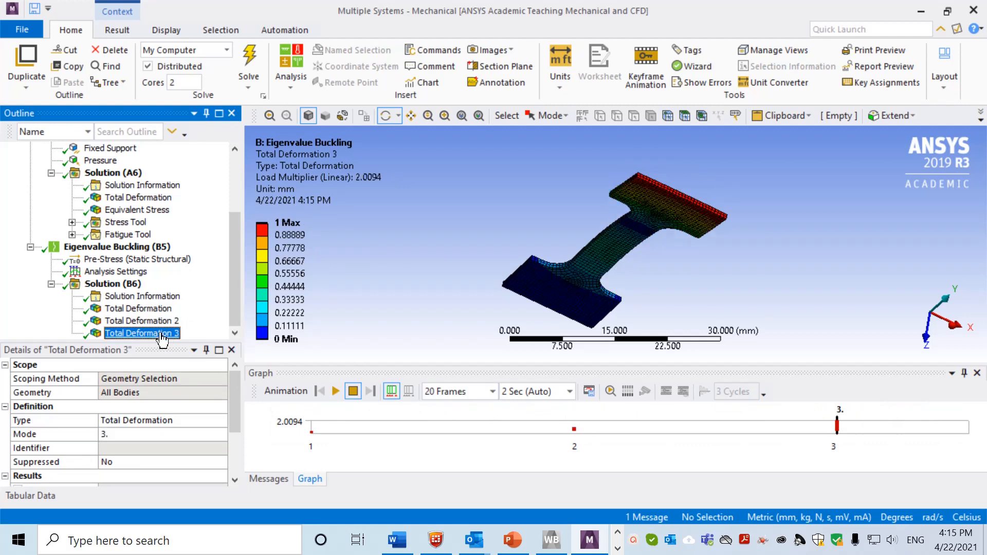
{"action": "left_click", "coordinate": [160, 322]}
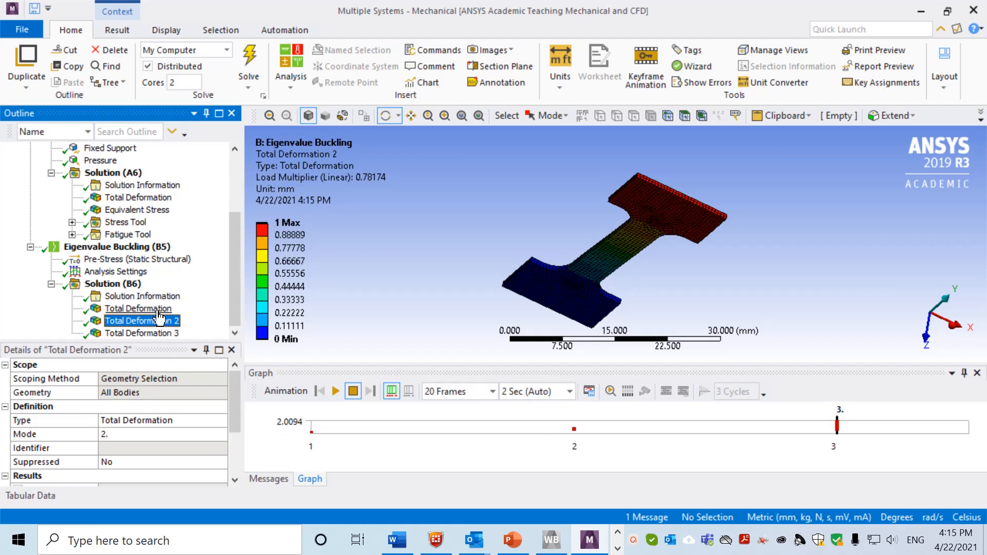
{"action": "left_click", "coordinate": [169, 309]}
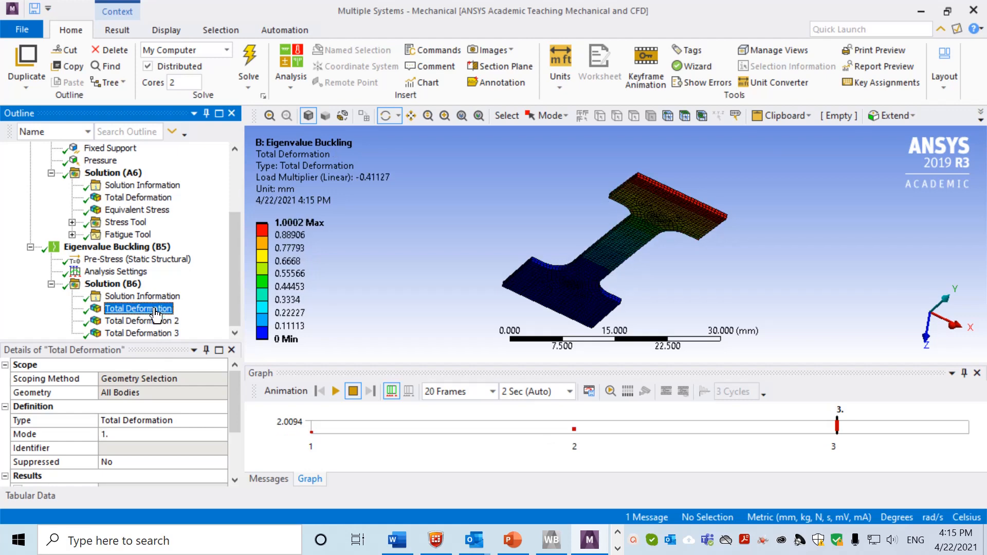
Set Include Negative Load Multiplier to No in the Eigenvalue Buckling analysis settings and solve the buckling analysis again.
{"action": "left_click", "coordinate": [126, 286]}
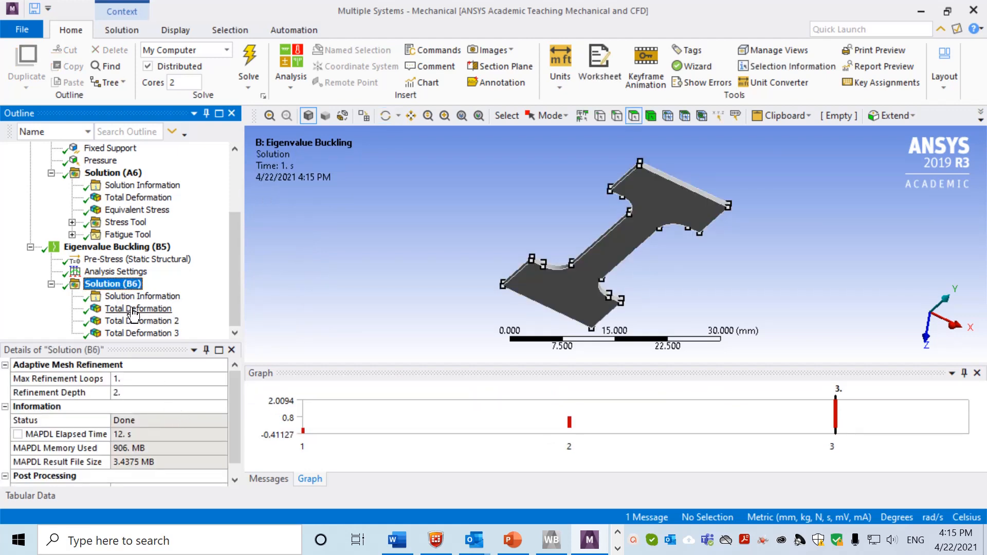
{"action": "key", "text": "Up"}
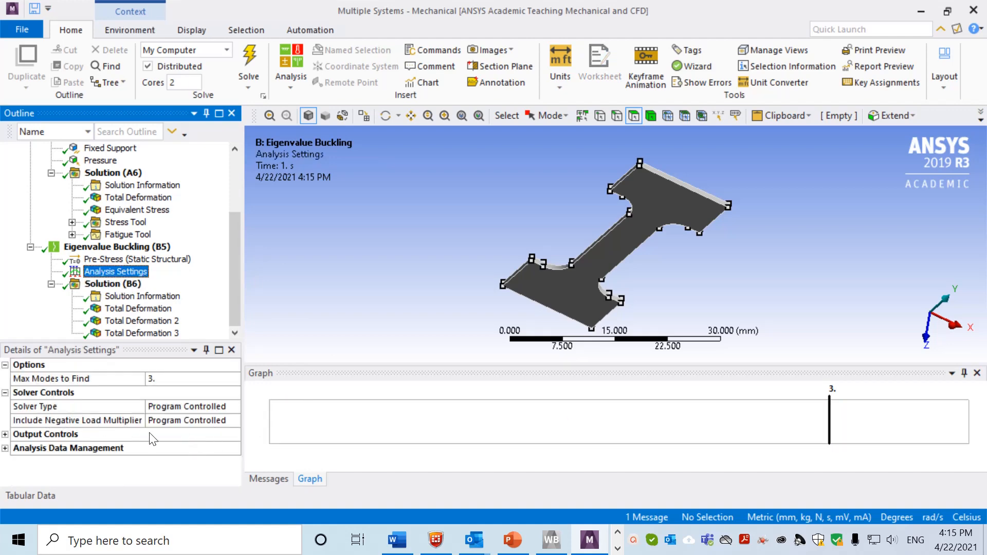
{"action": "left_click", "coordinate": [177, 423]}
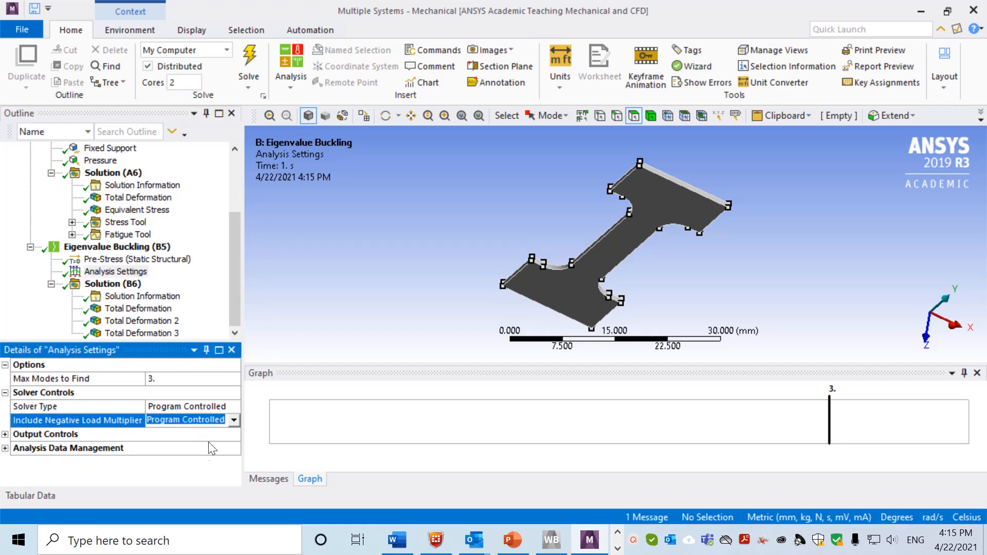
{"action": "left_click", "coordinate": [234, 421]}
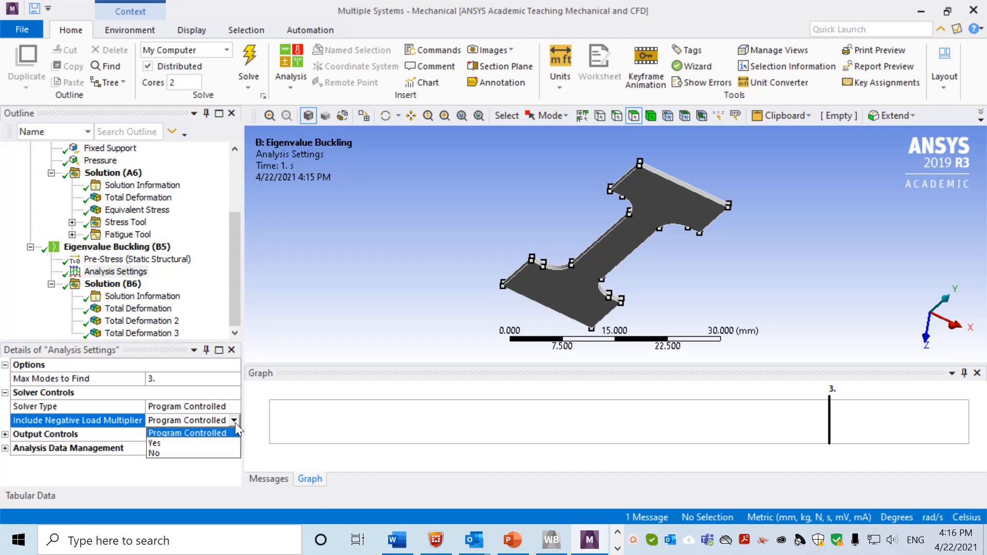
{"action": "left_click", "coordinate": [160, 454]}
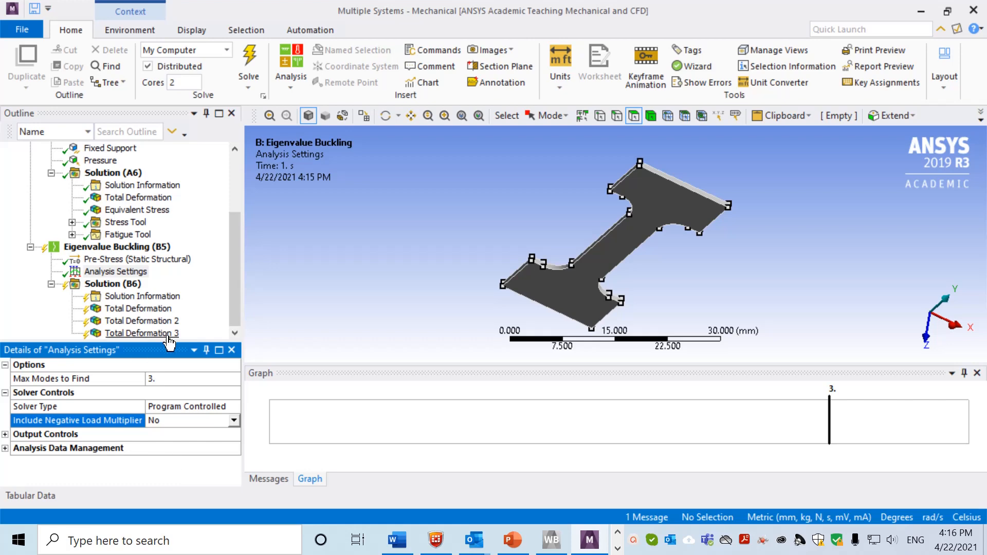
{"action": "right_click", "coordinate": [137, 284]}
{"action": "left_click", "coordinate": [154, 316]}
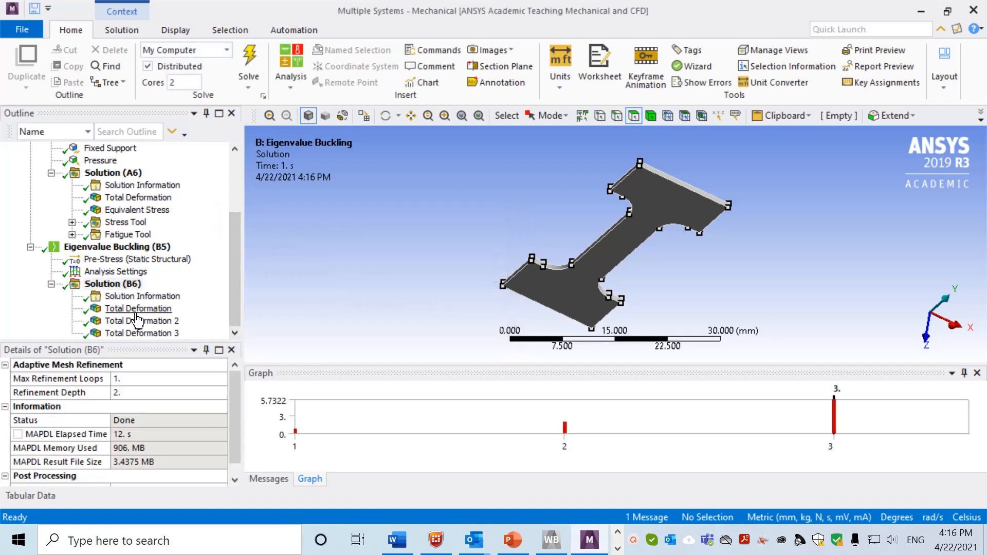
Animate each of the three recalculated buckling modes and check their load multipliers, ending on the first mode's result.
{"action": "left_click", "coordinate": [138, 312]}
{"action": "left_click", "coordinate": [141, 319]}
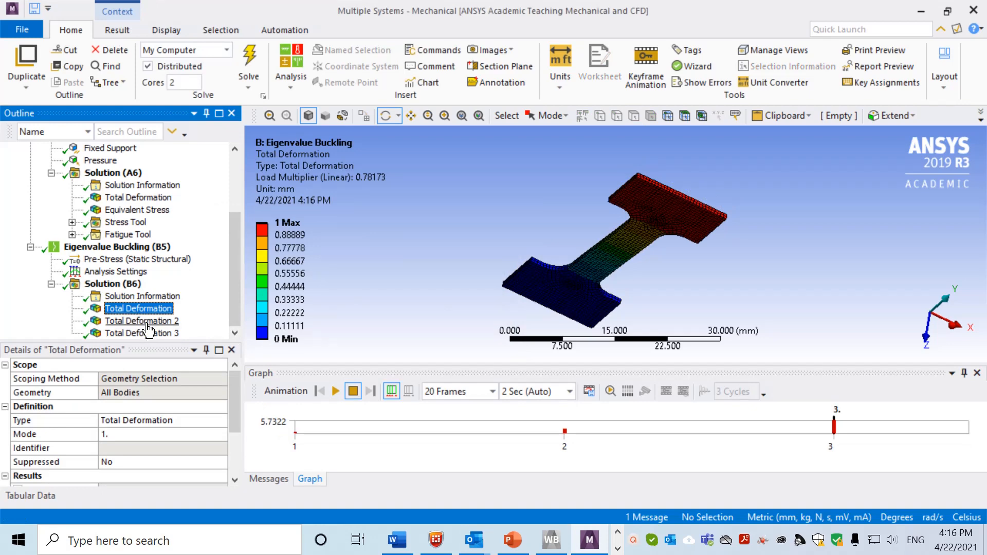
{"action": "left_click", "coordinate": [148, 315]}
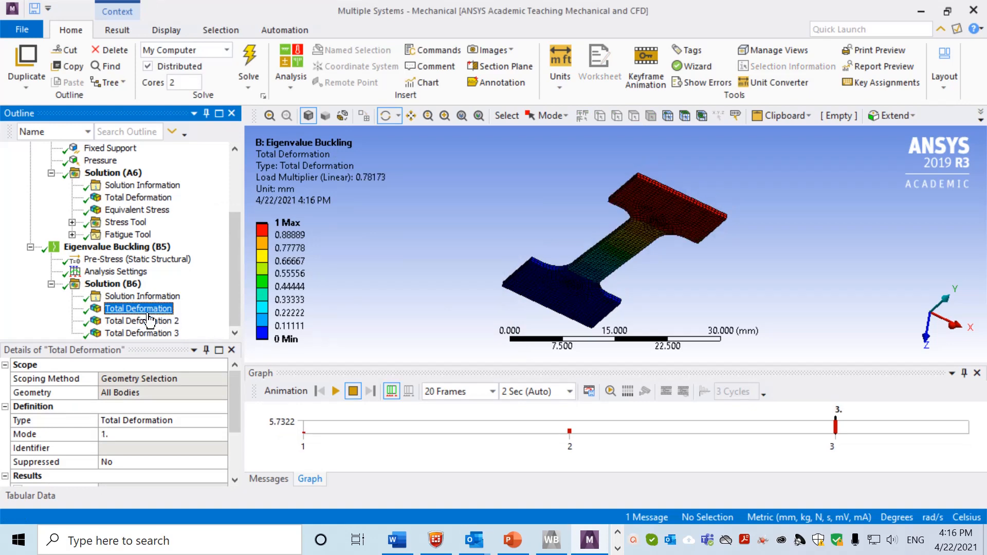
{"action": "left_click", "coordinate": [336, 392]}
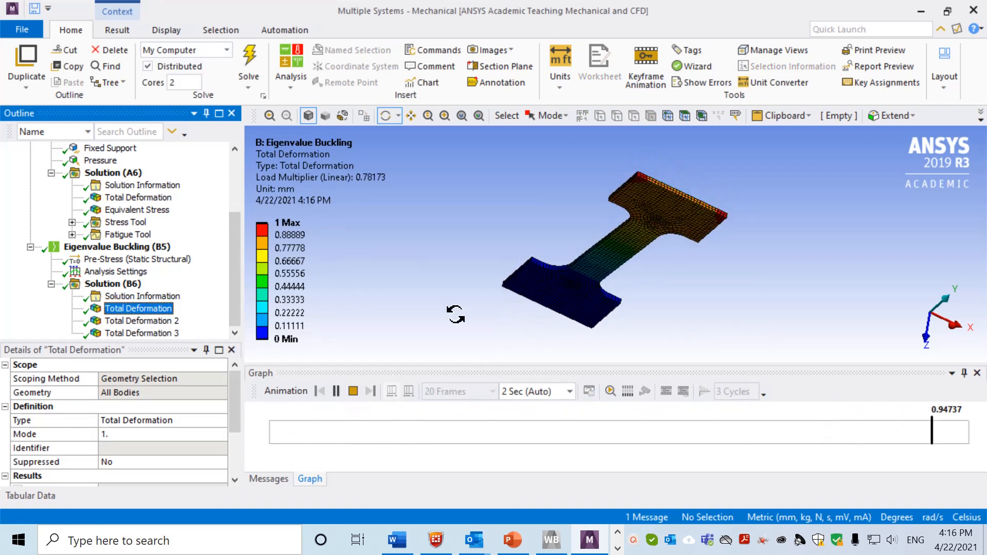
{"action": "left_click", "coordinate": [154, 321]}
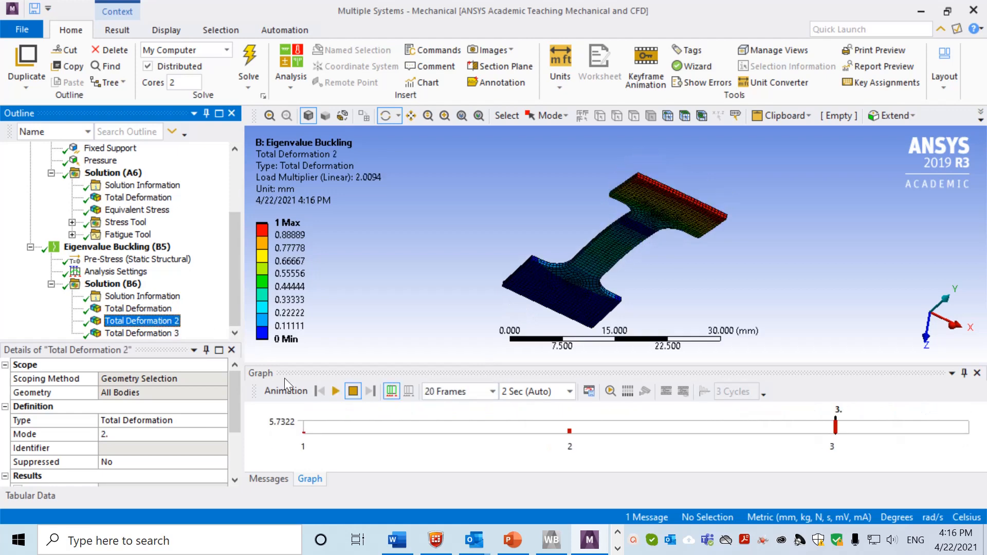
{"action": "left_click", "coordinate": [333, 391]}
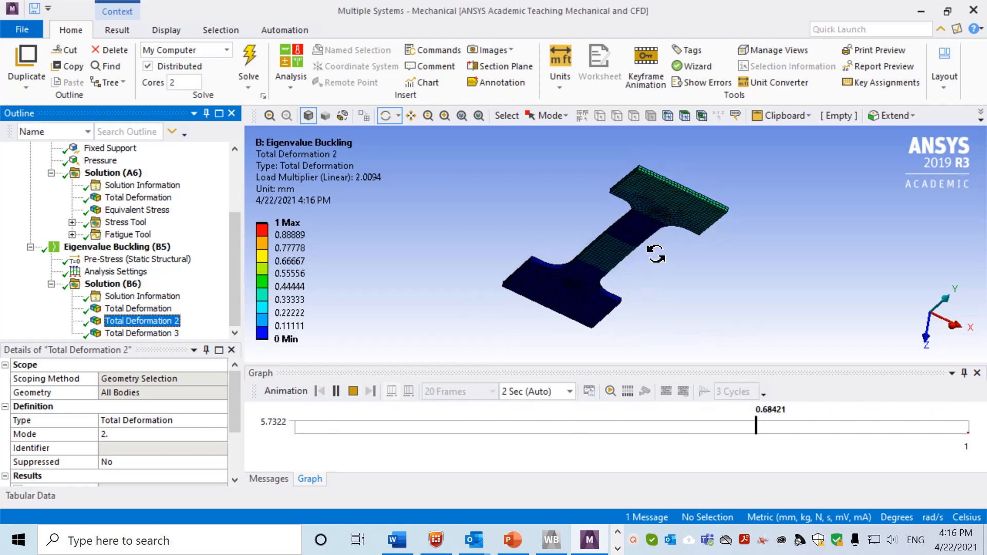
{"action": "left_click", "coordinate": [177, 333]}
{"action": "left_click", "coordinate": [337, 392]}
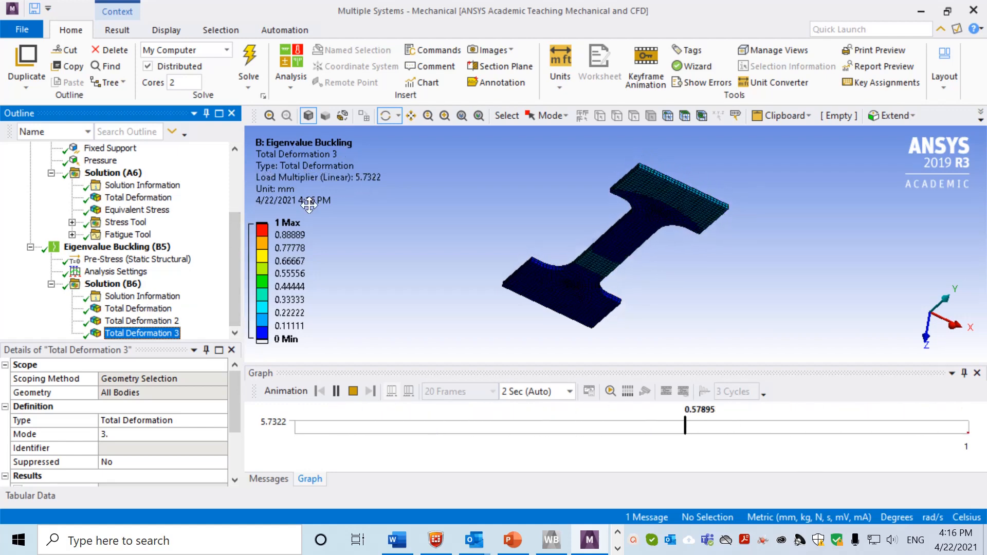
{"action": "left_click", "coordinate": [142, 310]}
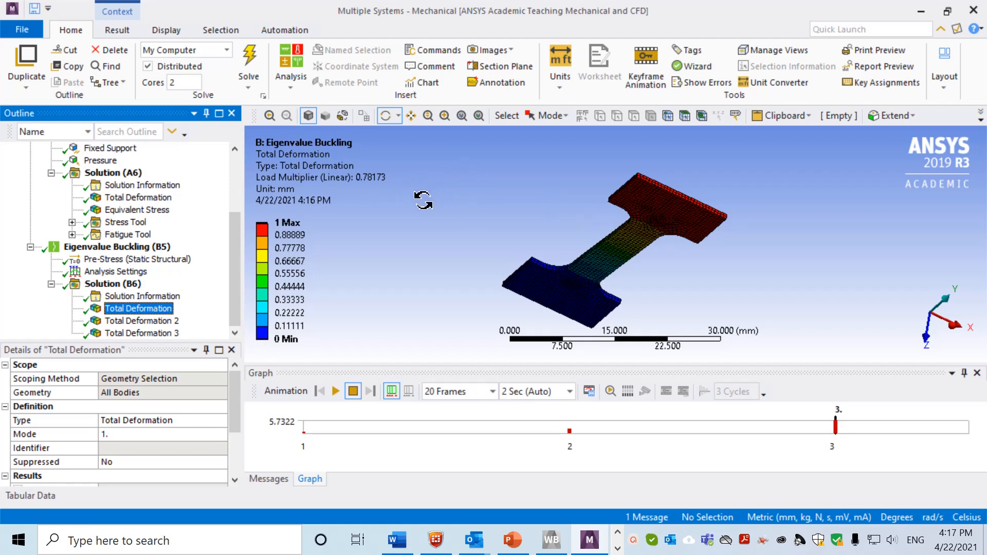
Compare the second and third buckling modes' shapes and load multipliers, and return to the first mode's Total Deformation result.
{"action": "left_click", "coordinate": [142, 320]}
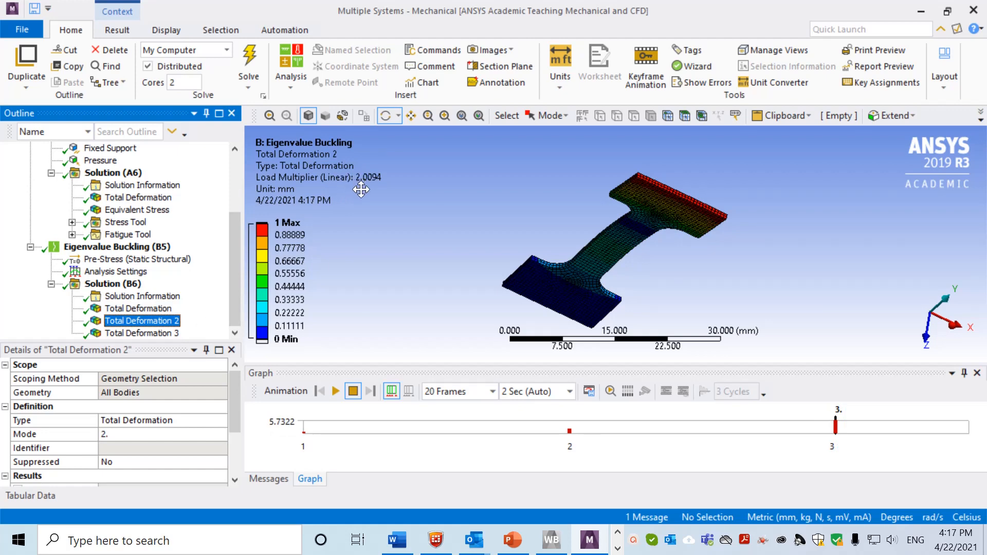
{"action": "left_click", "coordinate": [141, 333]}
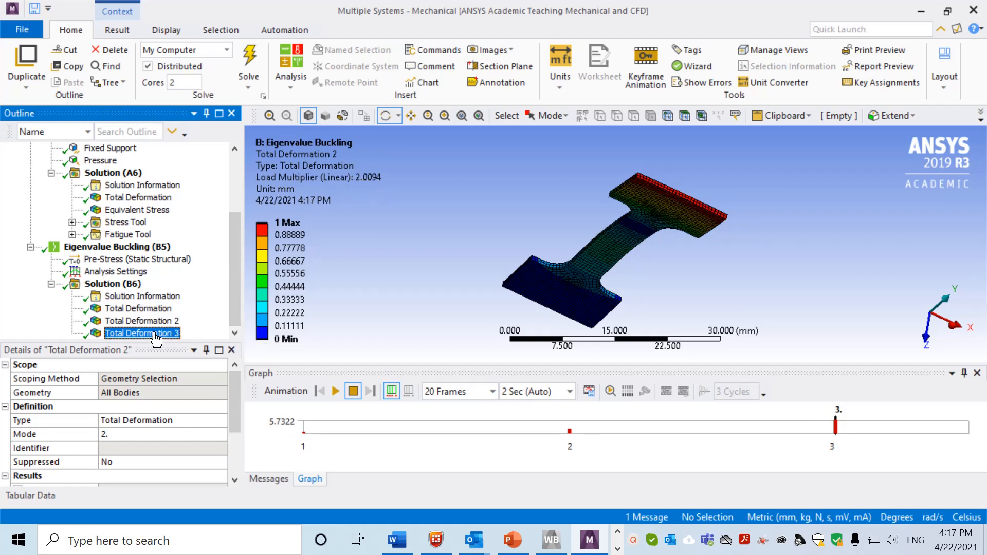
{"action": "left_click", "coordinate": [149, 321]}
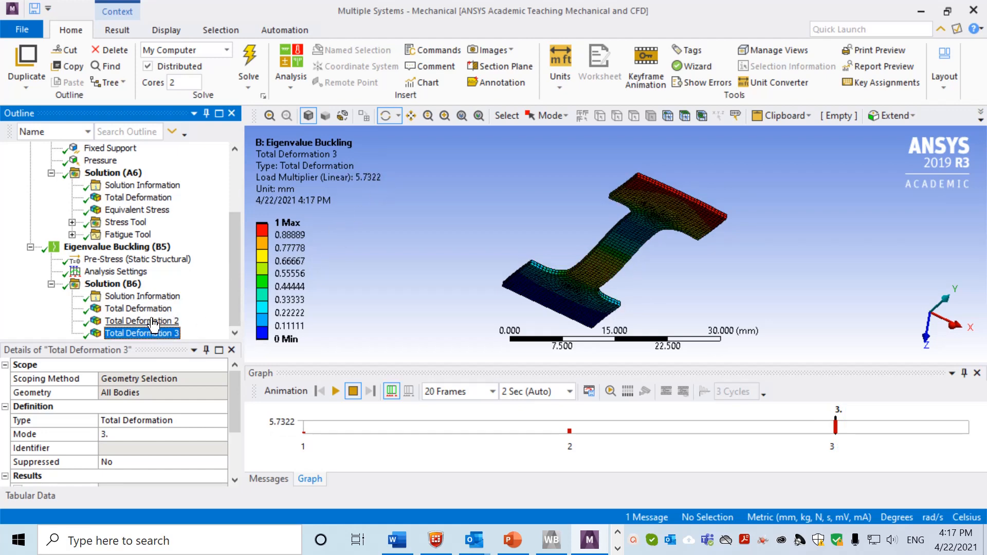
{"action": "left_click", "coordinate": [157, 333]}
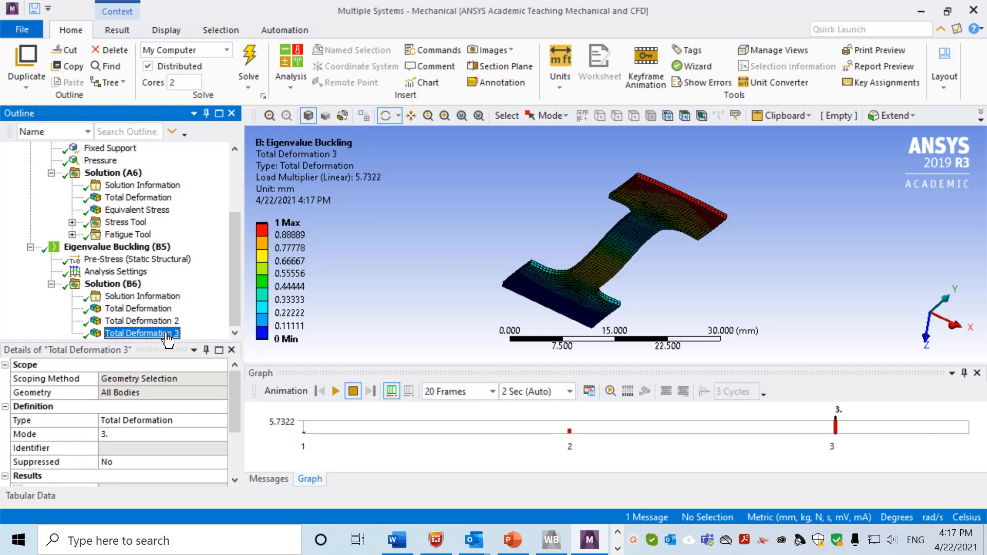
{"action": "left_click", "coordinate": [162, 322]}
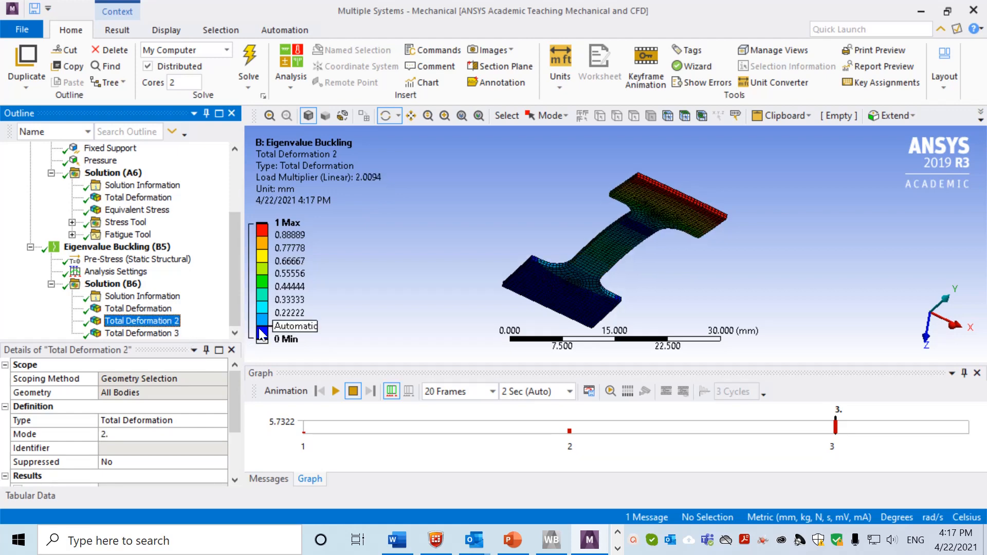
{"action": "key", "text": "Up"}
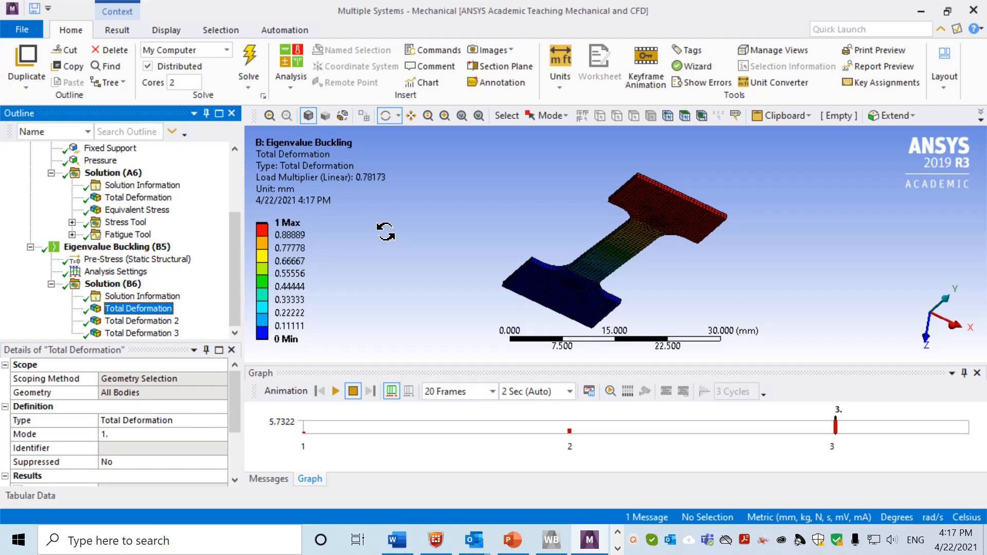
{"action": "left_click", "coordinate": [634, 543]}
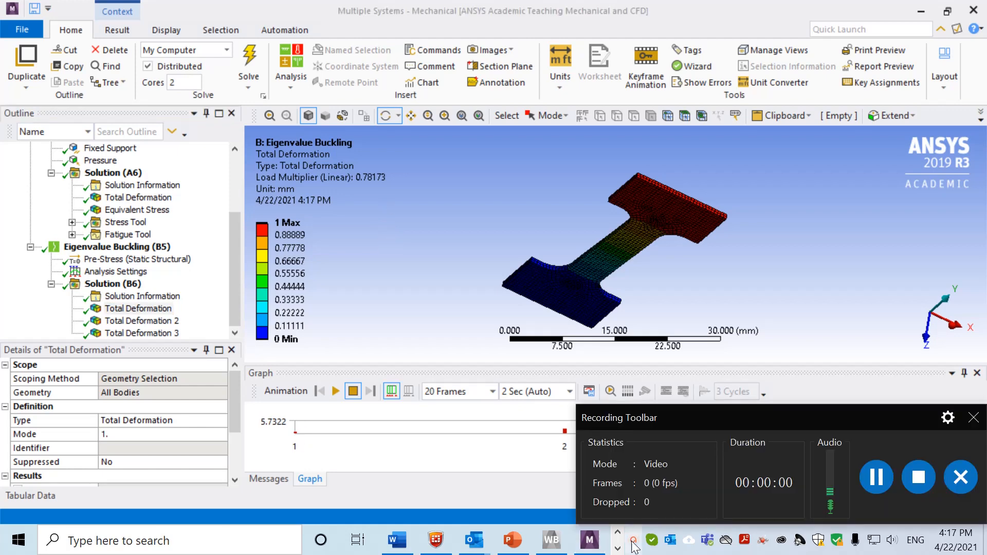